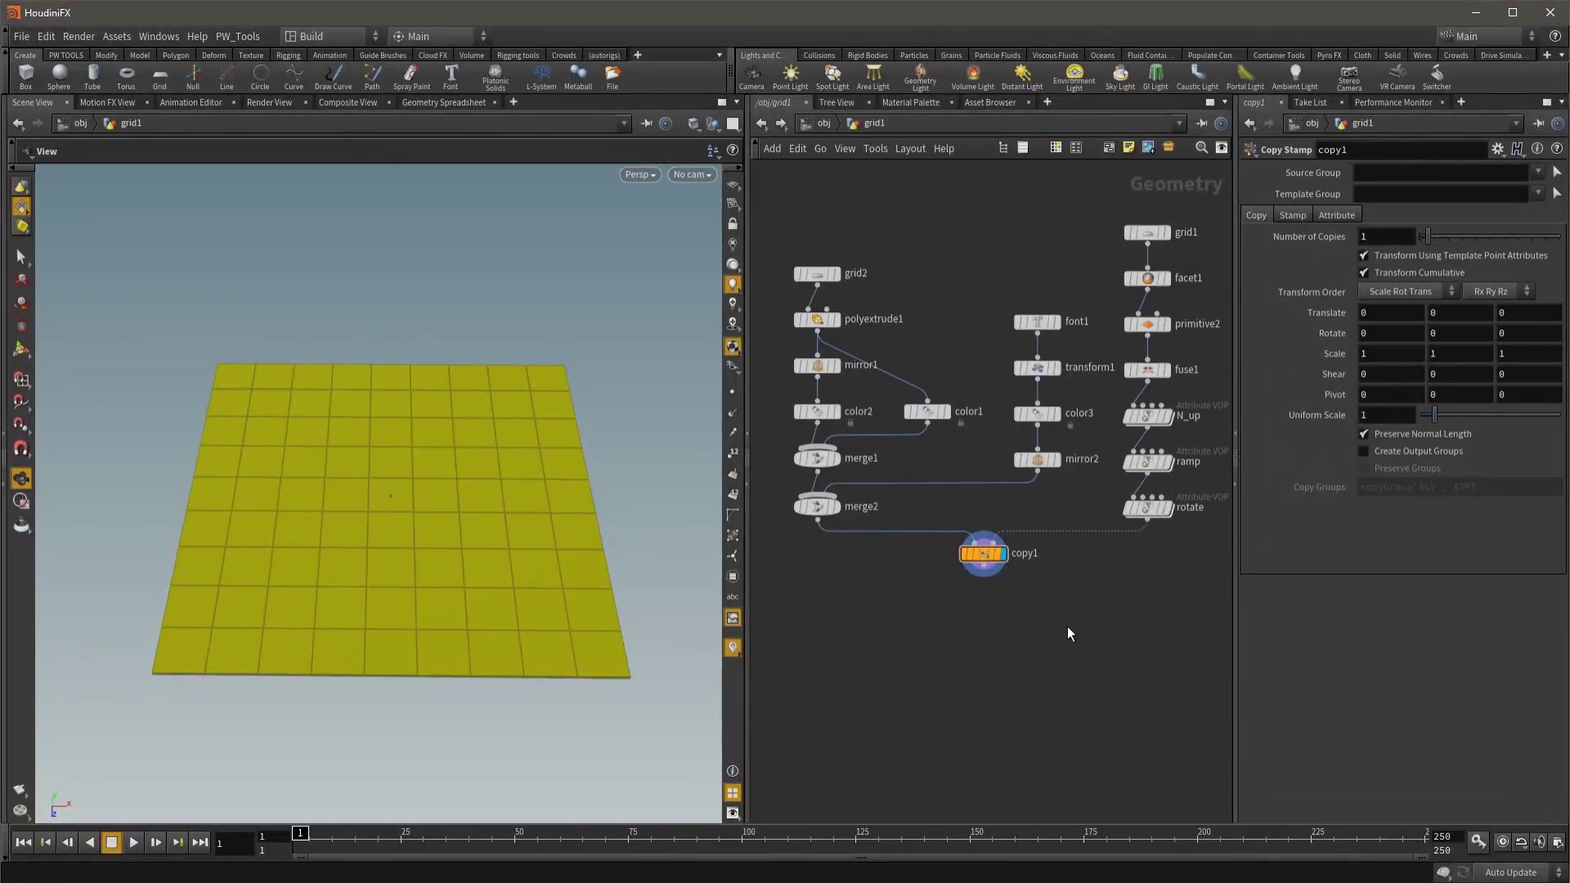
Step: Bypass merge2 so the flipping tiles show plain grey, then select the rotate VOP
{"action": "mouse_move", "coordinate": [315, 836]}
{"action": "left_mouse_down"}
{"action": "mouse_move", "coordinate": [596, 837]}
{"action": "mouse_move", "coordinate": [488, 840]}
{"action": "left_mouse_up"}
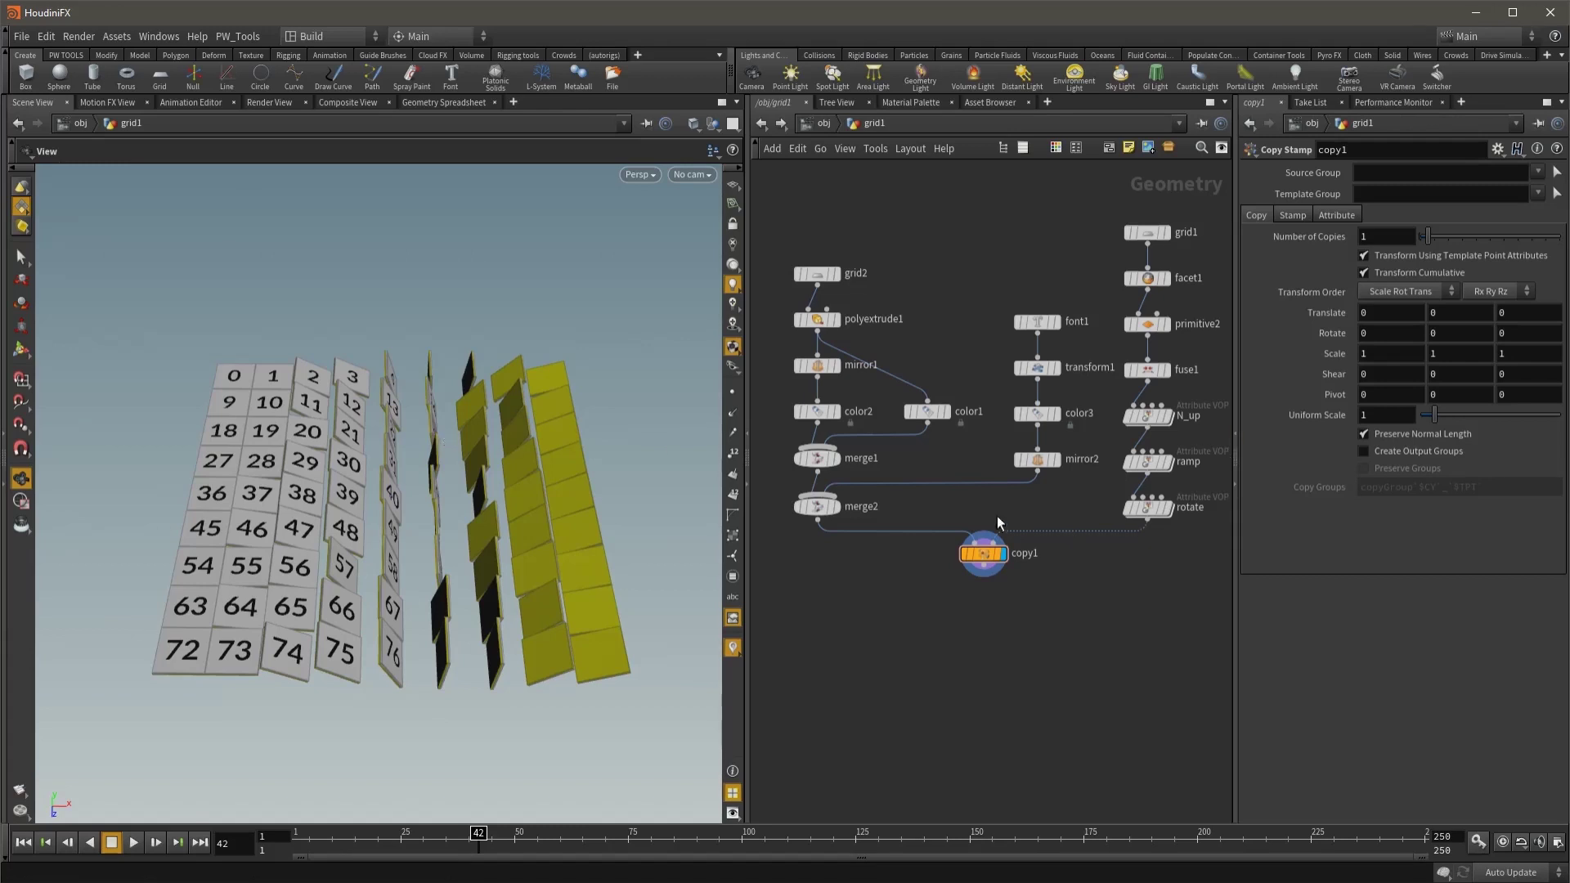
{"action": "left_click", "coordinate": [799, 506]}
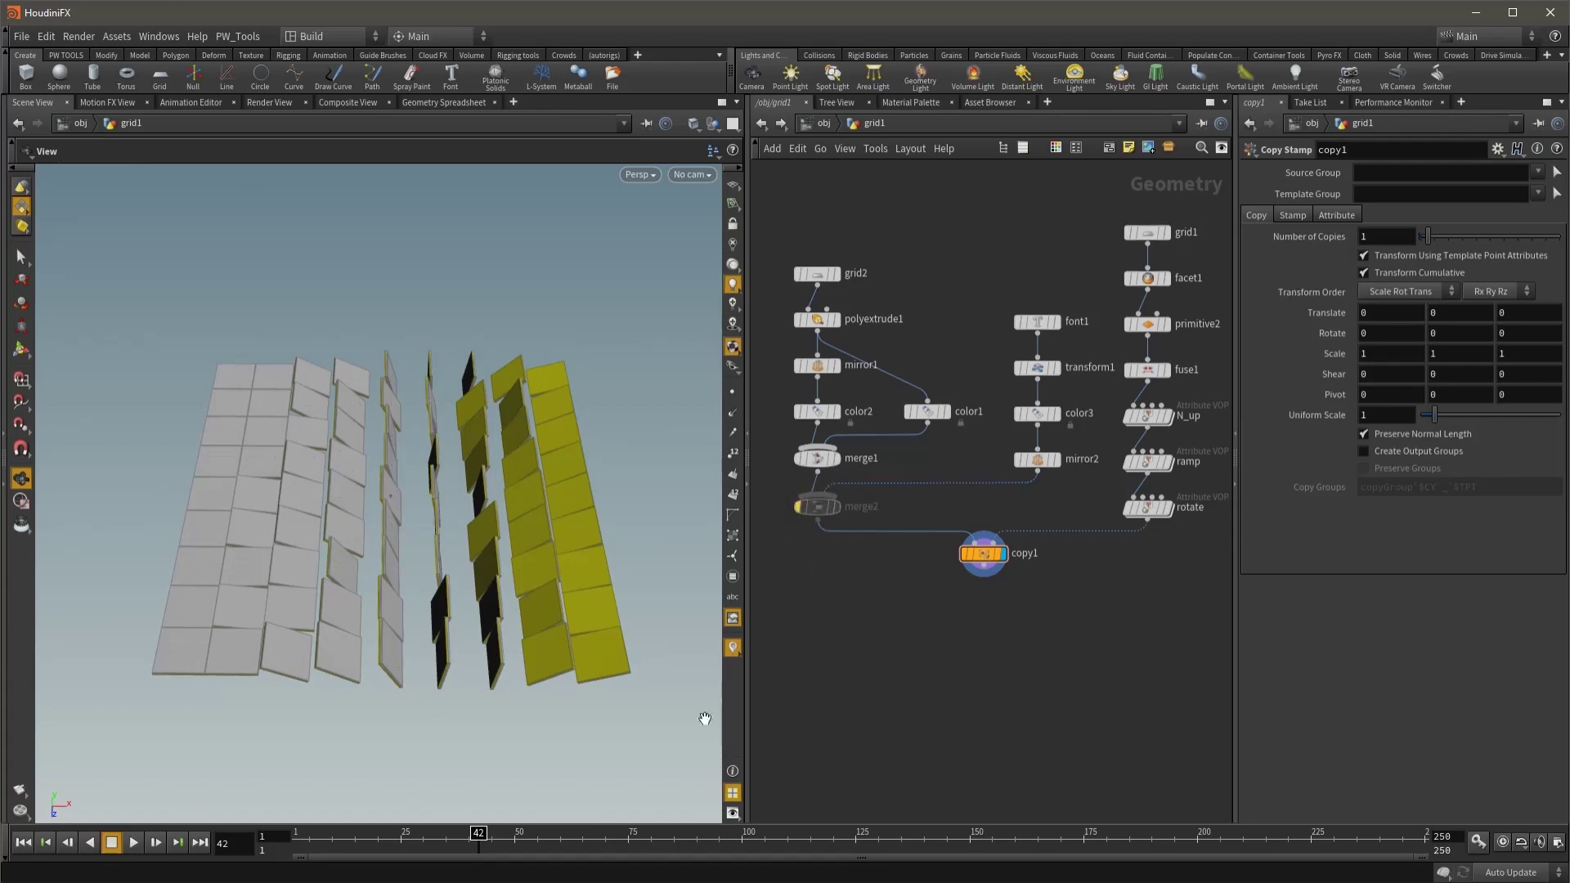
{"action": "left_click_drag", "start_coordinate": [478, 832], "coordinate": [615, 832]}
{"action": "left_click", "coordinate": [1147, 506]}
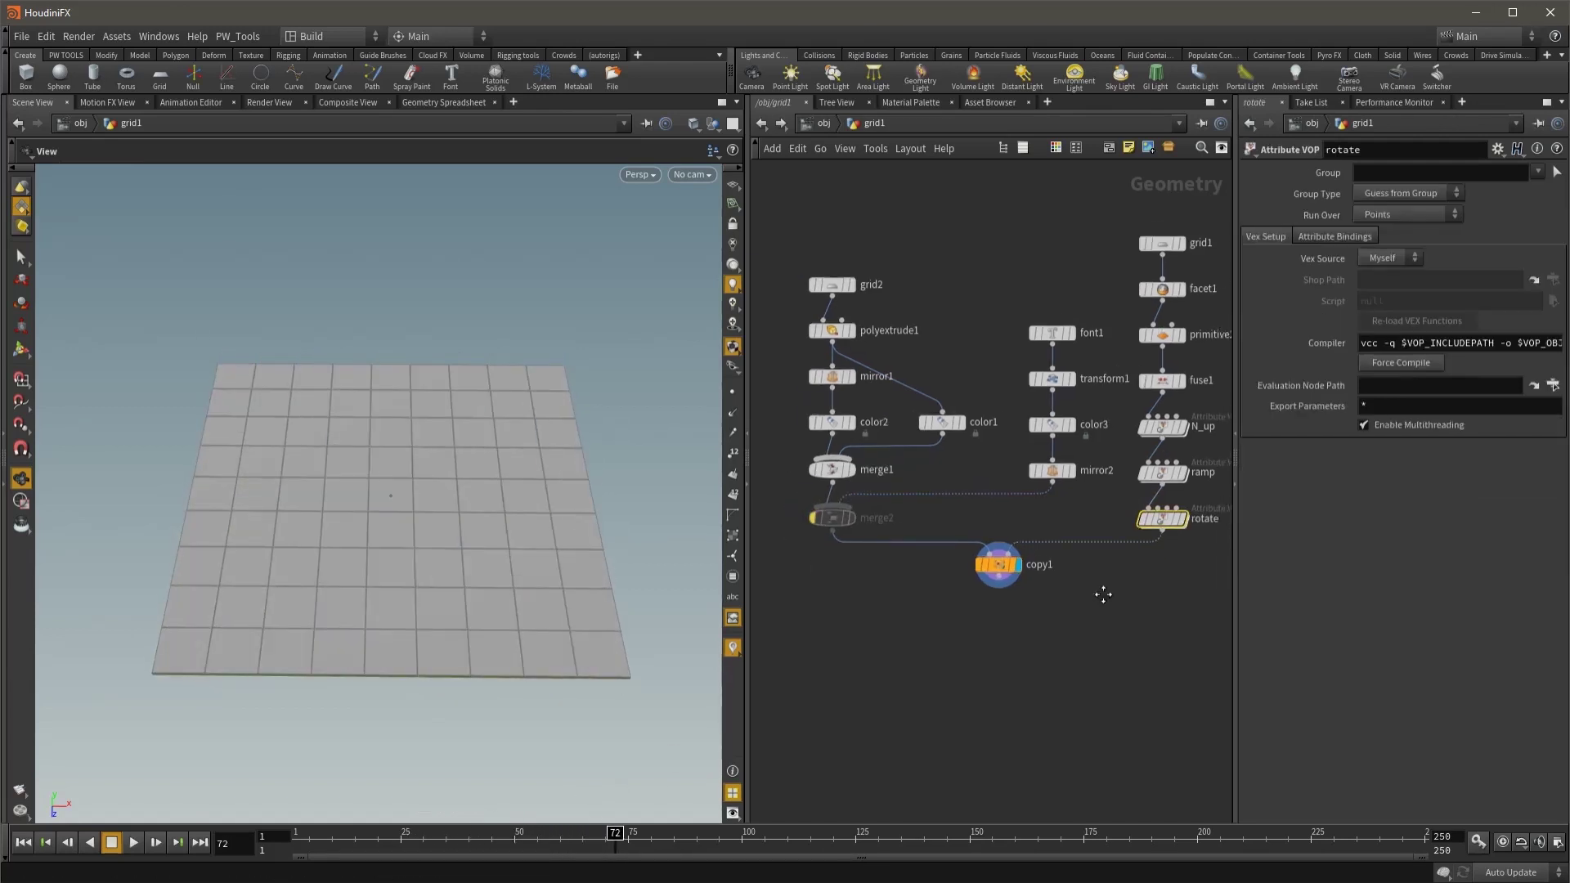
{"action": "scroll", "coordinate": [1154, 529], "scroll_direction": "up", "scroll_amount": 3}
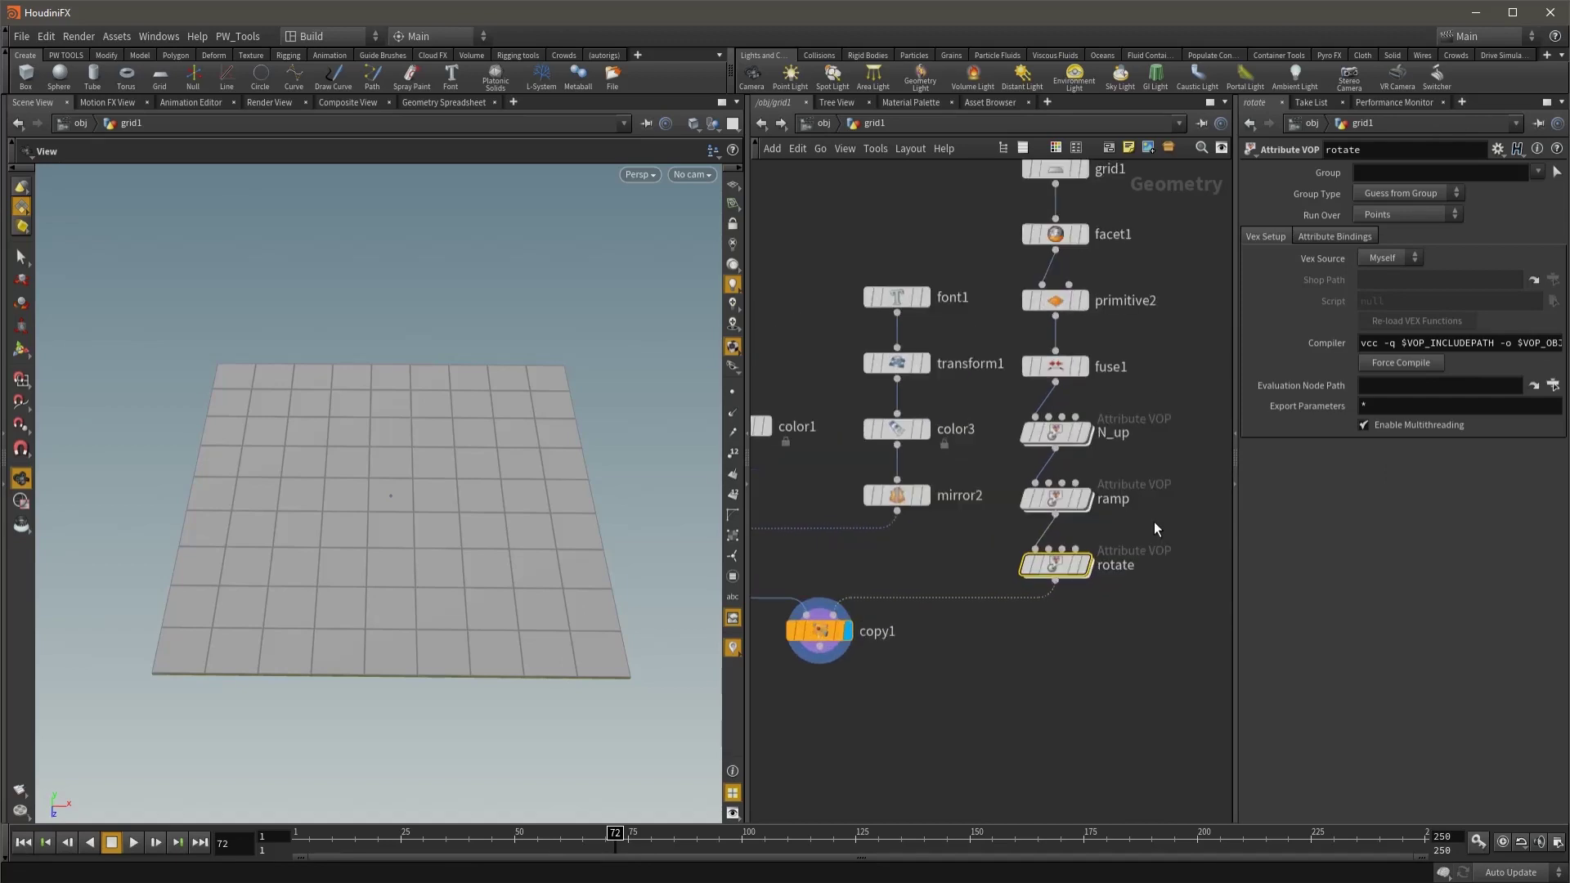
Step: Inside the ramp VOP, bypass add2 so tiles turn yellow, then return to grid1
{"action": "double_click", "coordinate": [1055, 501]}
{"action": "scroll", "coordinate": [944, 470], "scroll_direction": "up", "scroll_amount": 2}
{"action": "middle_click_drag", "start_coordinate": [905, 400], "coordinate": [1029, 472]}
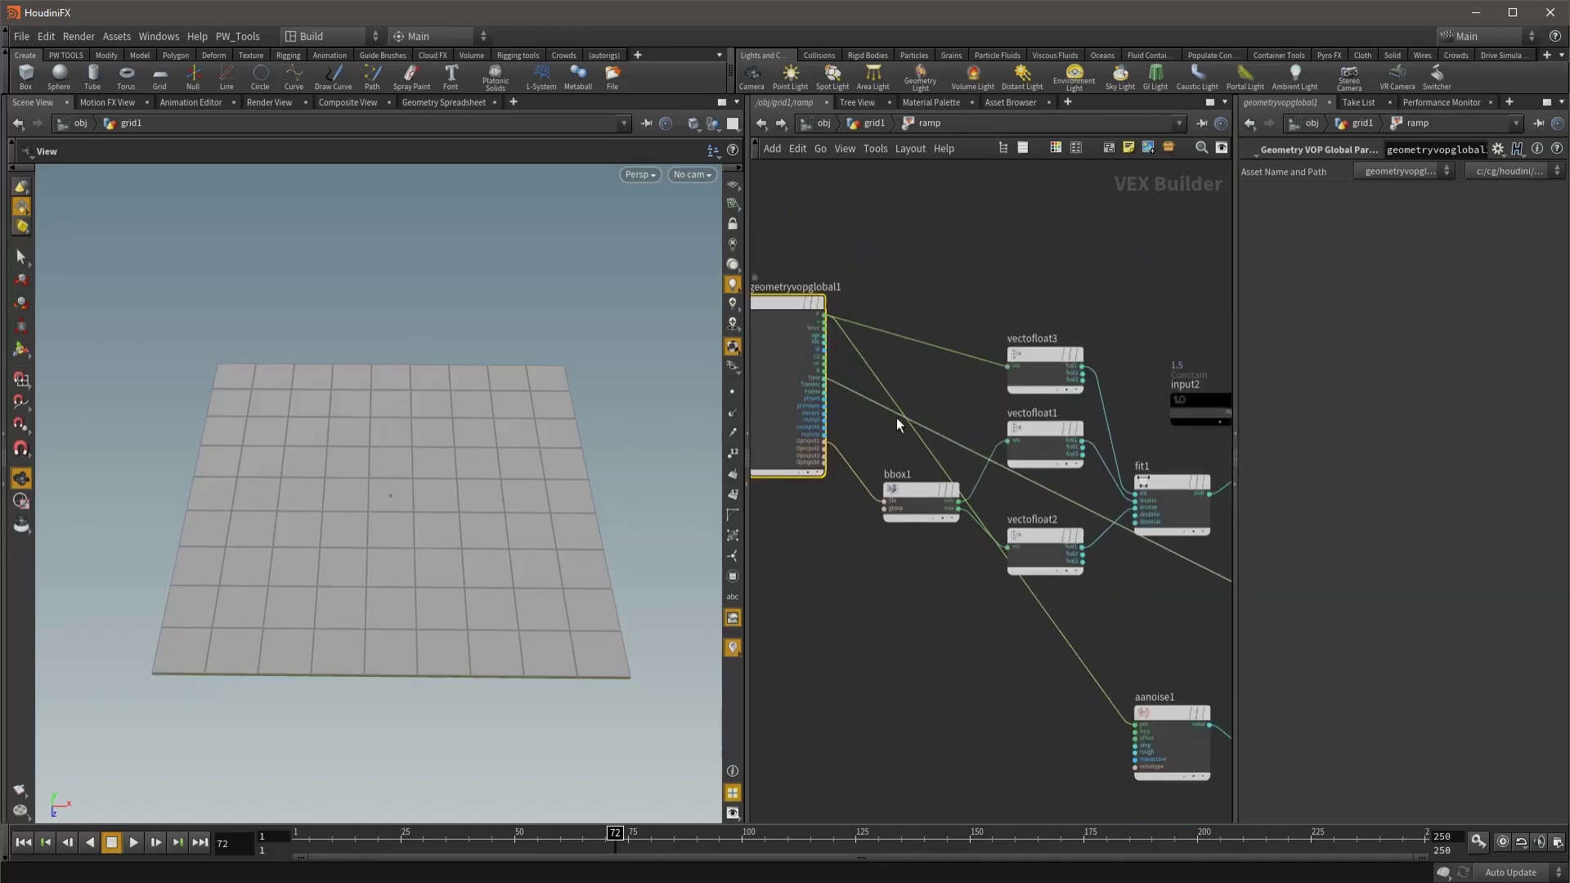
{"action": "middle_click_drag", "start_coordinate": [1213, 623], "coordinate": [956, 516]}
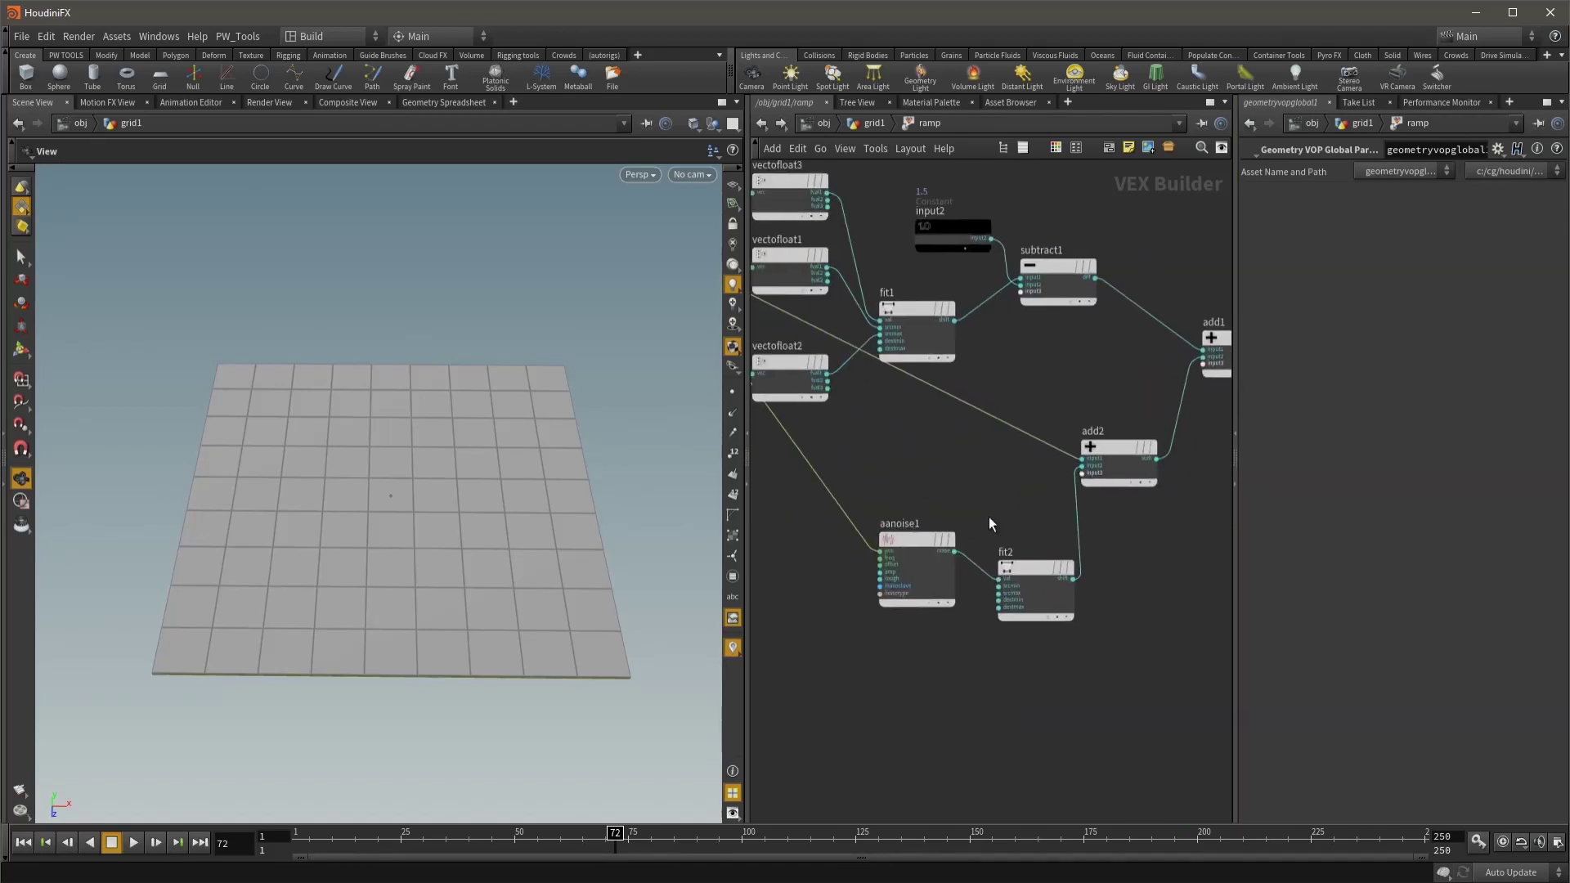
{"action": "scroll", "coordinate": [1096, 533], "scroll_direction": "up", "scroll_amount": 2}
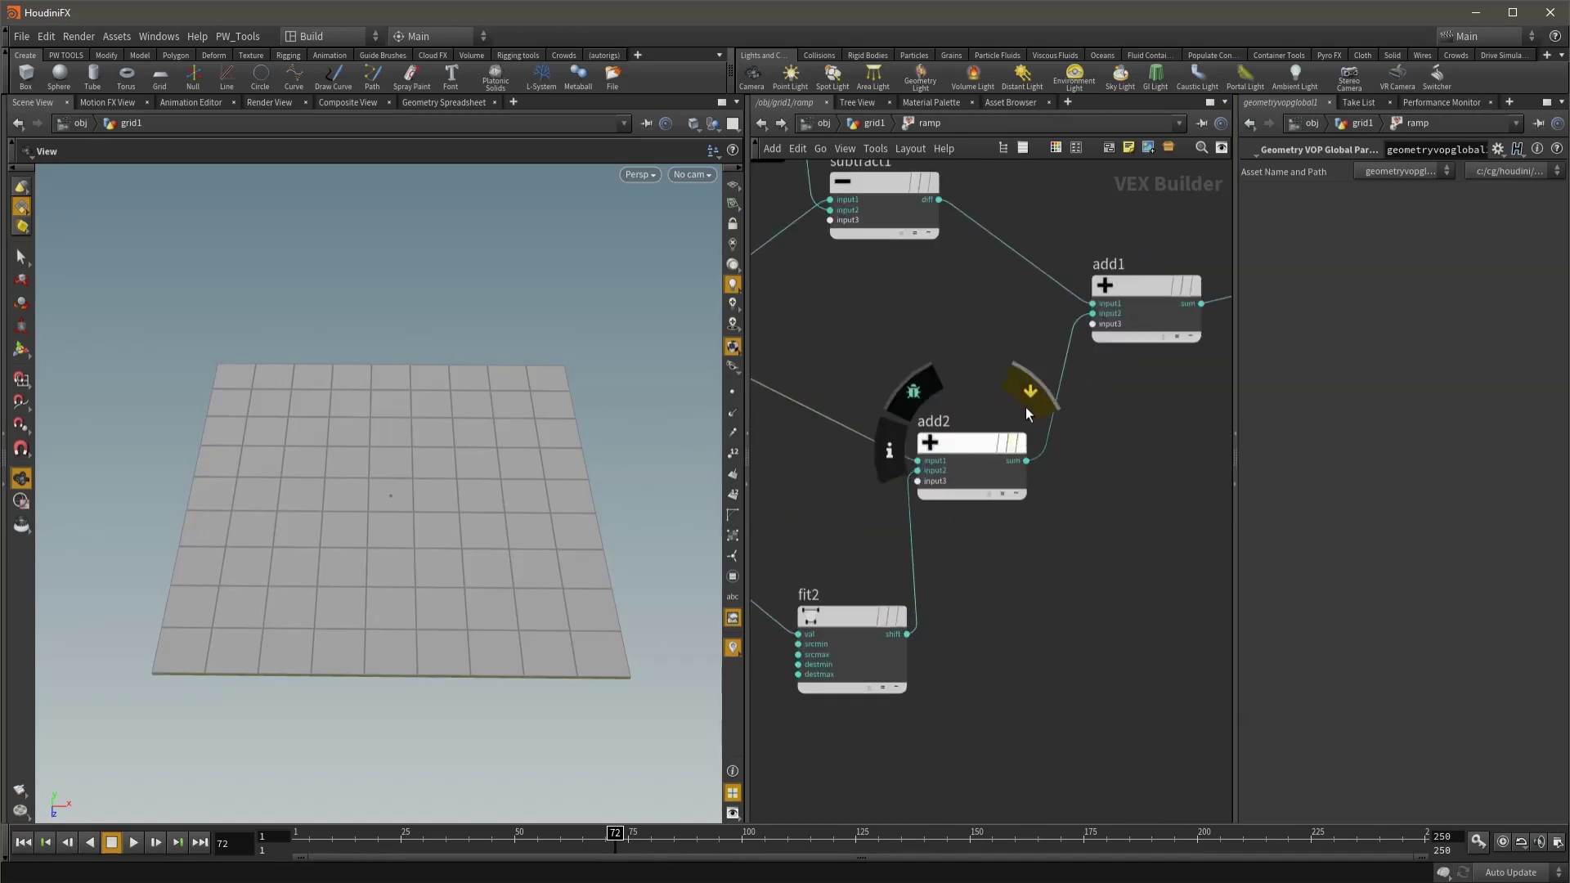
{"action": "mouse_move", "coordinate": [970, 459]}
{"action": "left_click", "coordinate": [1028, 406]}
{"action": "mouse_move", "coordinate": [384, 834]}
{"action": "left_mouse_down"}
{"action": "mouse_move", "coordinate": [553, 831]}
{"action": "mouse_move", "coordinate": [295, 832]}
{"action": "left_mouse_up"}
{"action": "key", "text": "q"}
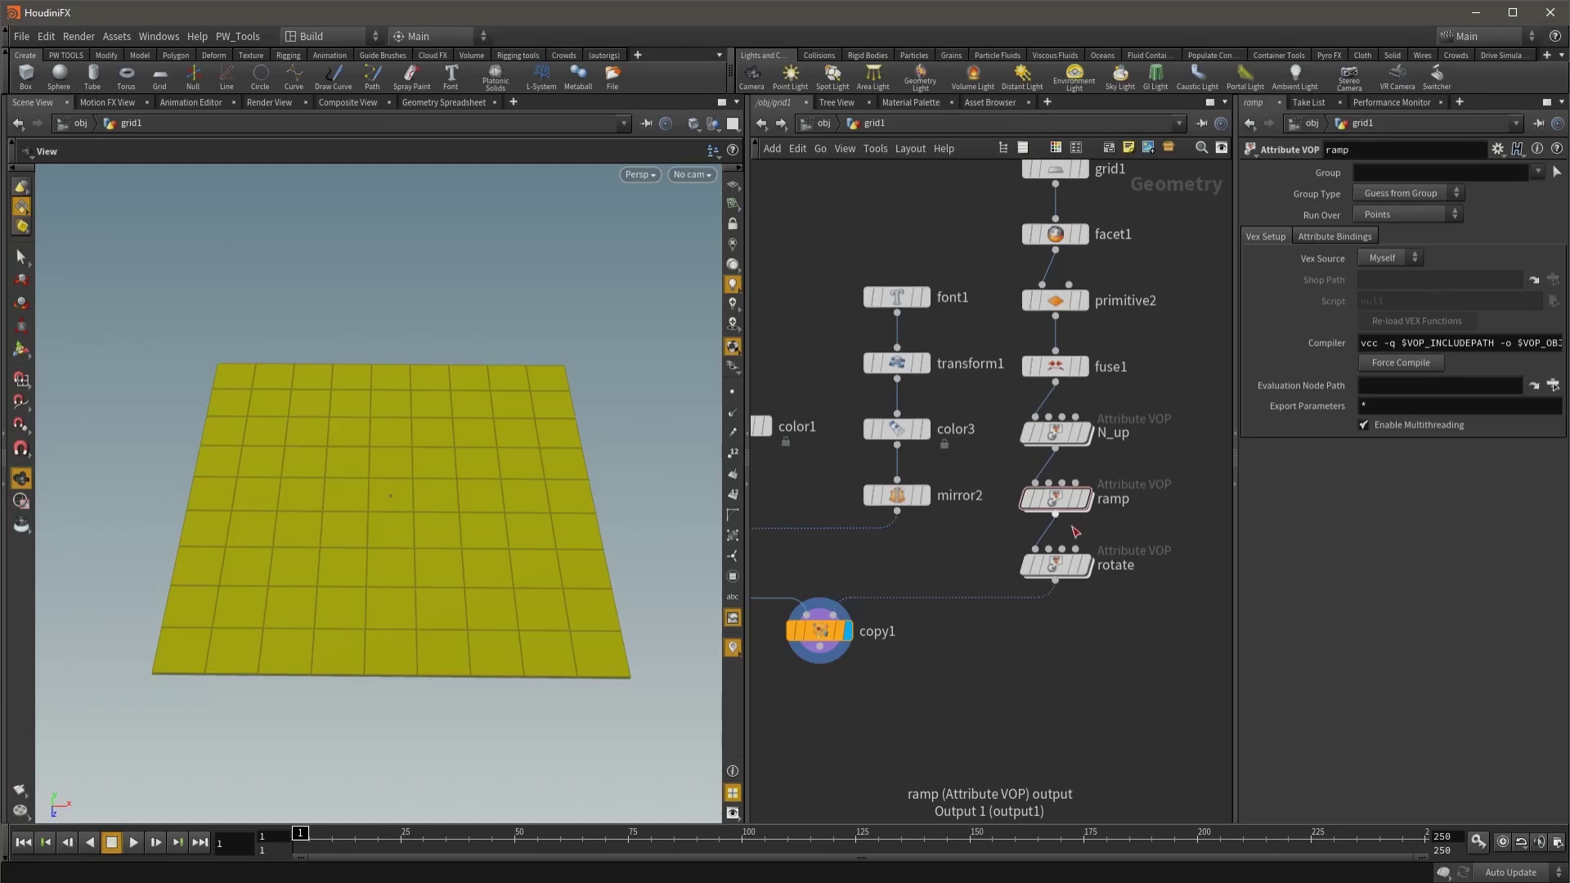
Step: Move the rotate node well below ramp to make room in the grid1 network
{"action": "left_click", "coordinate": [1055, 498]}
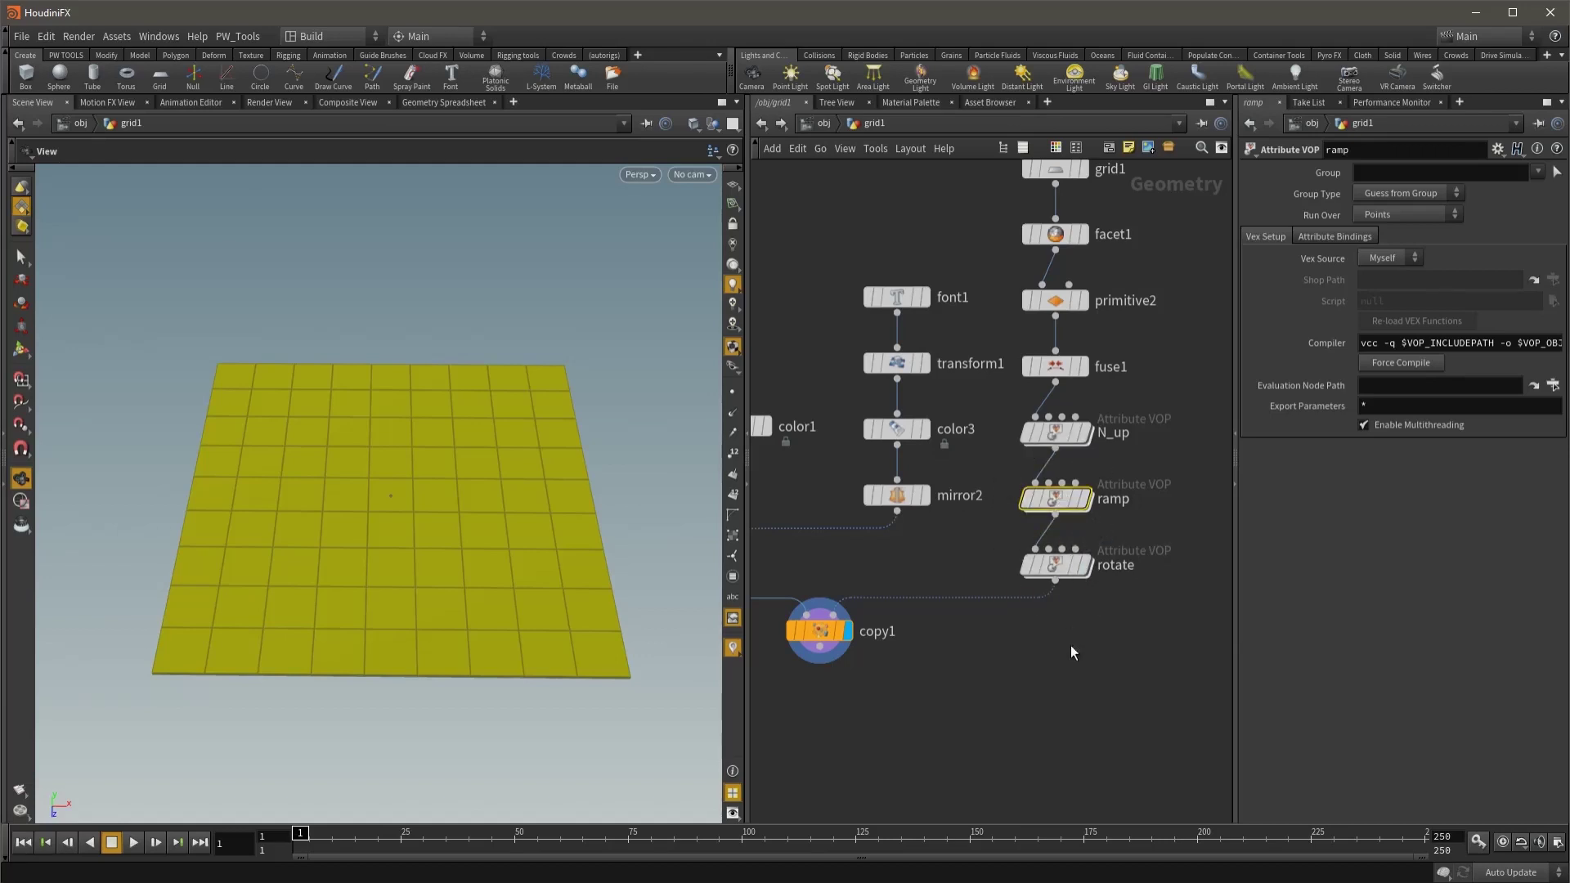
{"action": "left_click", "coordinate": [1063, 564]}
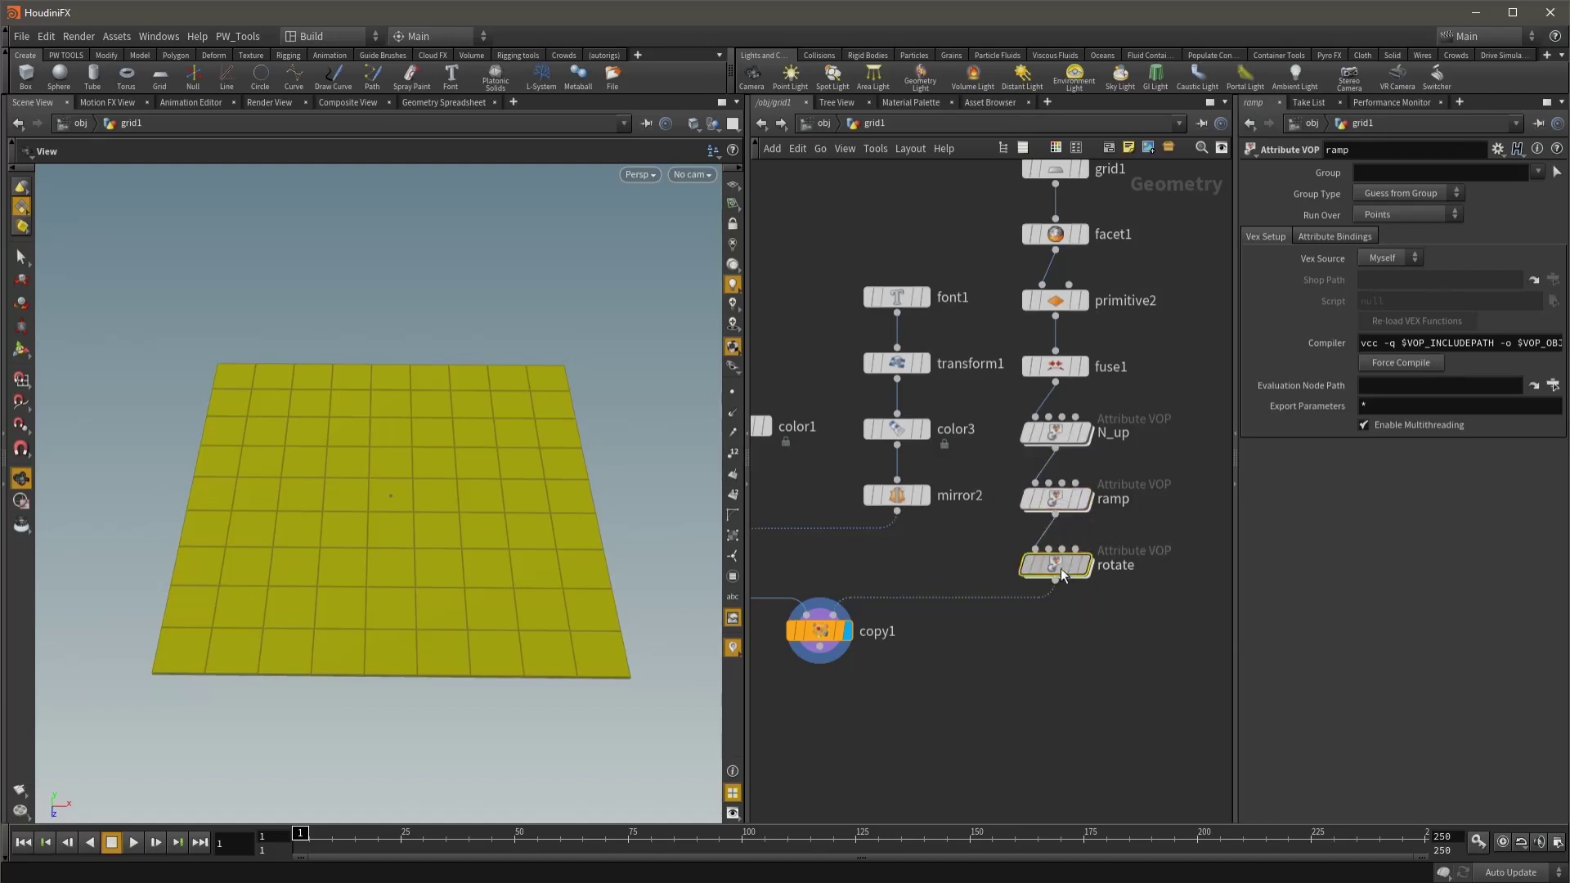
{"action": "left_click", "coordinate": [1061, 502]}
{"action": "middle_click_drag", "start_coordinate": [1061, 502], "coordinate": [1161, 513]}
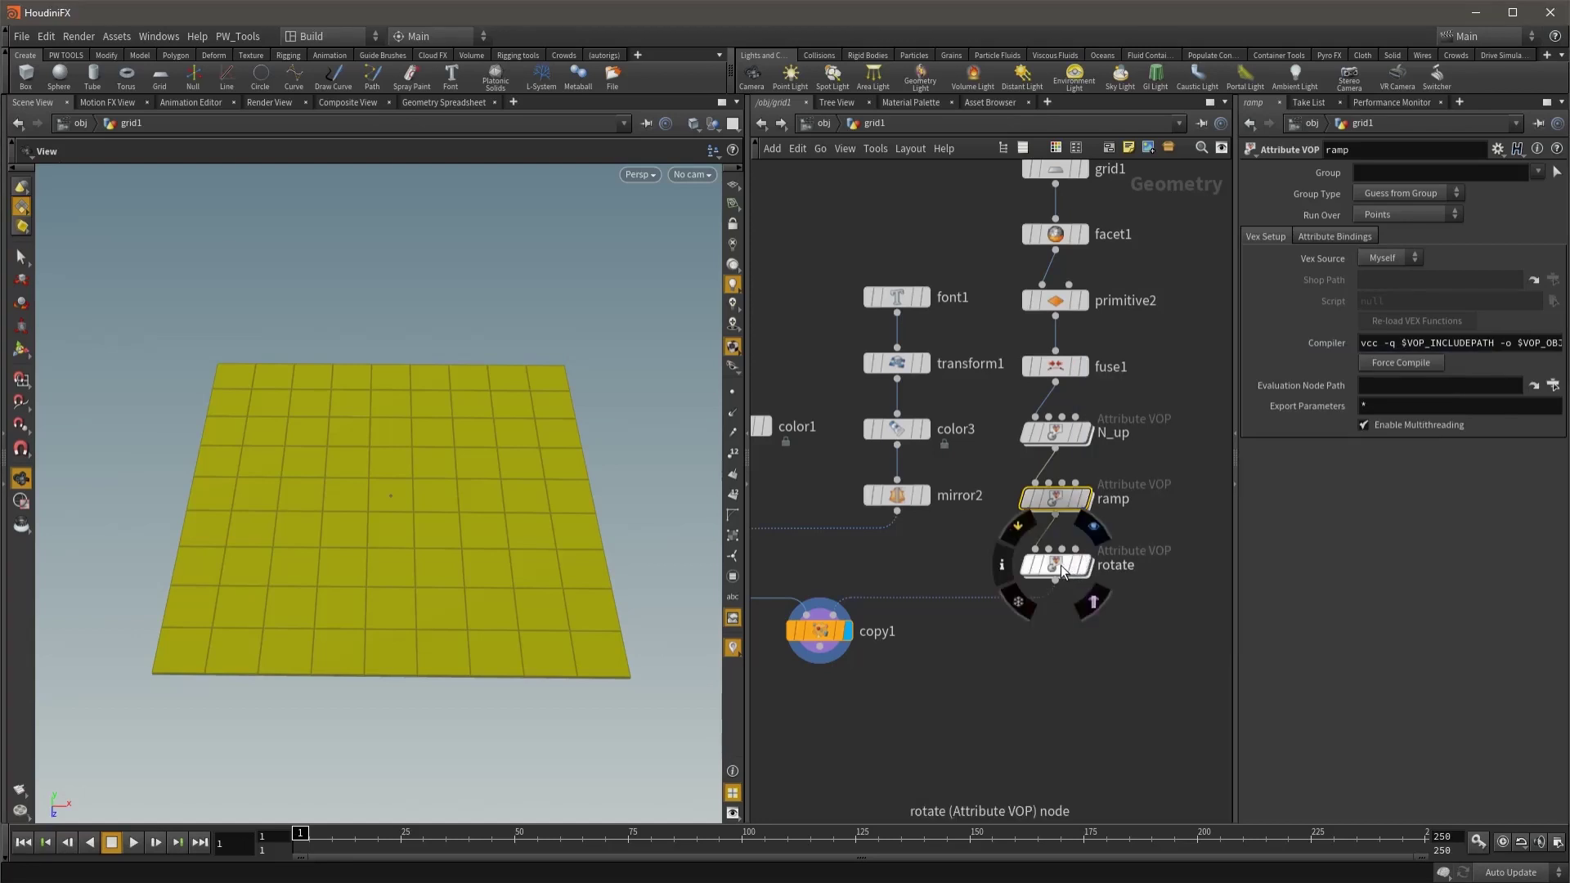
{"action": "left_click", "coordinate": [1060, 566]}
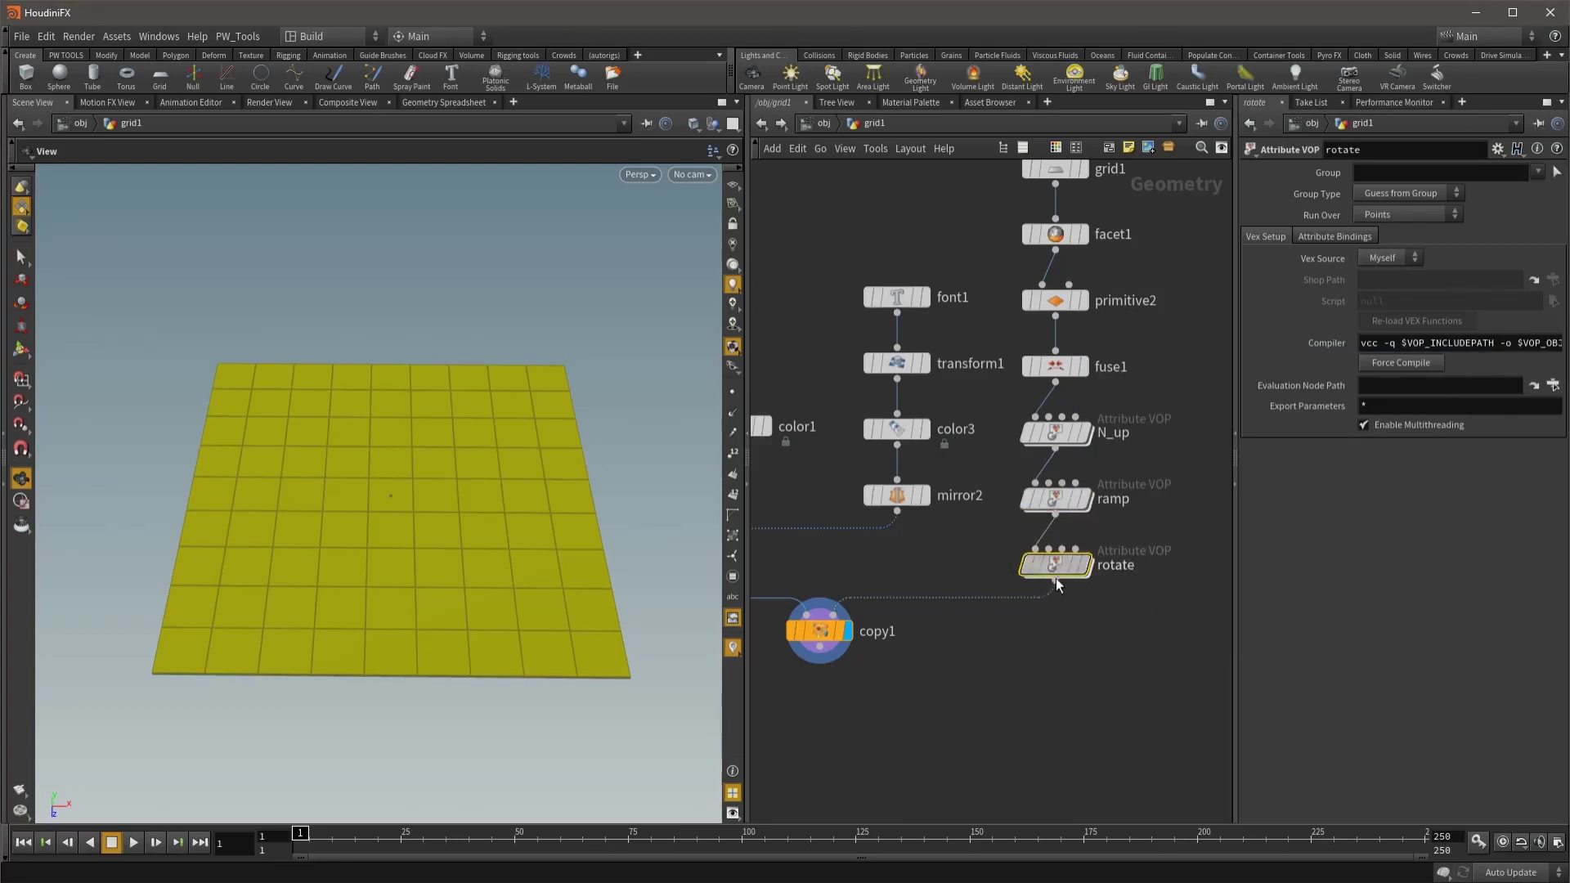
{"action": "left_click_drag", "start_coordinate": [1056, 584], "coordinate": [1052, 747]}
{"action": "middle_click_drag", "start_coordinate": [1179, 558], "coordinate": [1096, 575]}
Step: Add a Null fed from ramp, give it a new shape, and name it to_chops
{"action": "key", "text": "Tab"}
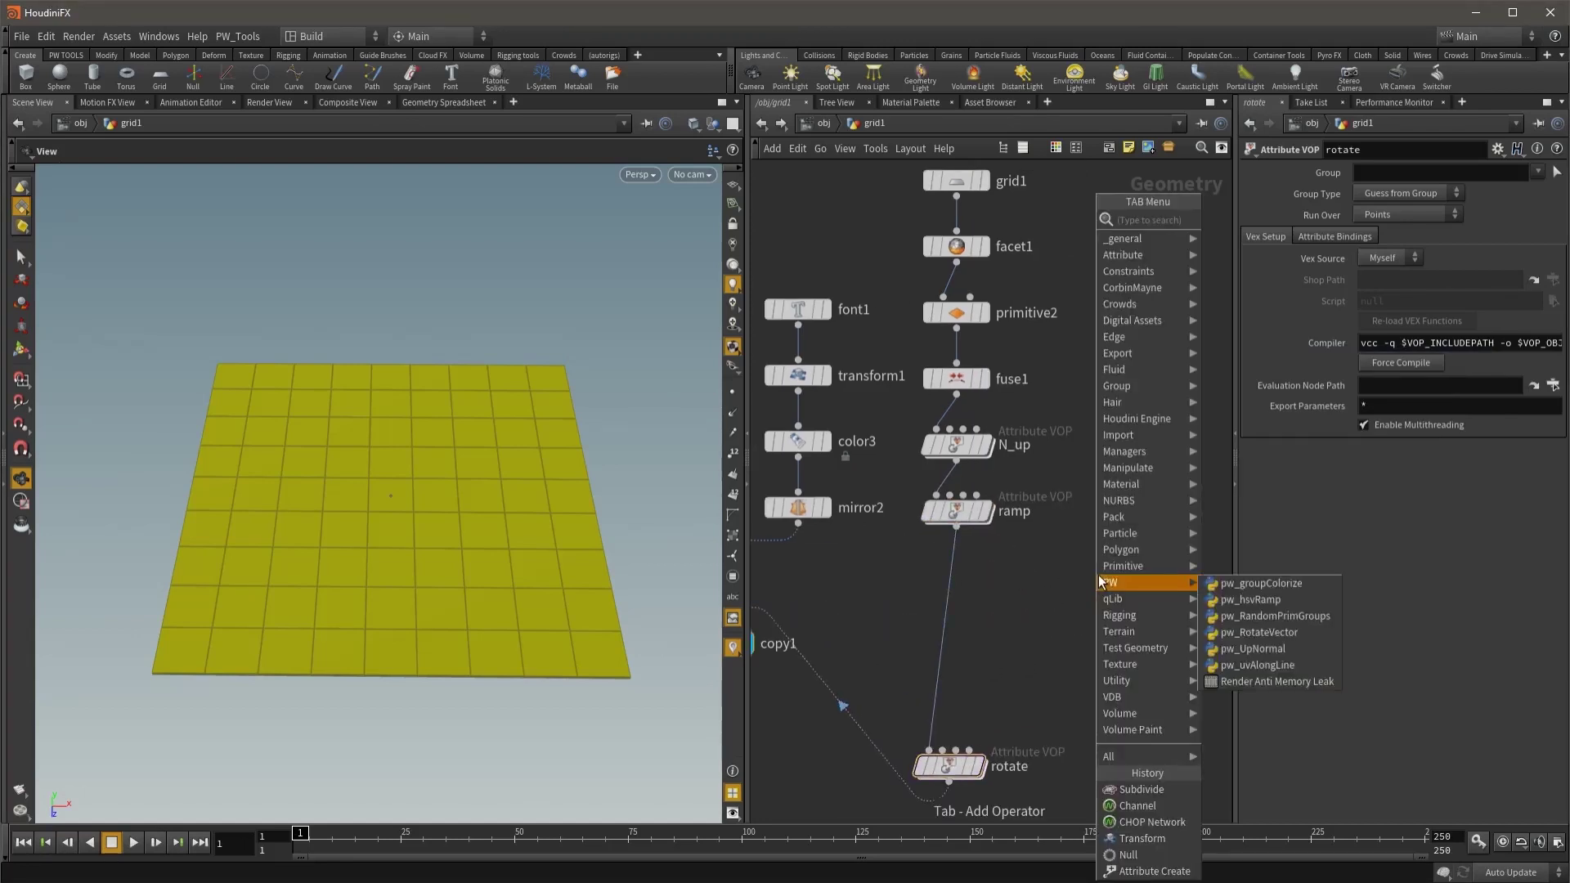
{"action": "left_click", "coordinate": [1128, 854]}
{"action": "left_click", "coordinate": [1084, 572]}
{"action": "left_click_drag", "start_coordinate": [956, 529], "coordinate": [1084, 561]}
{"action": "key", "text": "s"}
{"action": "left_click", "coordinate": [1122, 710]}
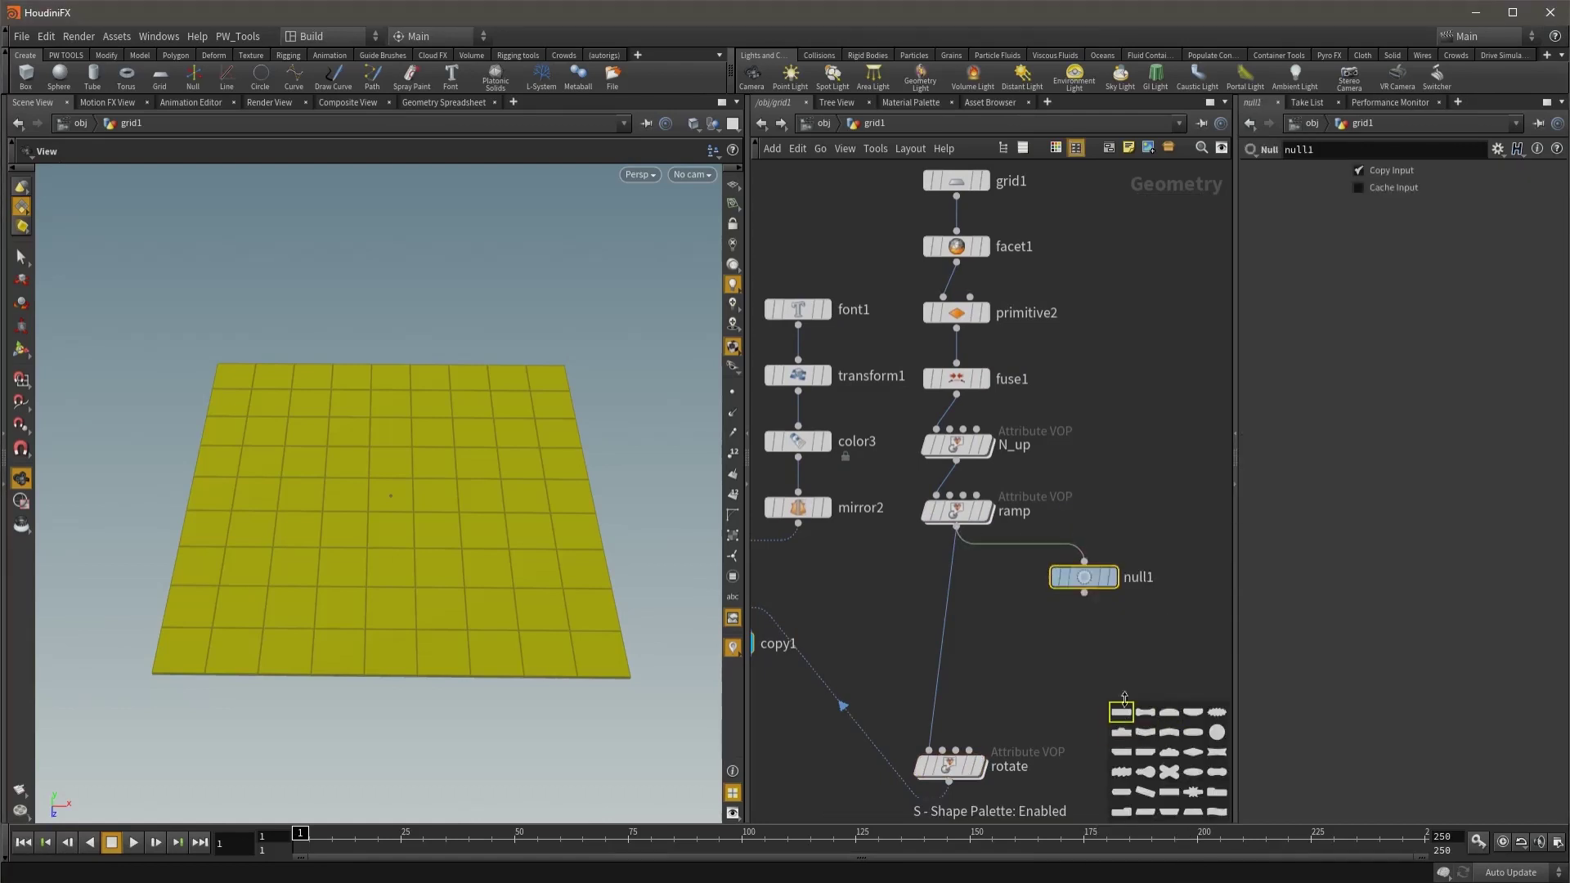
{"action": "double_click", "coordinate": [1150, 577]}
{"action": "type", "text": "to_"}
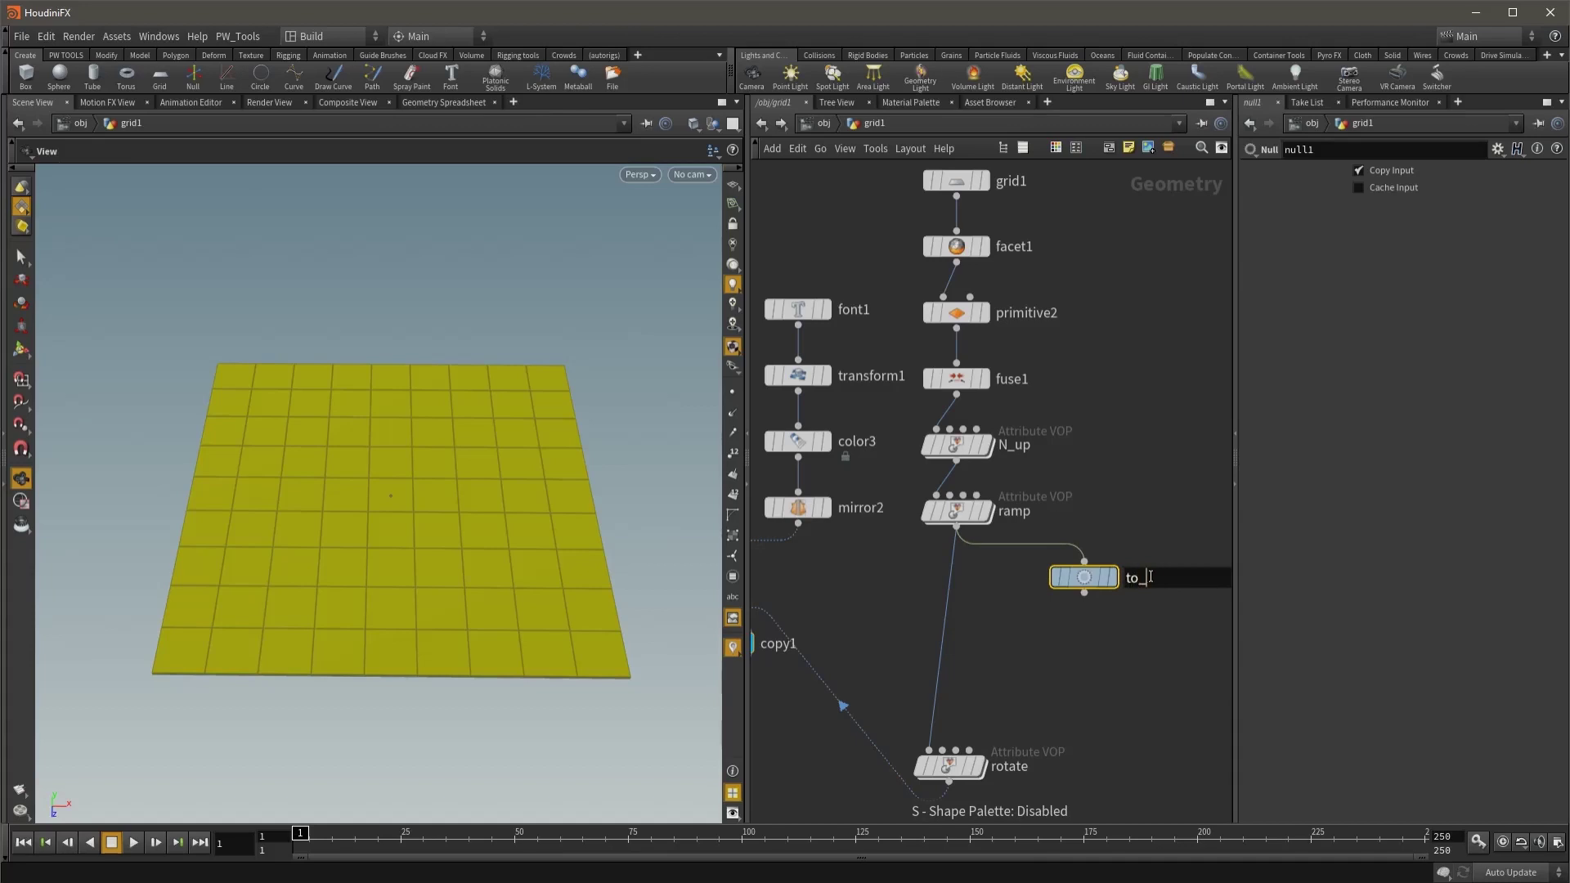
{"action": "key", "text": "Return"}
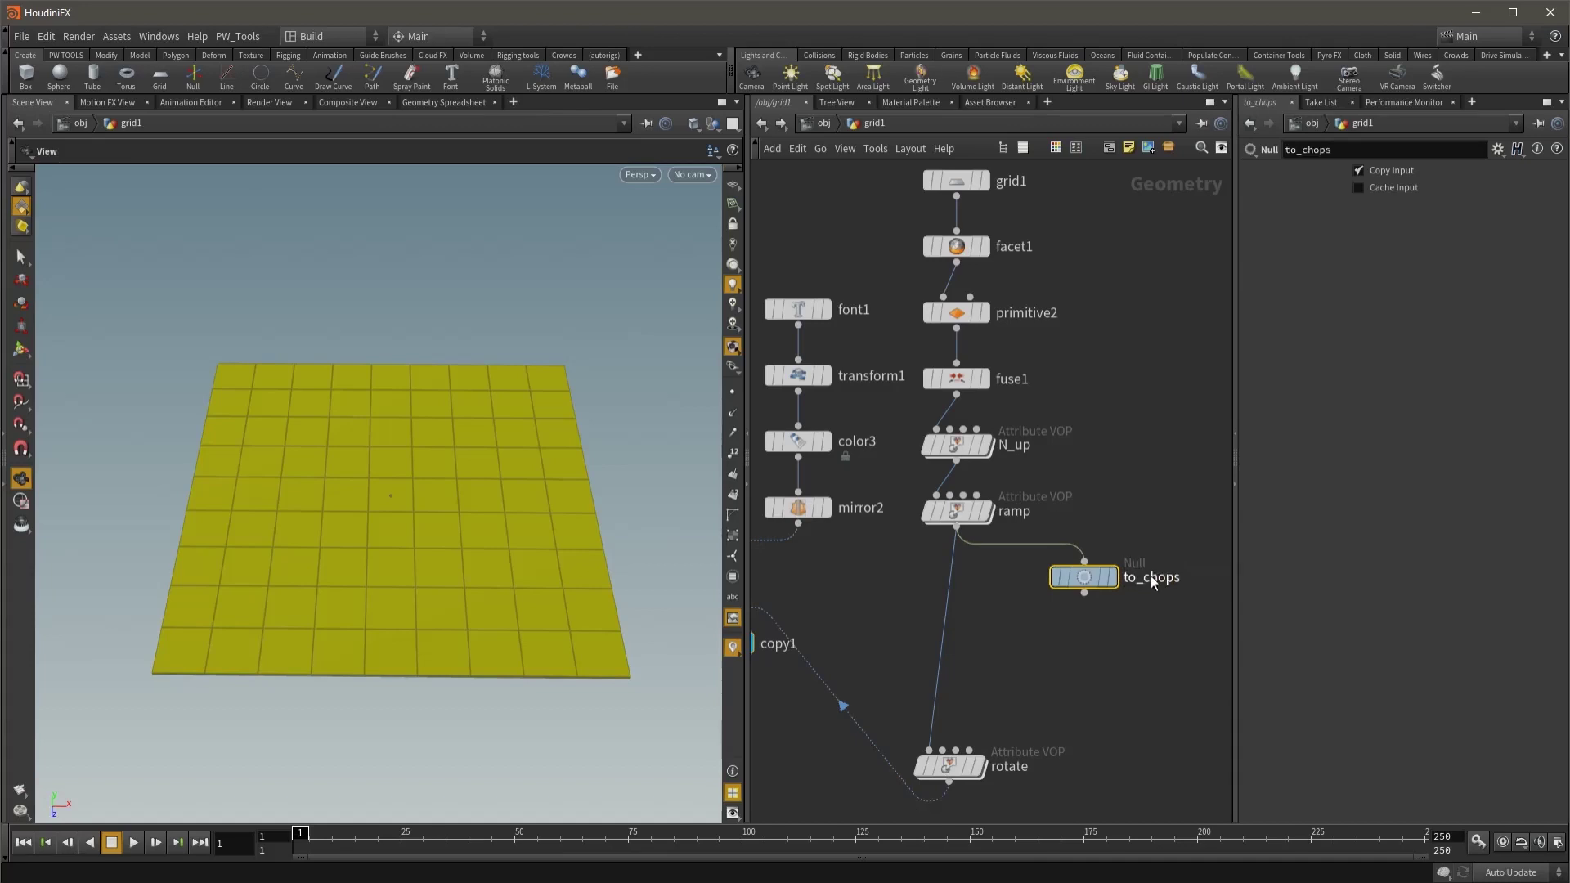
Step: Place a CHOP Network node, chopnet1, below to_chops
{"action": "key", "text": "Tab"}
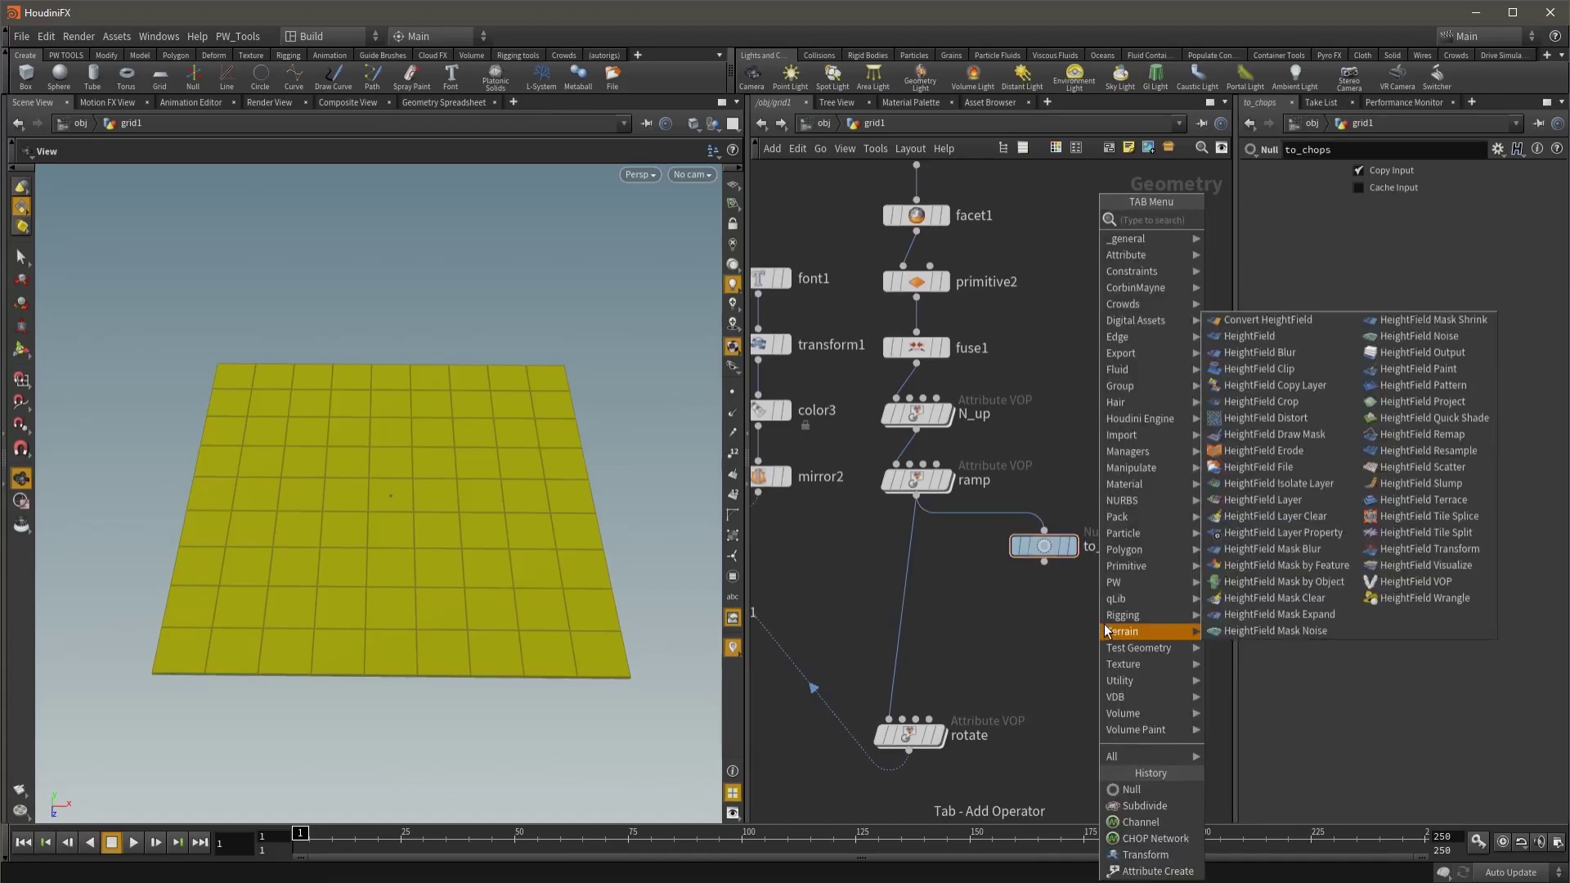
{"action": "type", "text": "chop"}
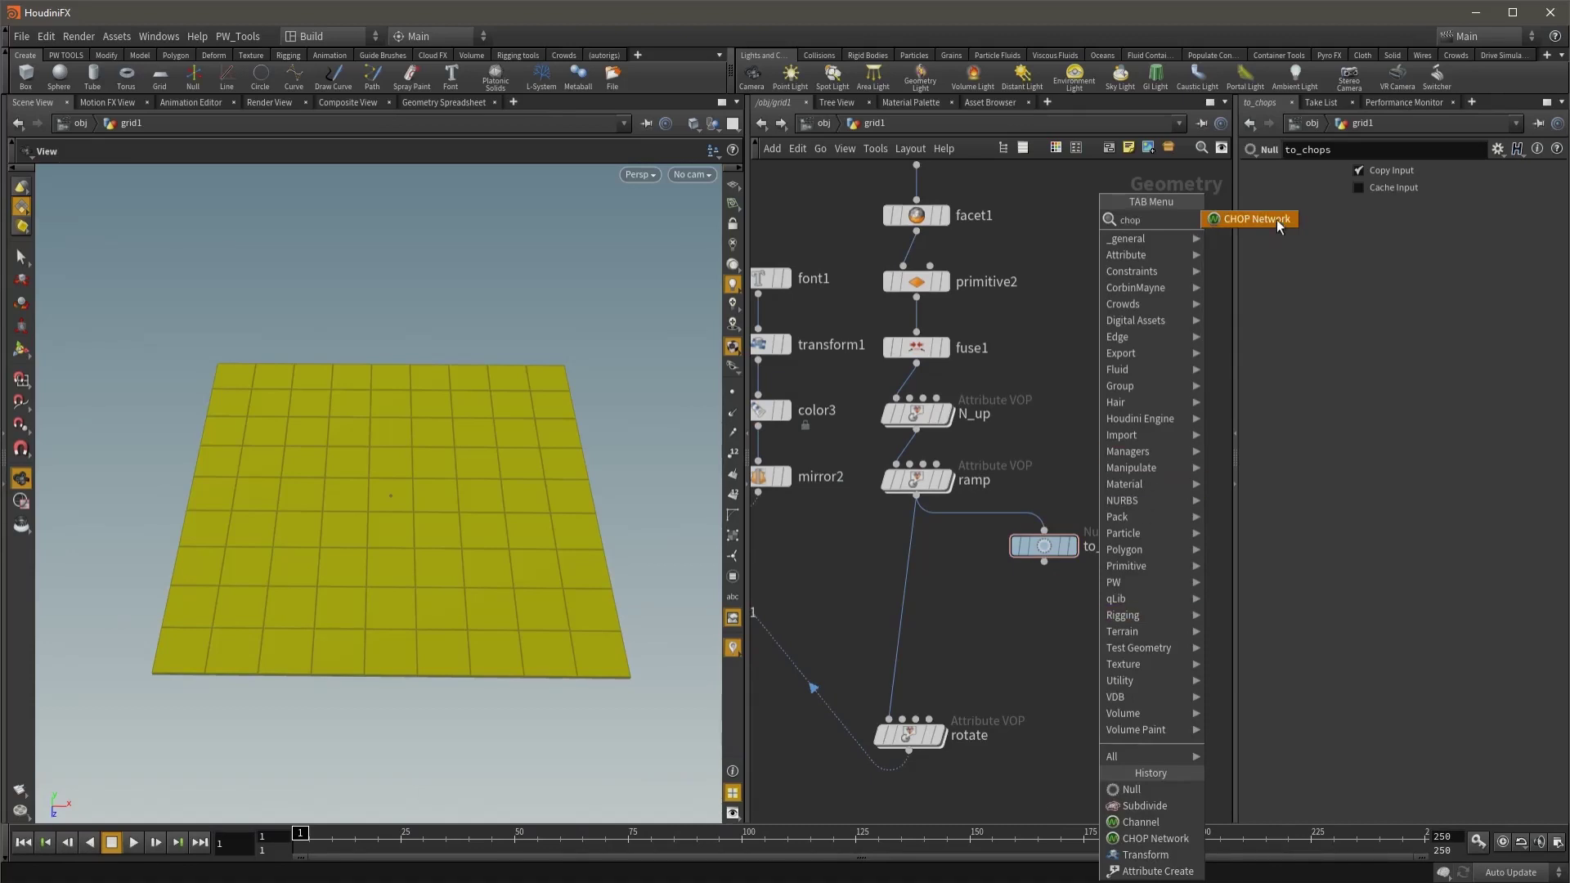
{"action": "left_click", "coordinate": [1277, 219]}
{"action": "left_click", "coordinate": [1096, 625]}
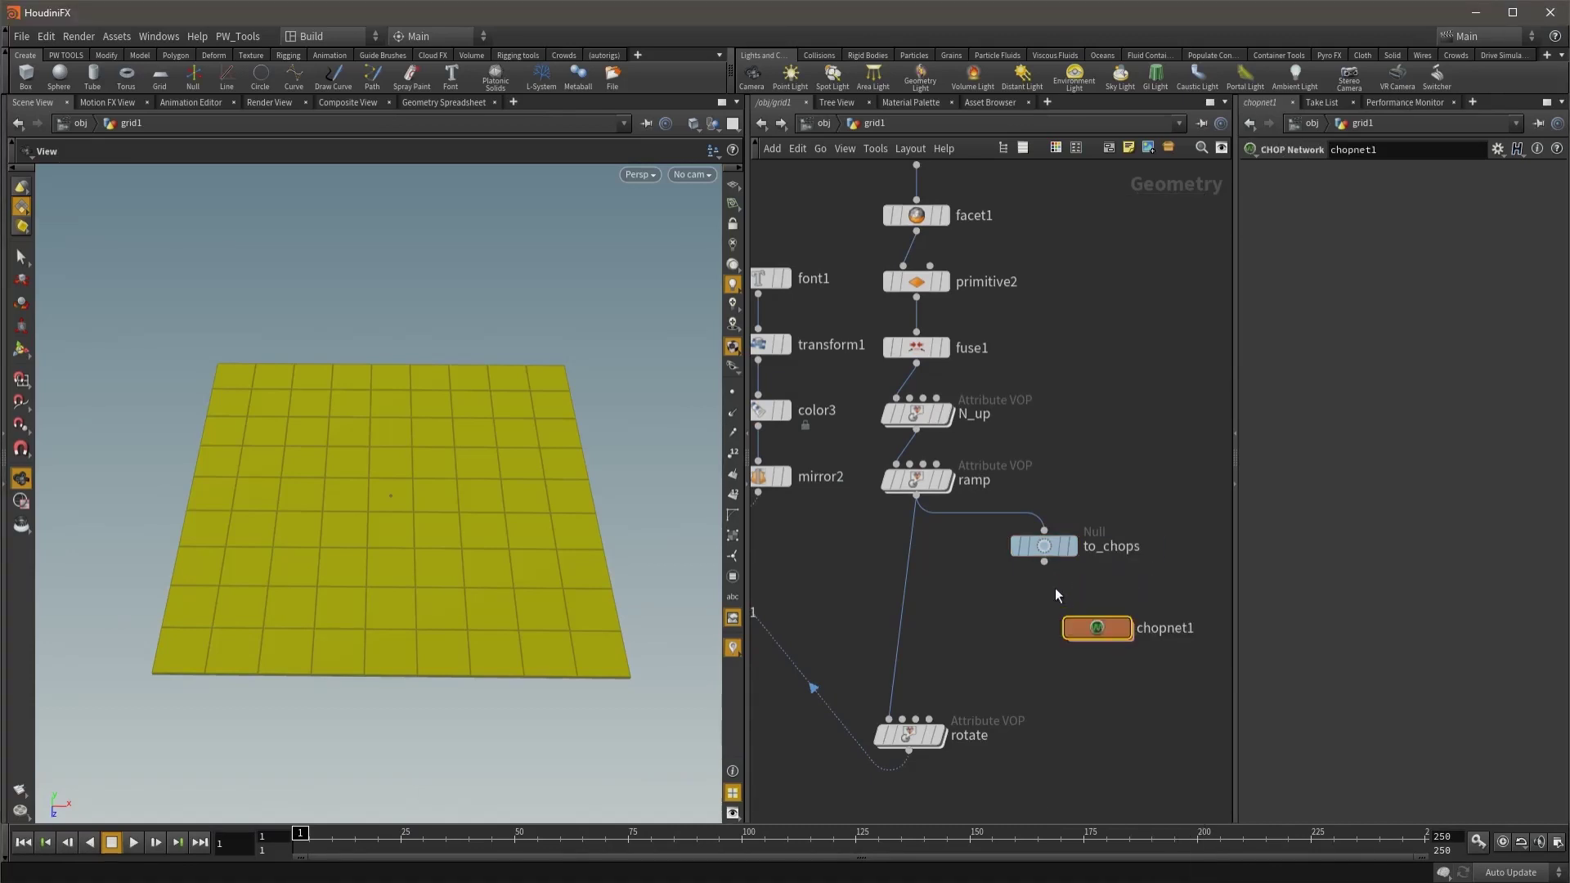
Step: Inside chopnet1, add a Geometry CHOP named geometry1
{"action": "double_click", "coordinate": [1096, 630]}
{"action": "key", "text": "Tab"}
{"action": "type", "text": "ge"}
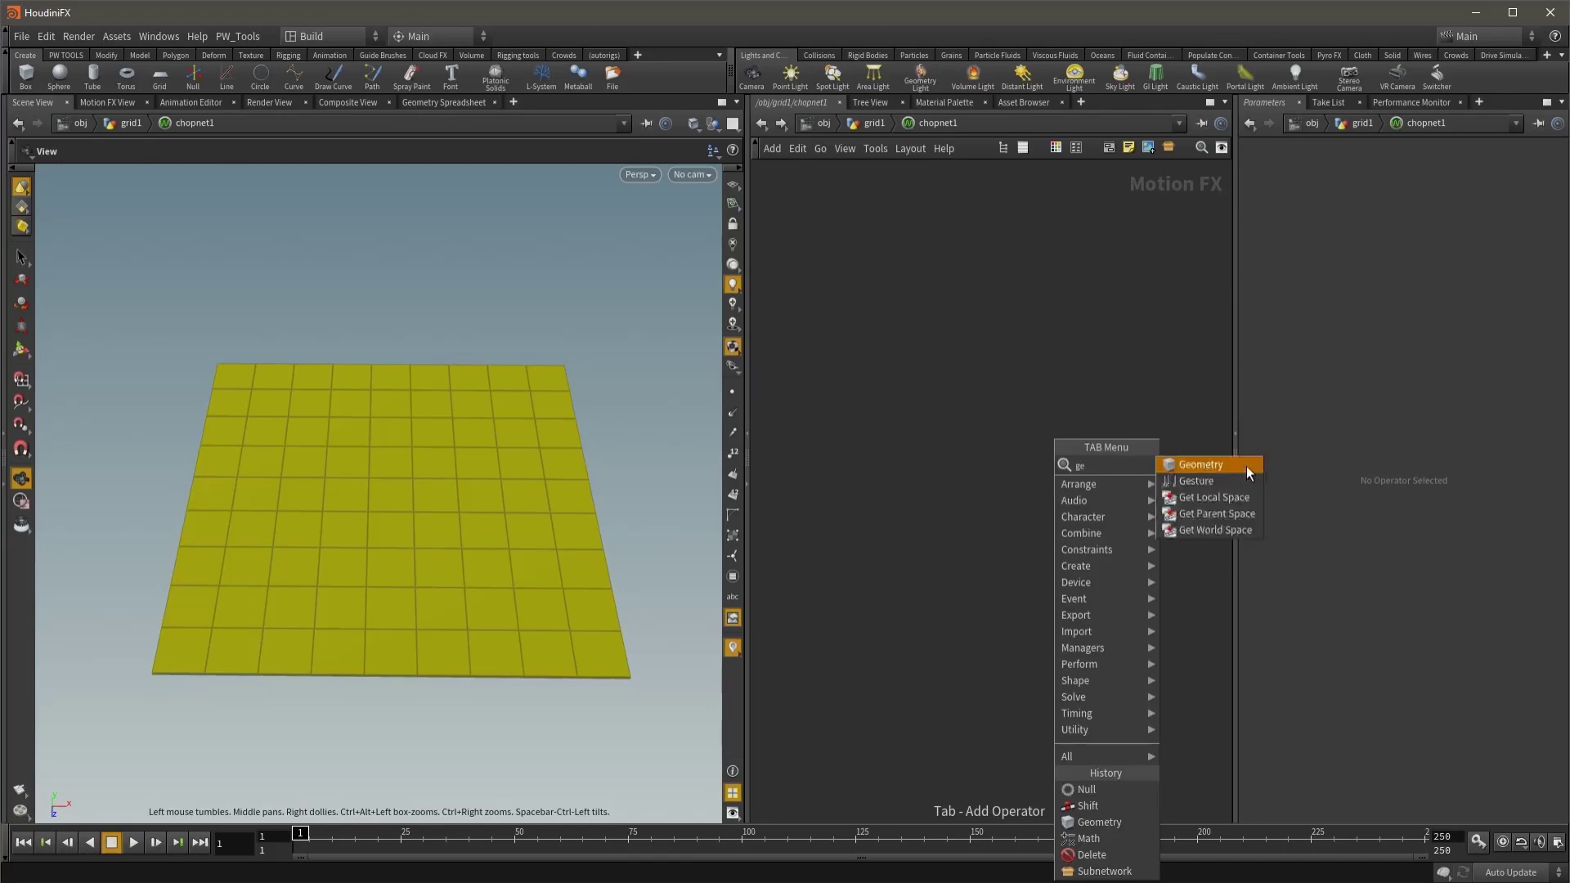
{"action": "left_click", "coordinate": [1245, 466]}
{"action": "left_click", "coordinate": [1045, 435]}
Step: Point geometry1 at /obj/grid1/to_chops with Animated method and scope a
{"action": "left_click", "coordinate": [1552, 195]}
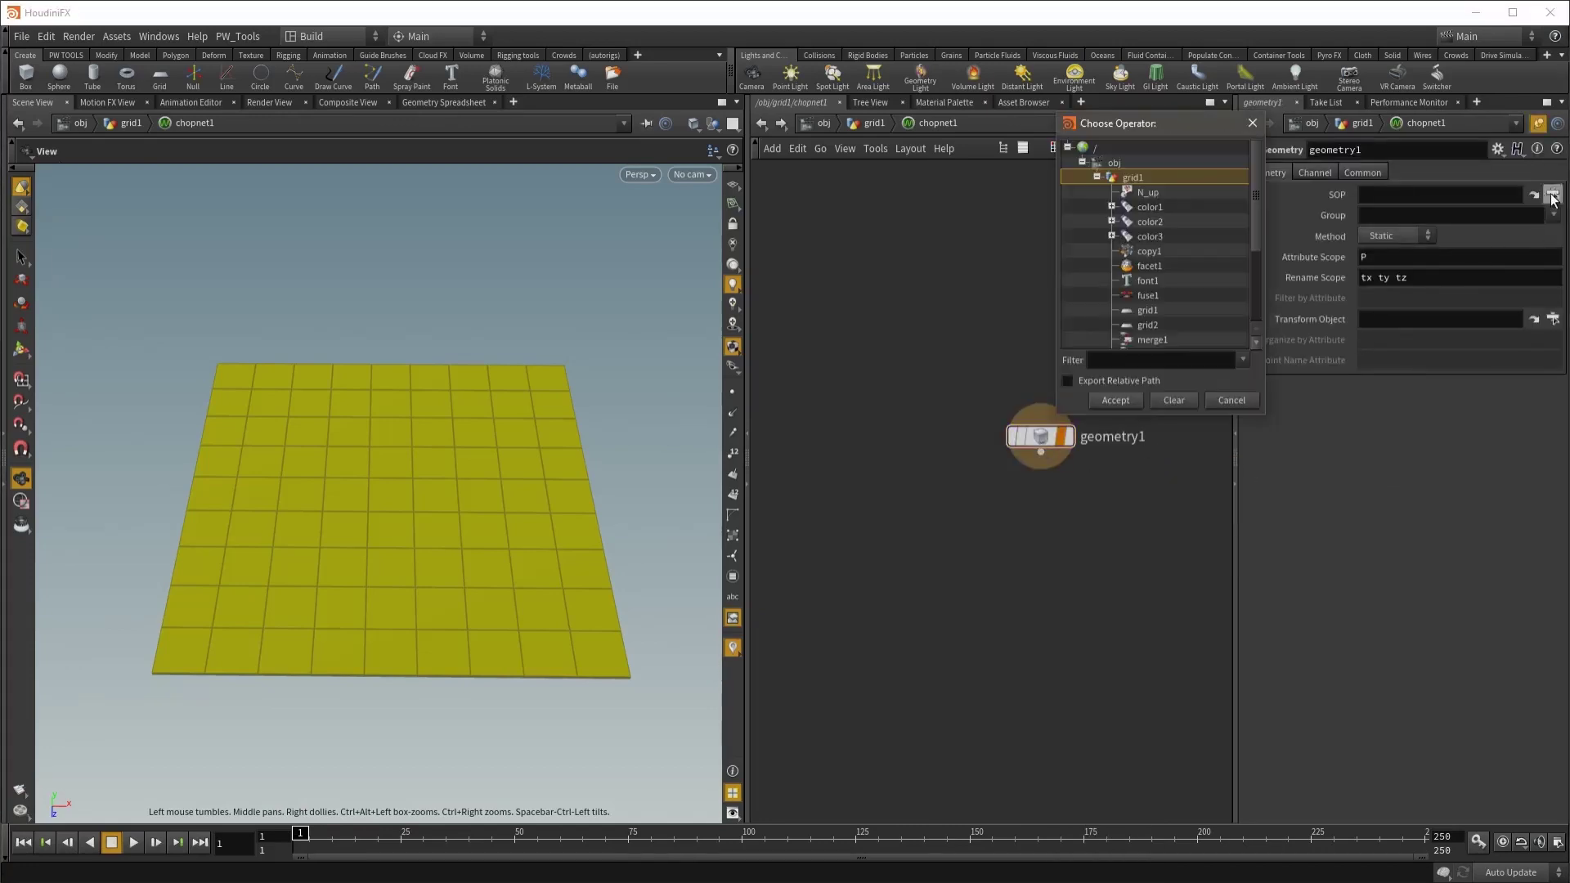
{"action": "scroll", "coordinate": [1170, 238], "scroll_direction": "down", "scroll_amount": 3}
{"action": "scroll", "coordinate": [1174, 254], "scroll_direction": "down", "scroll_amount": 3}
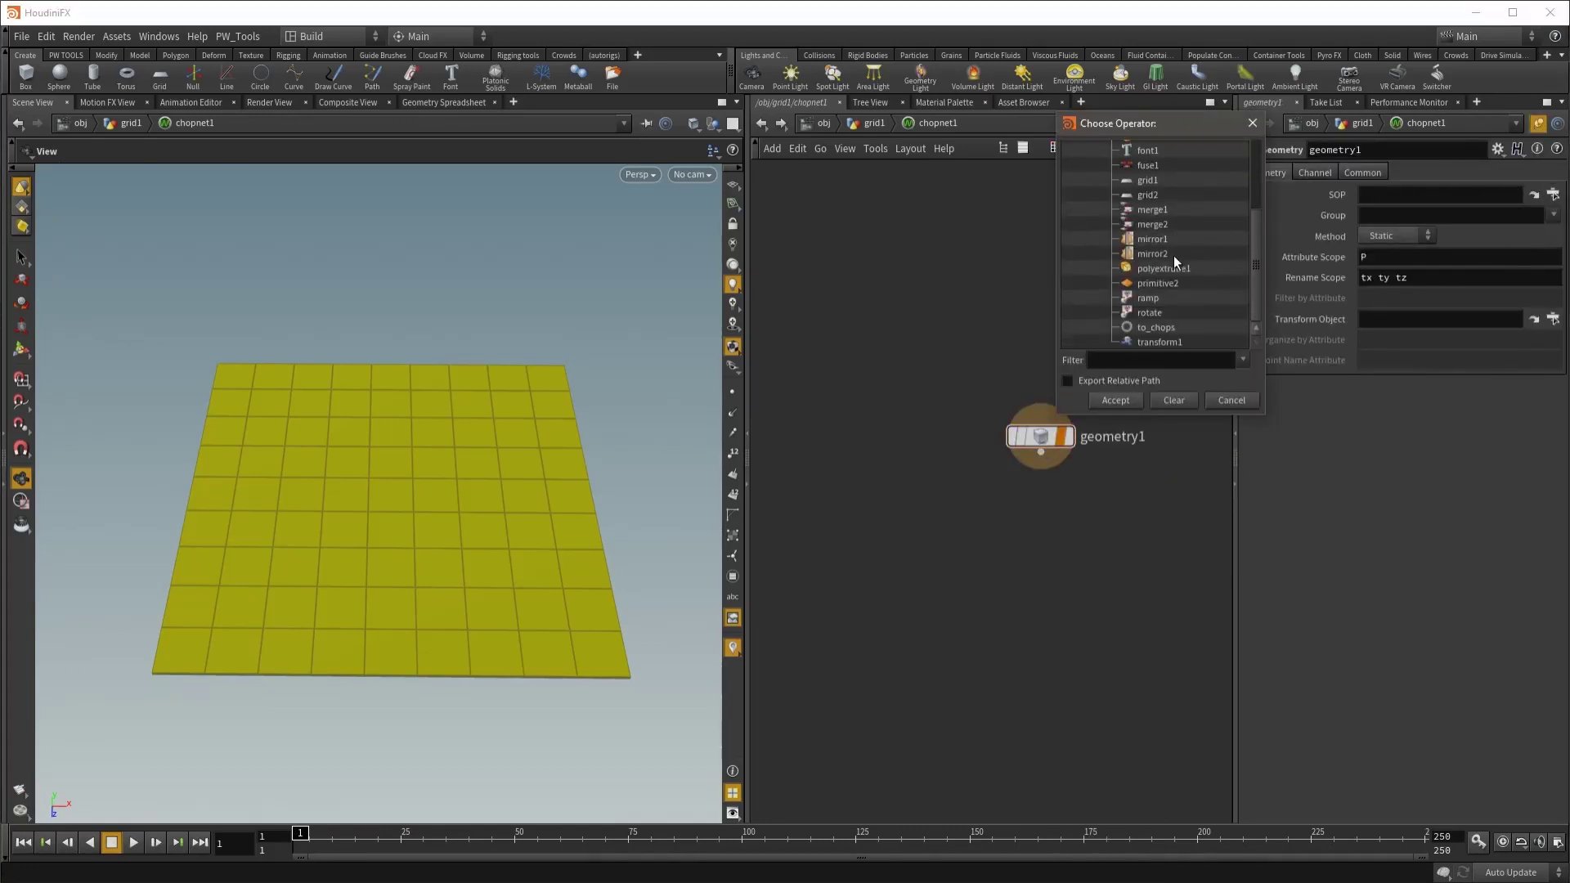
{"action": "left_click", "coordinate": [1171, 323]}
{"action": "left_click", "coordinate": [1136, 404]}
{"action": "left_click", "coordinate": [1393, 235]}
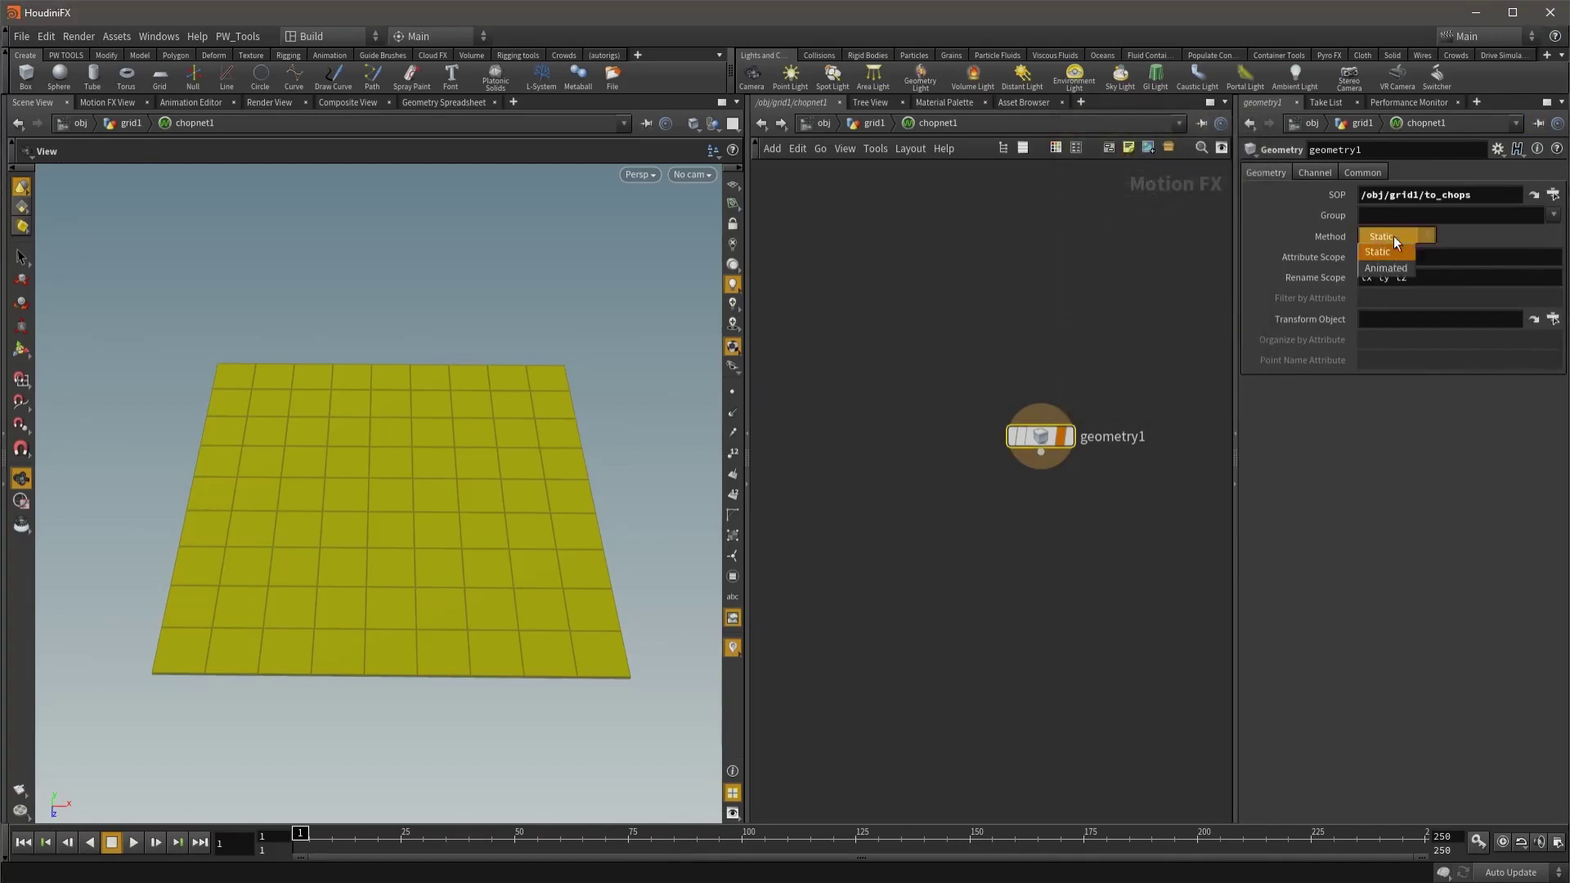
{"action": "key", "text": "ctrl+a"}
{"action": "type", "text": "a"}
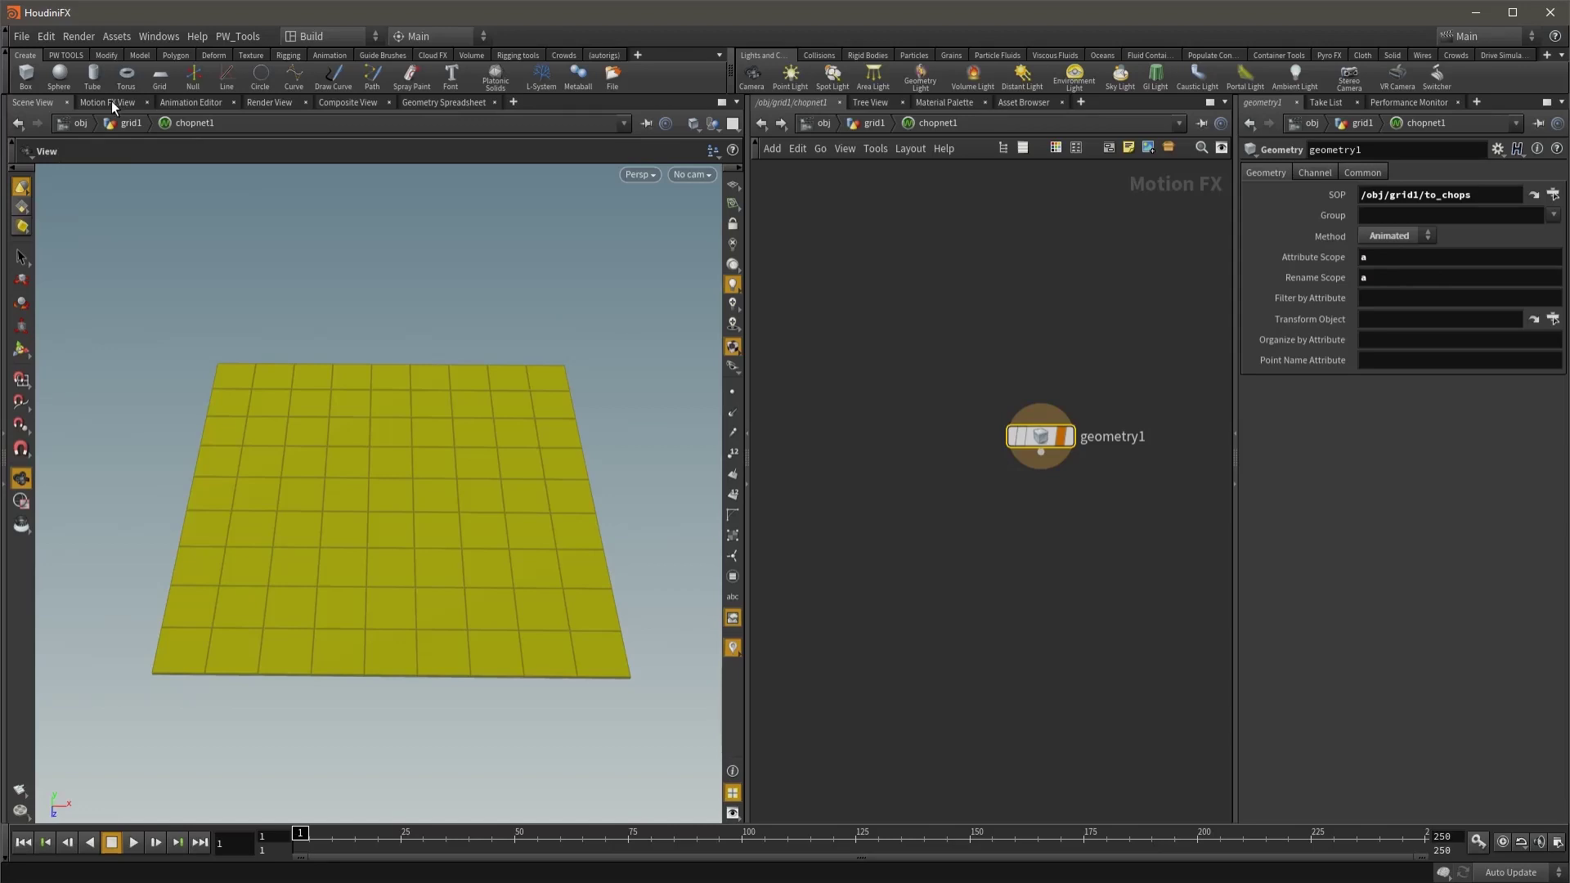
Step: Show geometry1's channel curves in the Motion FX View
{"action": "left_click", "coordinate": [111, 102]}
{"action": "left_click", "coordinate": [1067, 436]}
{"action": "scroll", "coordinate": [590, 455], "scroll_direction": "up", "scroll_amount": 3}
{"action": "scroll", "coordinate": [420, 451], "scroll_direction": "up", "scroll_amount": 3}
Step: Add a Null CHOP below geometry1 and rename it out
{"action": "mouse_move", "coordinate": [651, 219]}
{"action": "right_mouse_down", "text": "alt"}
{"action": "mouse_move", "coordinate": [508, 423]}
{"action": "mouse_move", "coordinate": [497, 448]}
{"action": "mouse_move", "coordinate": [543, 412]}
{"action": "mouse_move", "coordinate": [522, 504]}
{"action": "right_mouse_up", "text": "alt"}
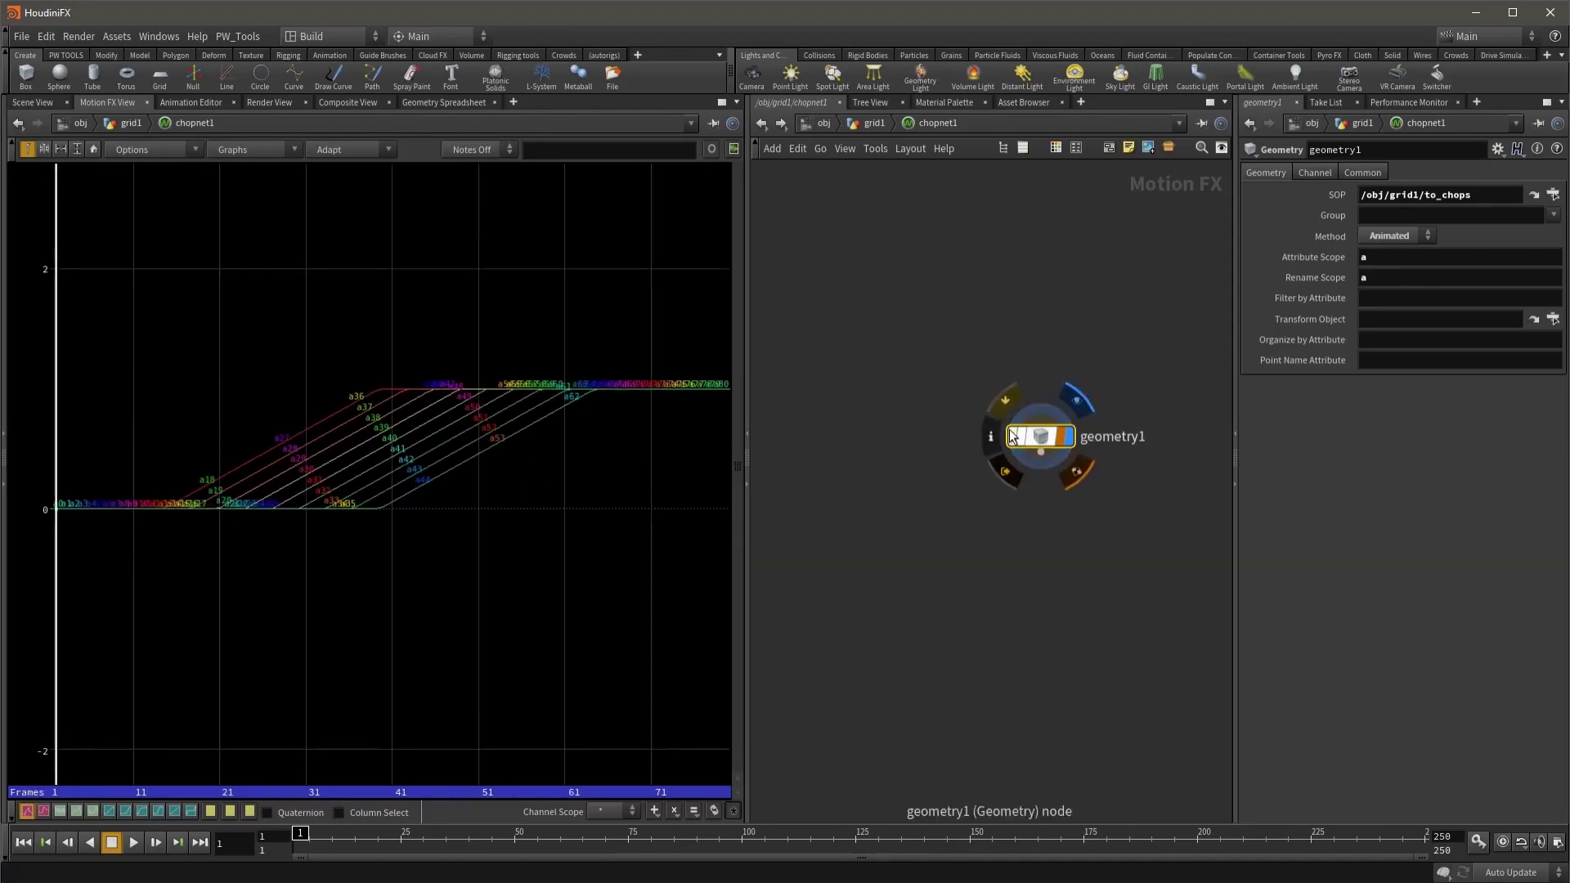
{"action": "key", "text": "h"}
{"action": "key", "text": "Tab"}
{"action": "type", "text": "nu"}
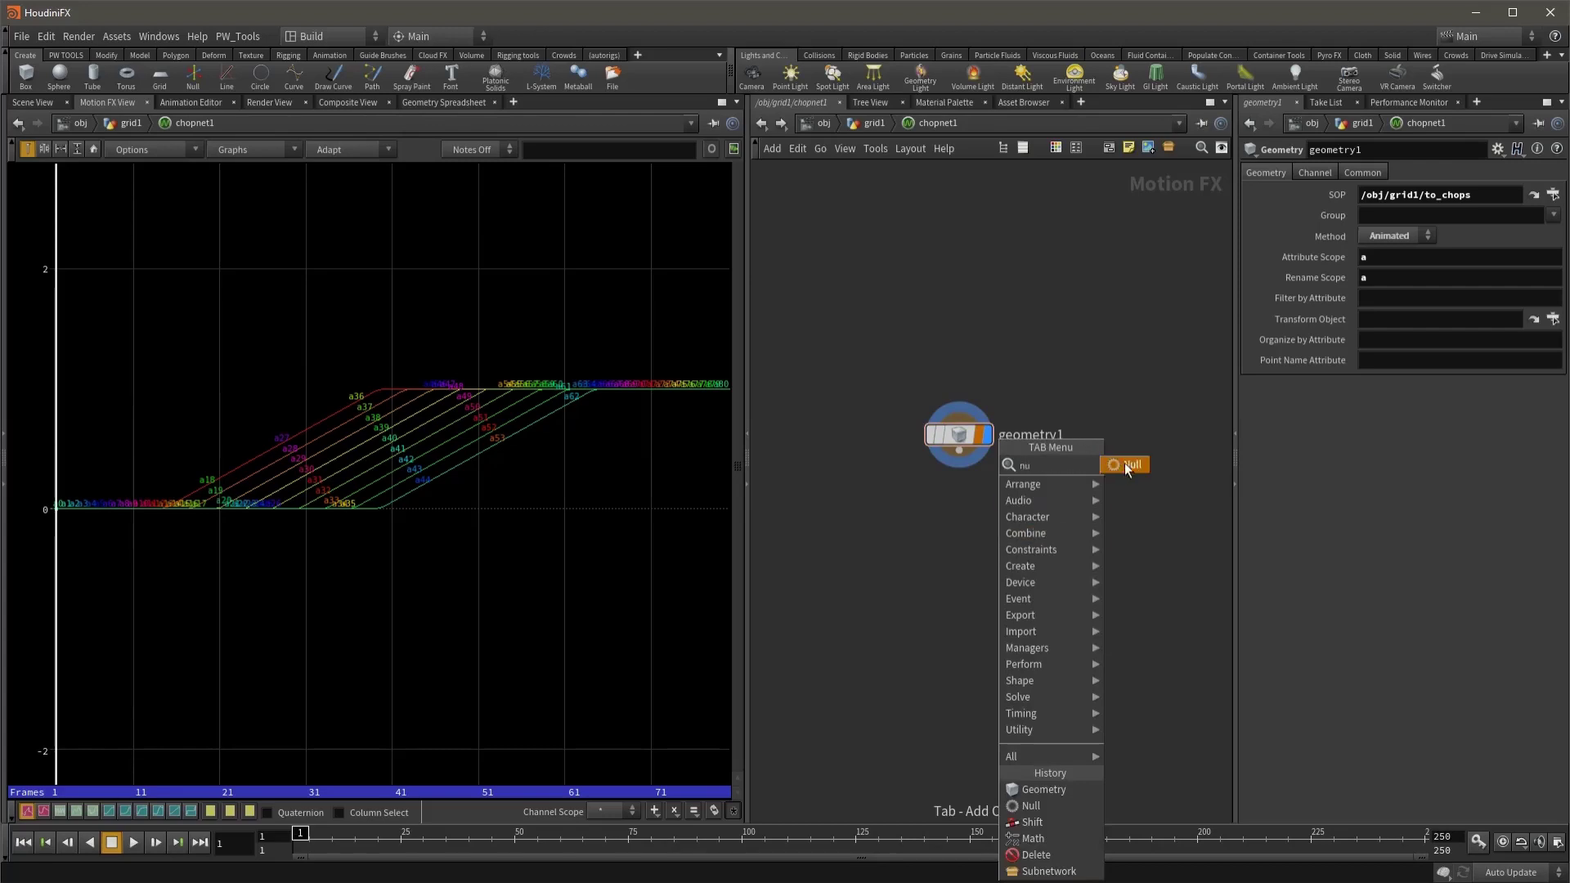
{"action": "left_click", "coordinate": [1125, 462]}
{"action": "left_click", "coordinate": [983, 624]}
{"action": "double_click", "coordinate": [997, 612]}
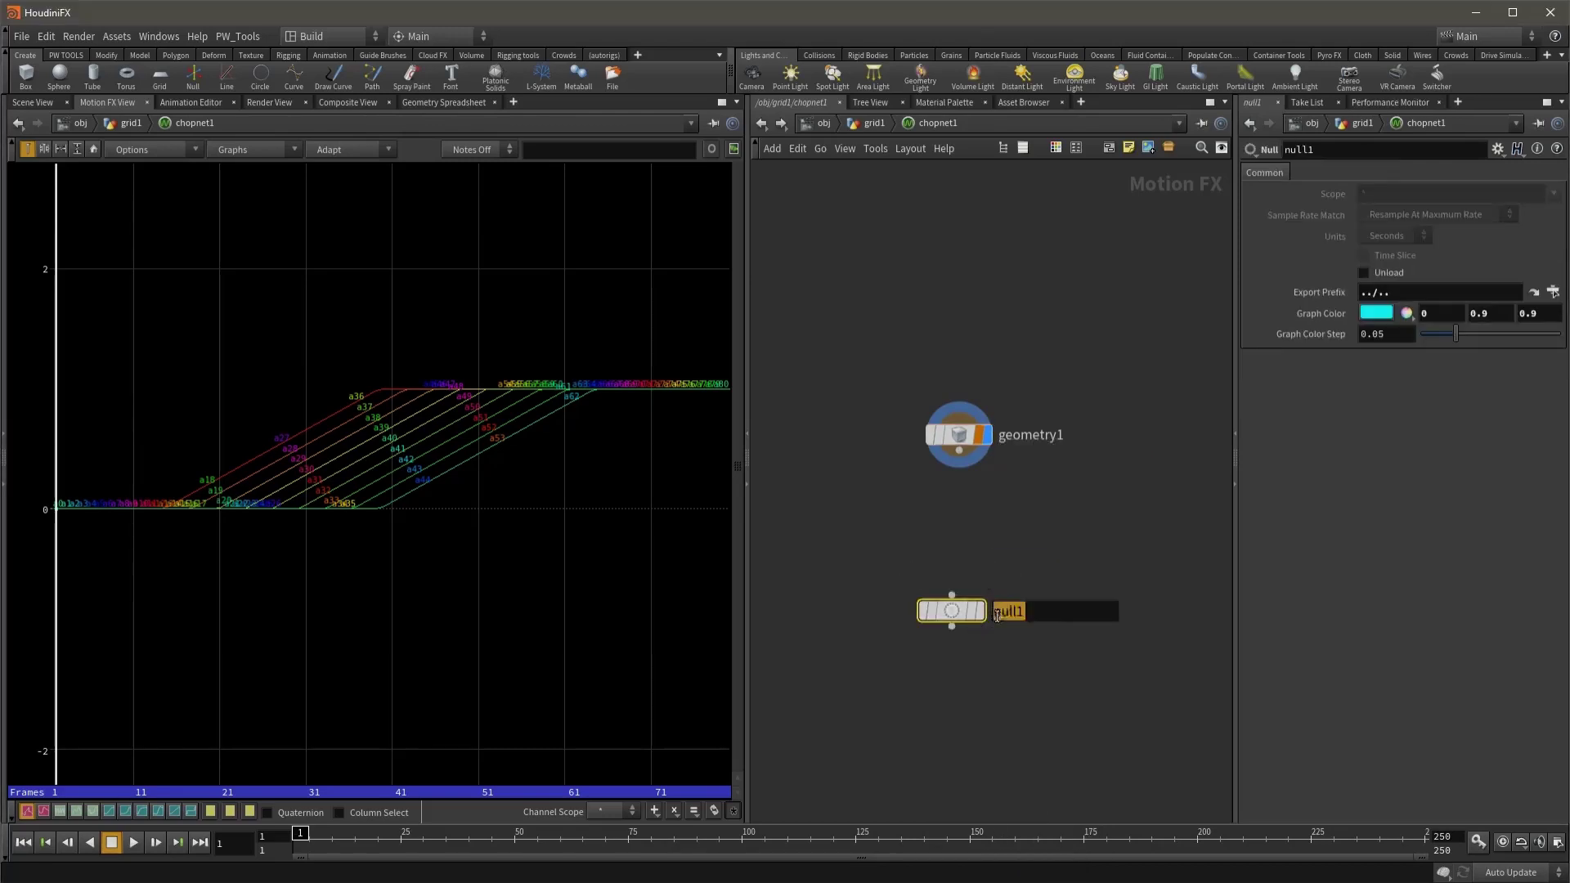
{"action": "type", "text": "out"}
{"action": "key", "text": "Return"}
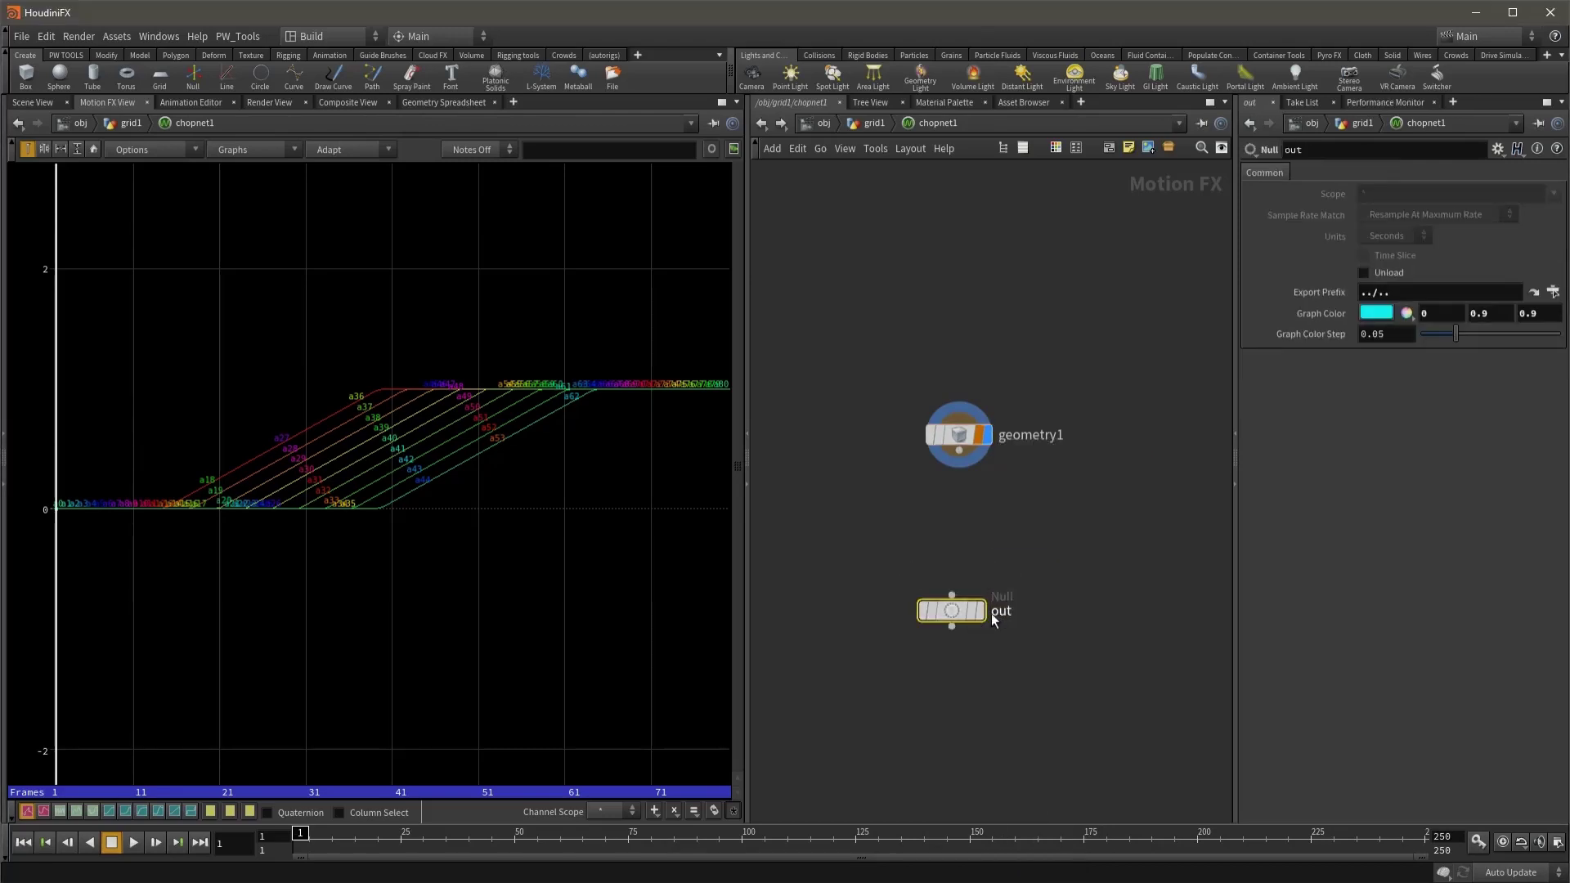
Step: Wire geometry1 into out and return to the grid1 network
{"action": "mouse_move", "coordinate": [951, 594]}
{"action": "left_mouse_down"}
{"action": "mouse_move", "coordinate": [959, 451]}
{"action": "mouse_move", "coordinate": [963, 615]}
{"action": "left_mouse_up"}
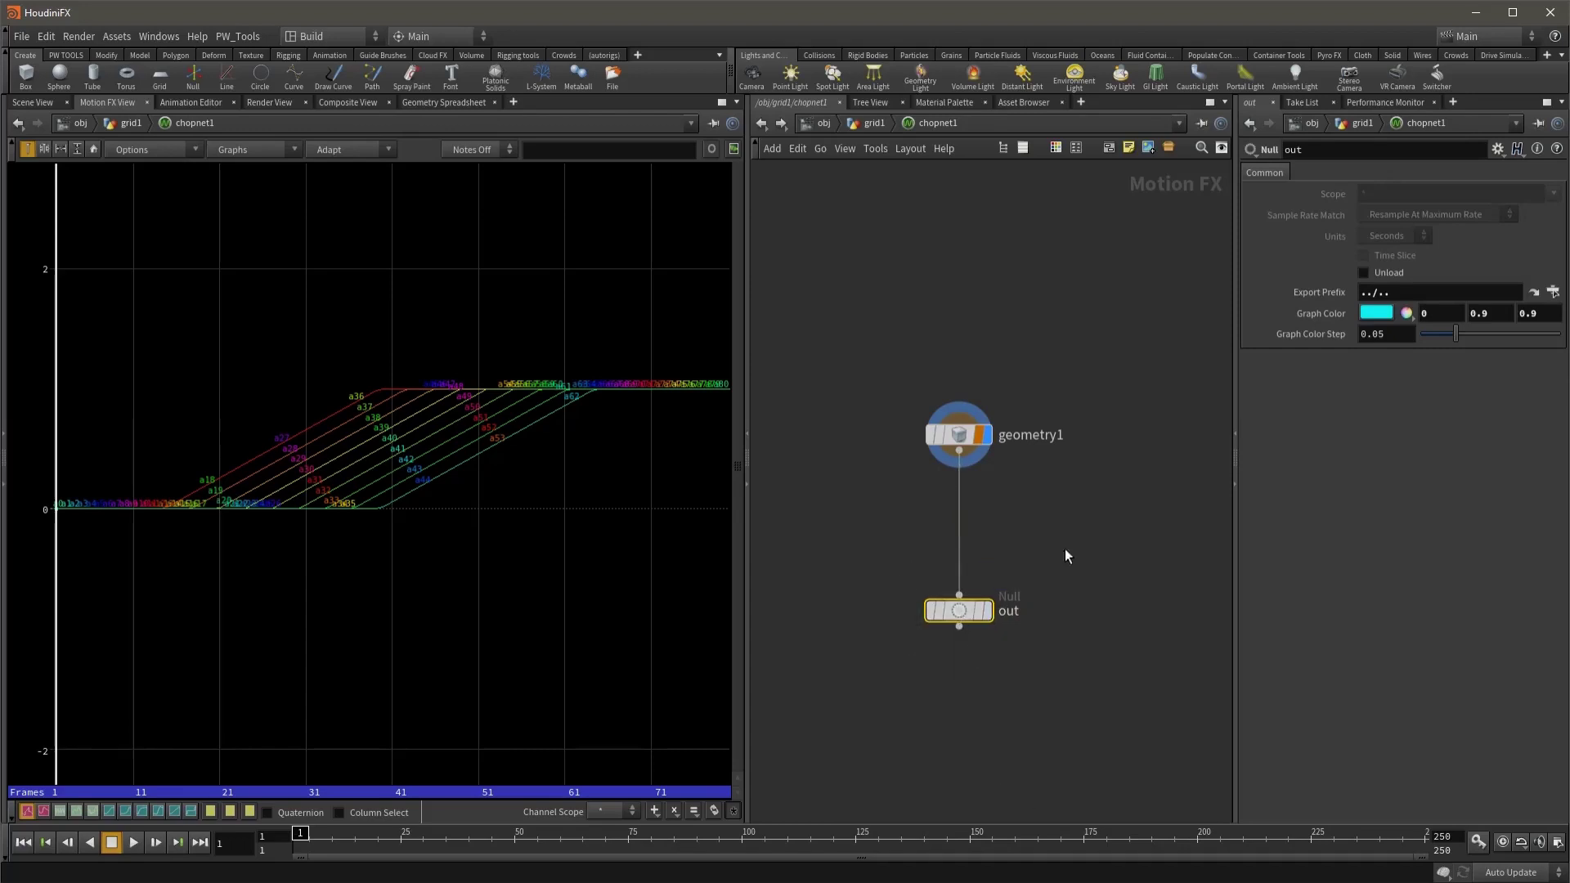
{"action": "key", "text": "u"}
{"action": "middle_click_drag", "start_coordinate": [1008, 597], "coordinate": [986, 551]}
{"action": "key", "text": "Tab"}
Step: Insert channel1 between ramp and rotate, reading /obj/grid1/chopnet1/out as Animated
{"action": "type", "text": "chan"}
{"action": "left_click", "coordinate": [1141, 210]}
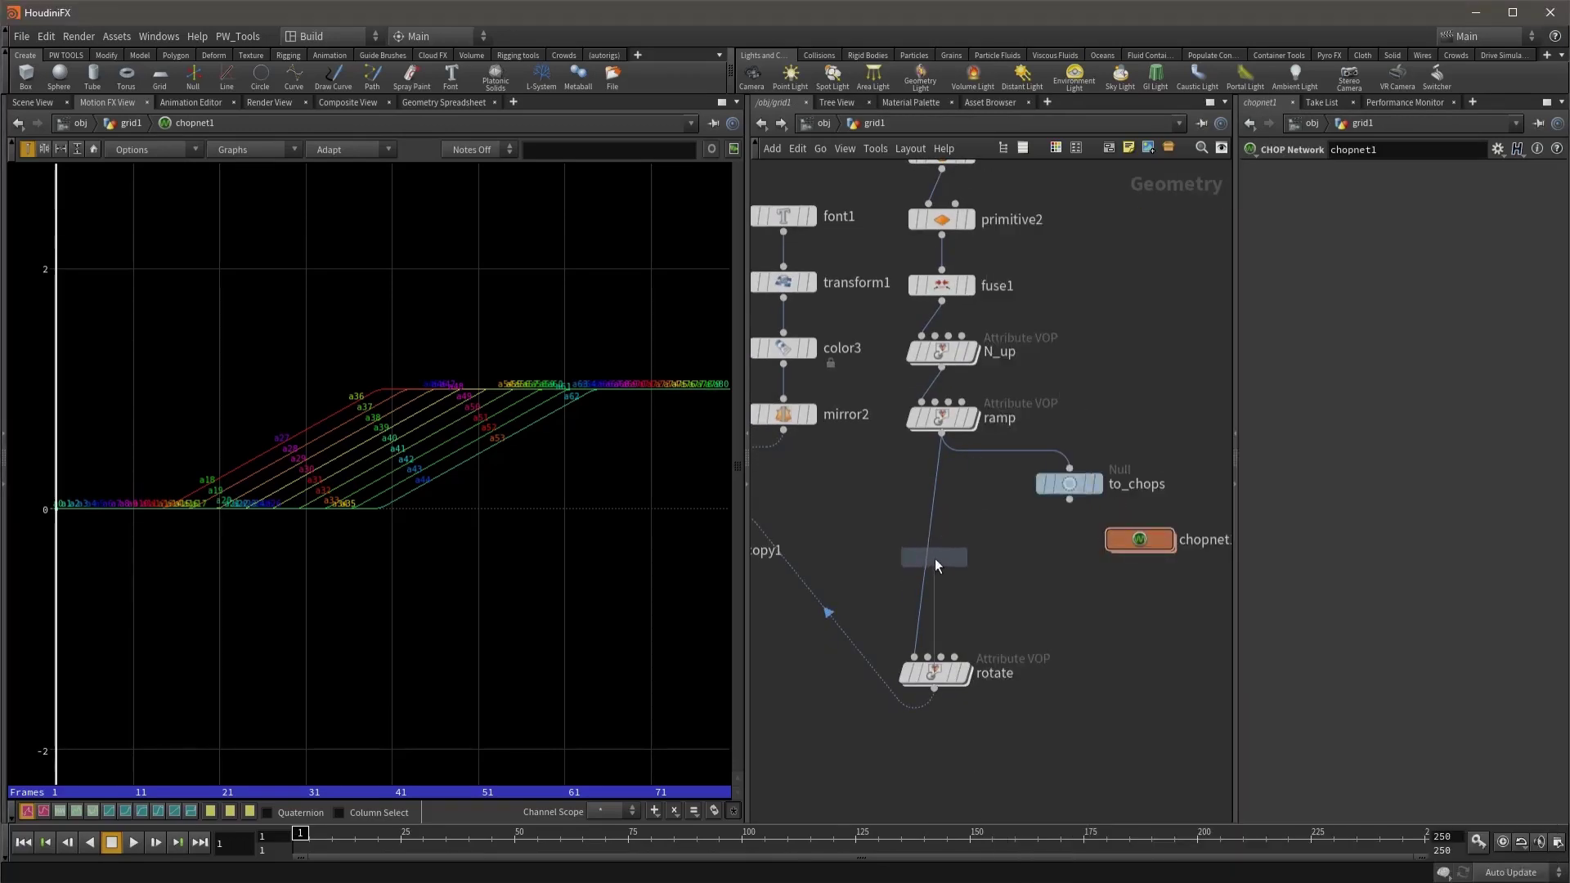
{"action": "left_click", "coordinate": [935, 559]}
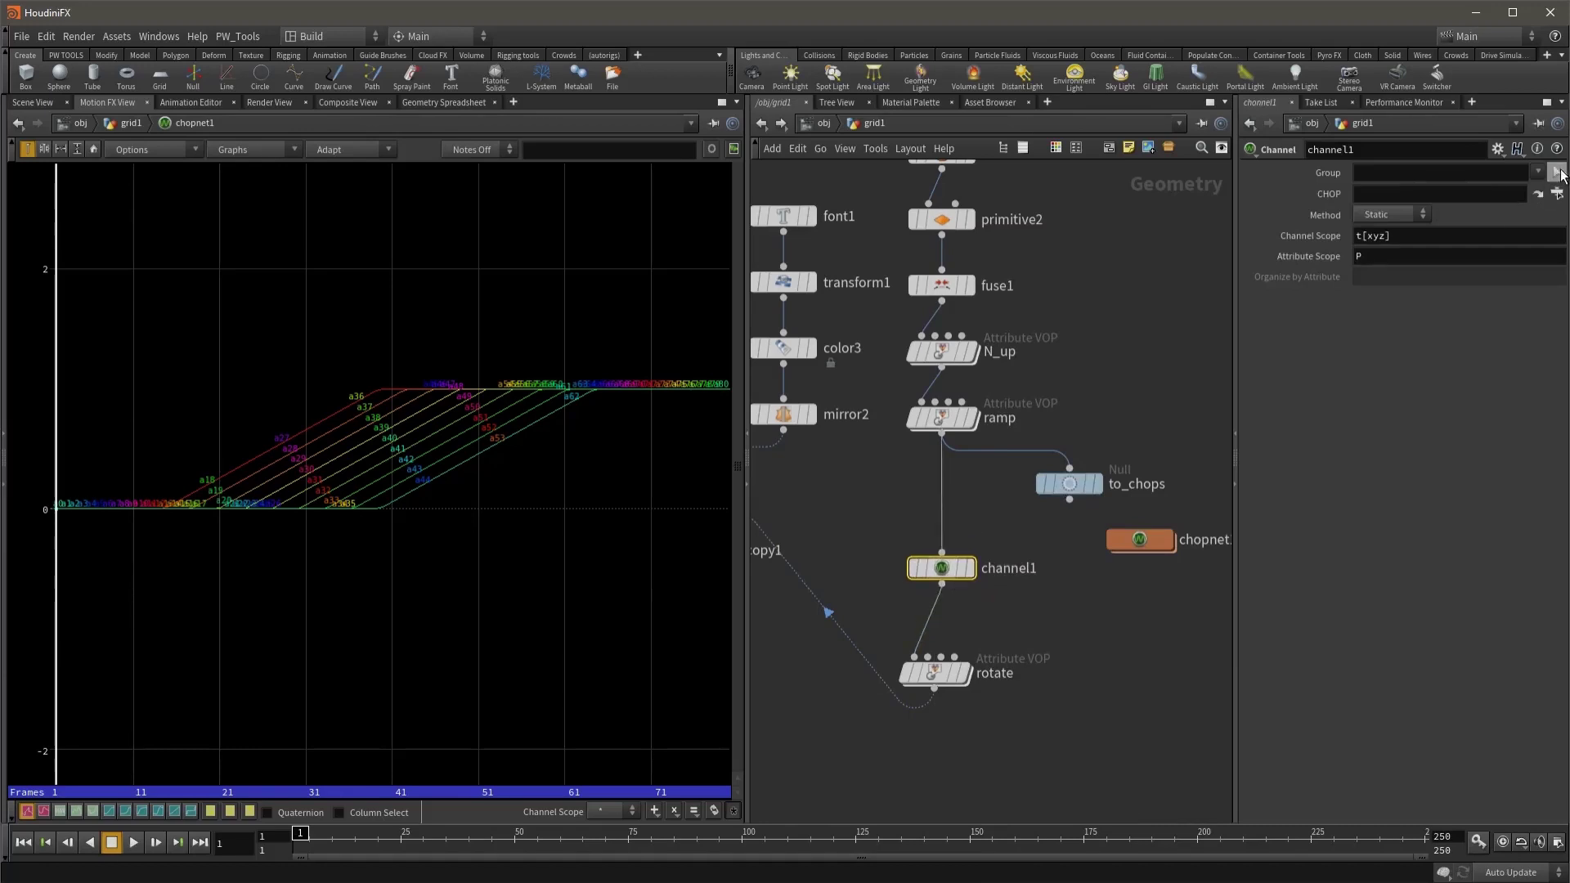
{"action": "left_click", "coordinate": [1556, 194]}
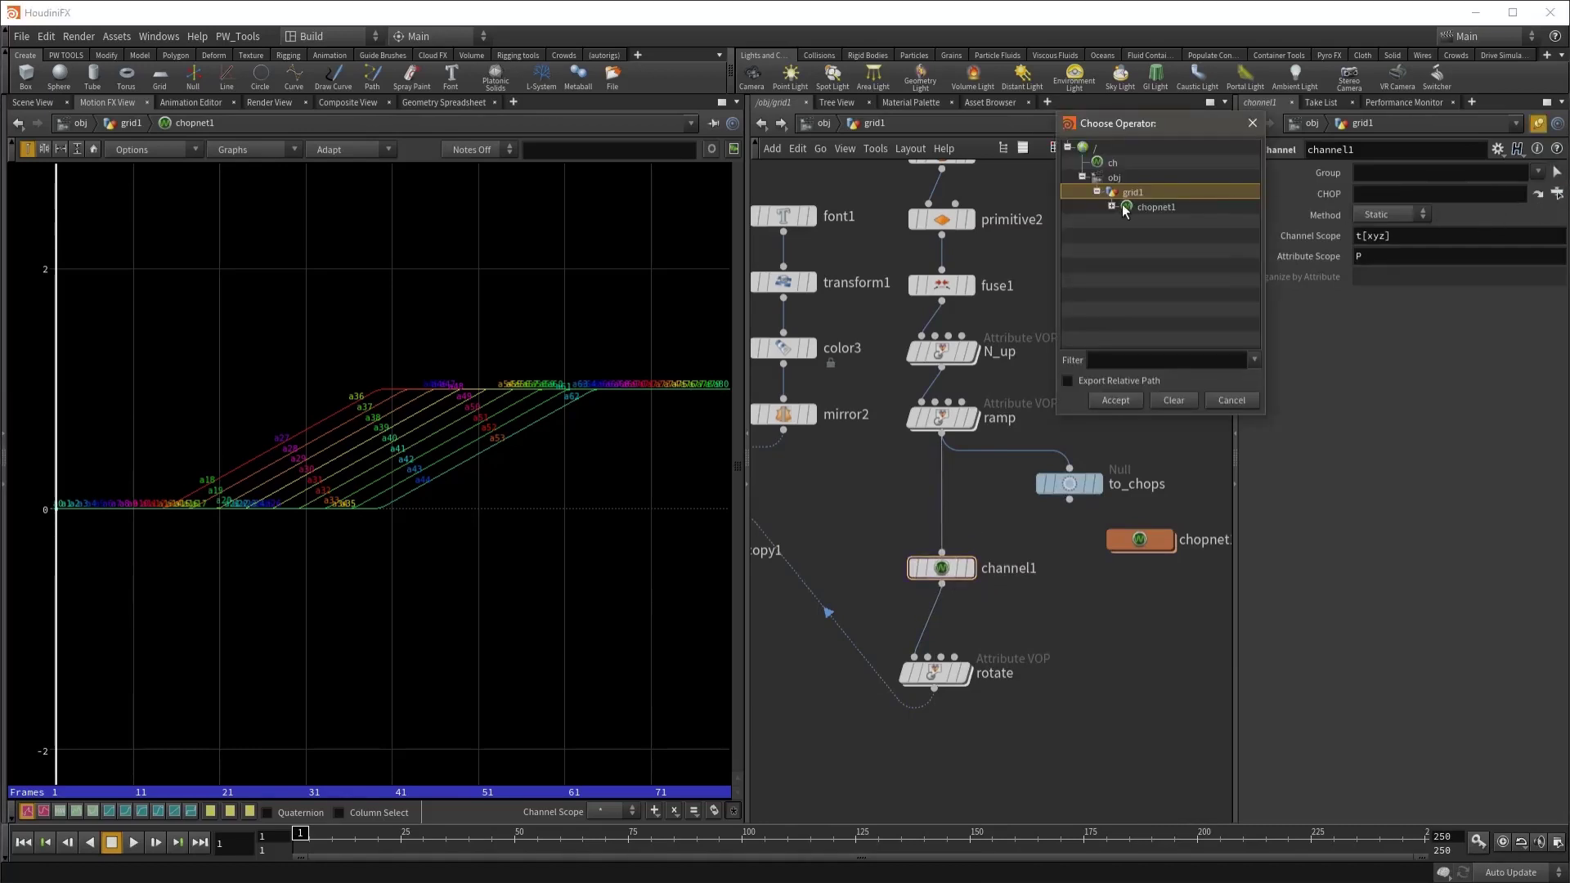
{"action": "left_click", "coordinate": [1157, 236]}
{"action": "left_click", "coordinate": [1125, 401]}
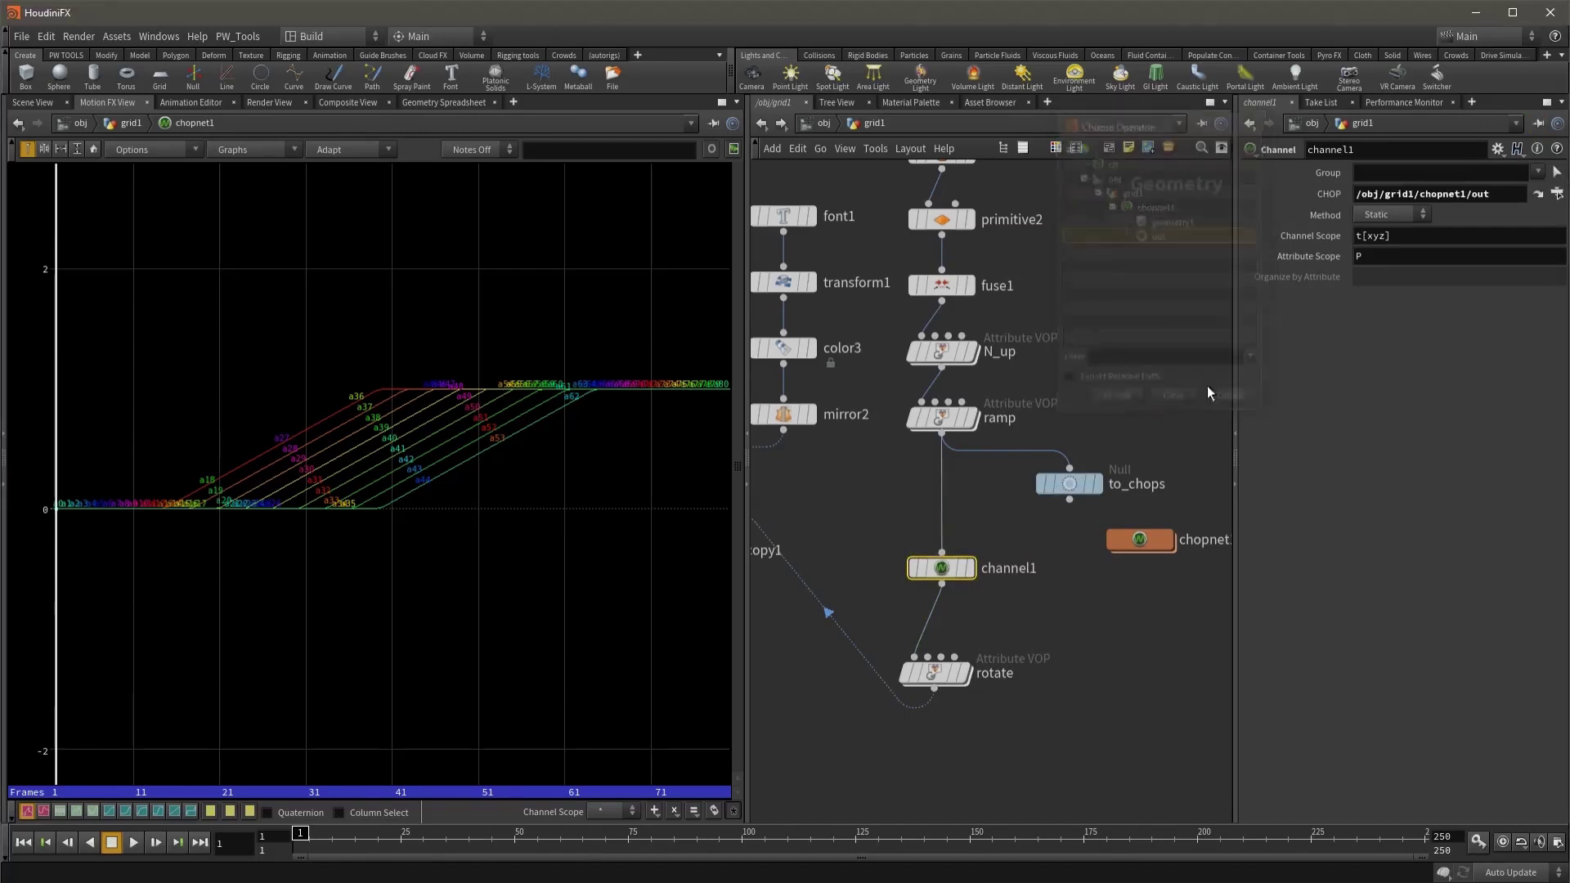
{"action": "left_click", "coordinate": [1395, 218]}
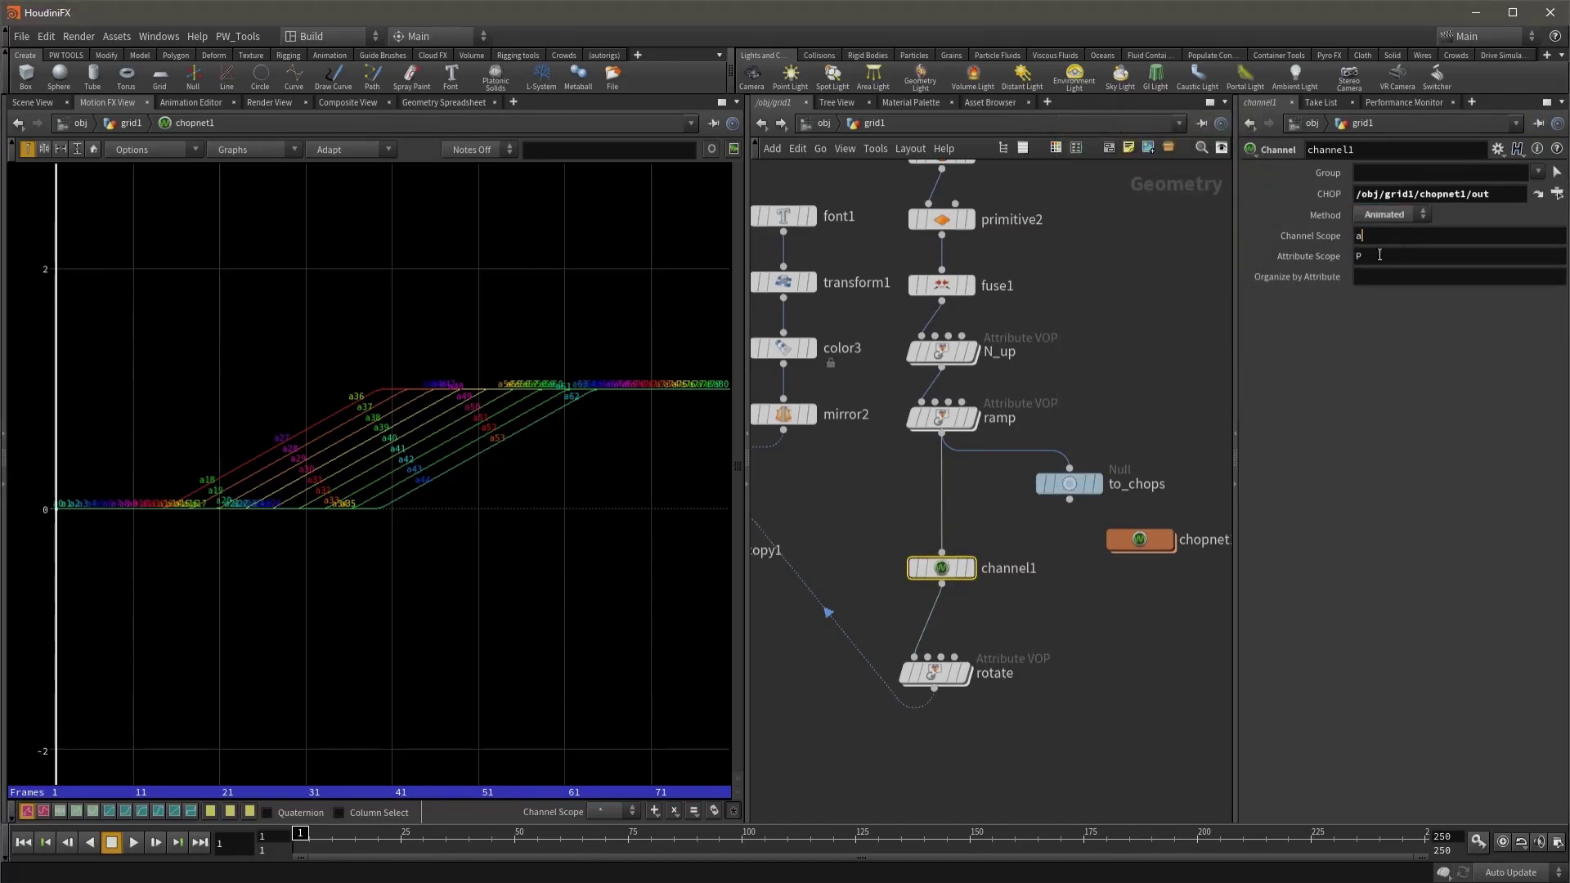
{"action": "left_click", "coordinate": [44, 103]}
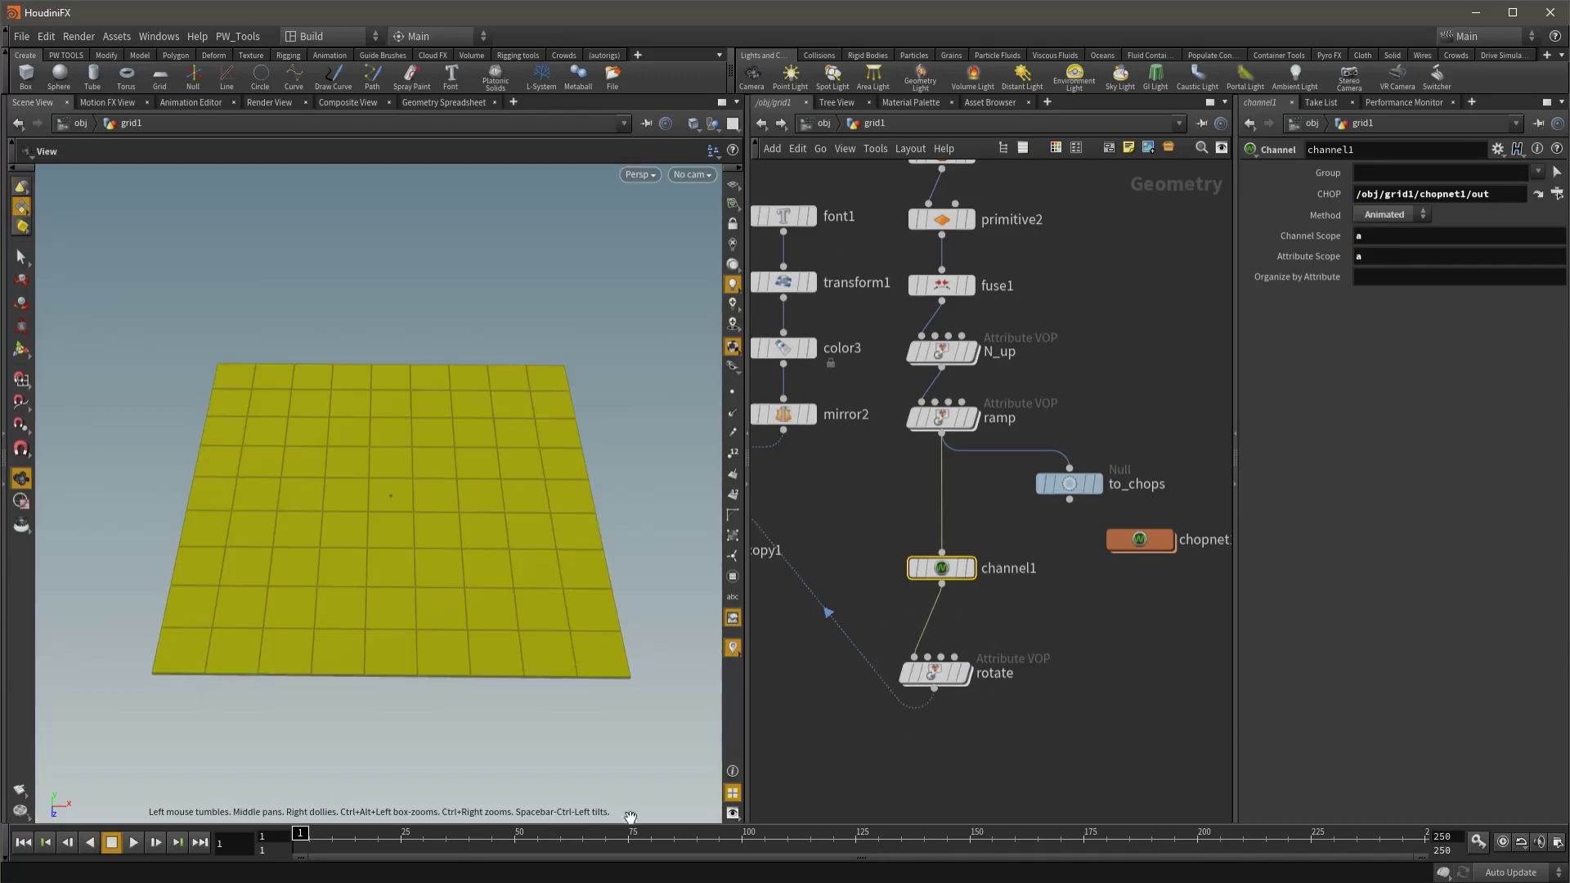
Step: Preview the channel-driven flip to frame 39, then dive back into chopnet1
{"action": "mouse_move", "coordinate": [321, 848]}
{"action": "left_mouse_down"}
{"action": "mouse_move", "coordinate": [614, 847]}
{"action": "mouse_move", "coordinate": [515, 855]}
{"action": "left_mouse_up"}
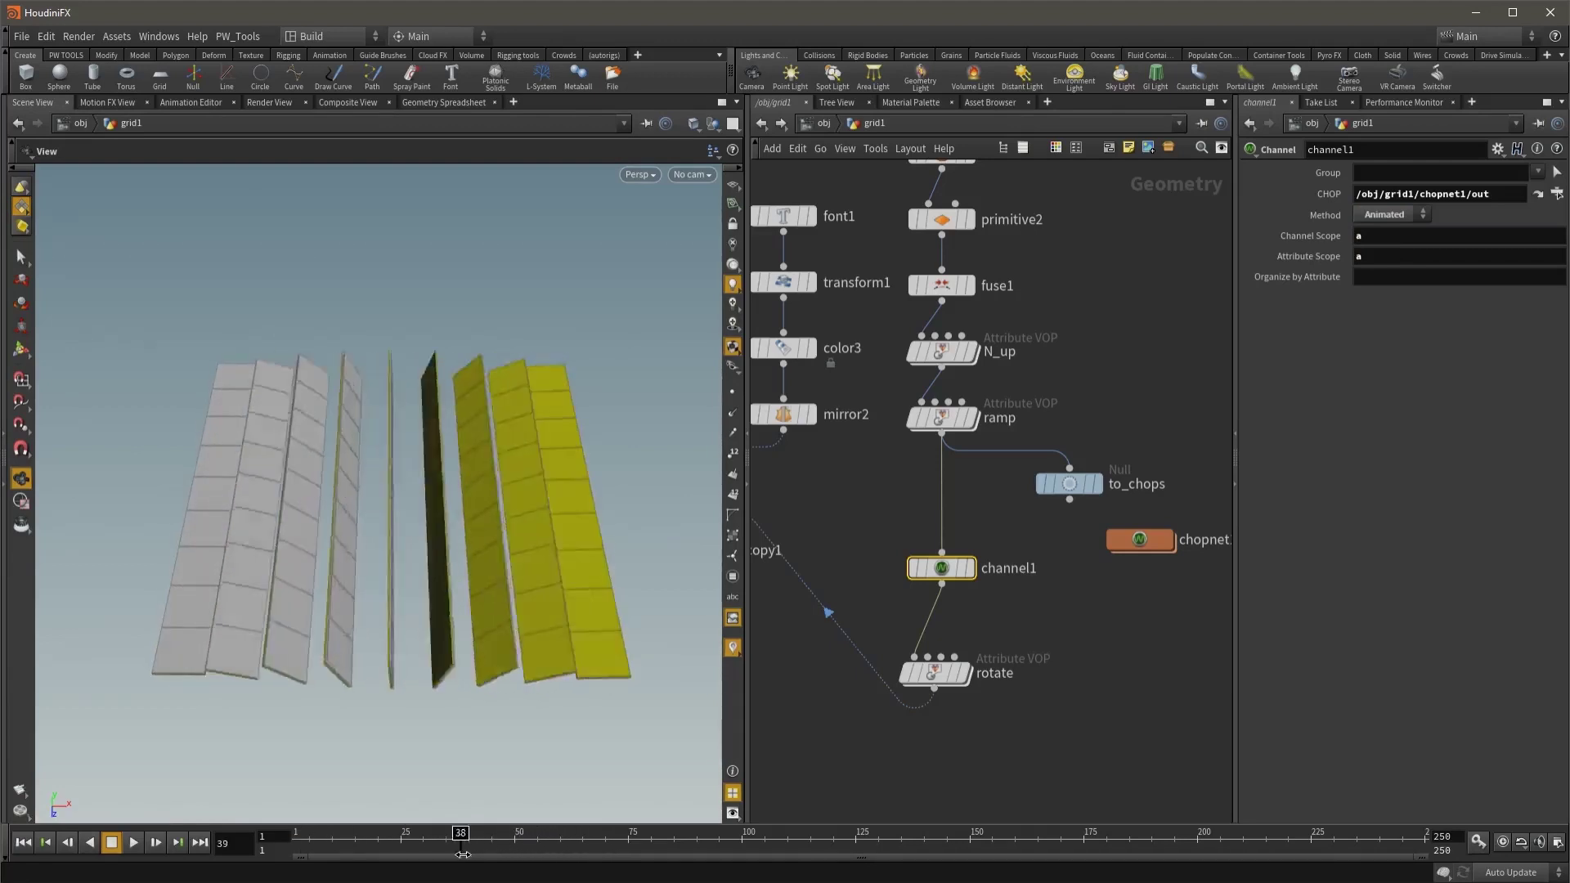
{"action": "double_click", "coordinate": [1145, 545]}
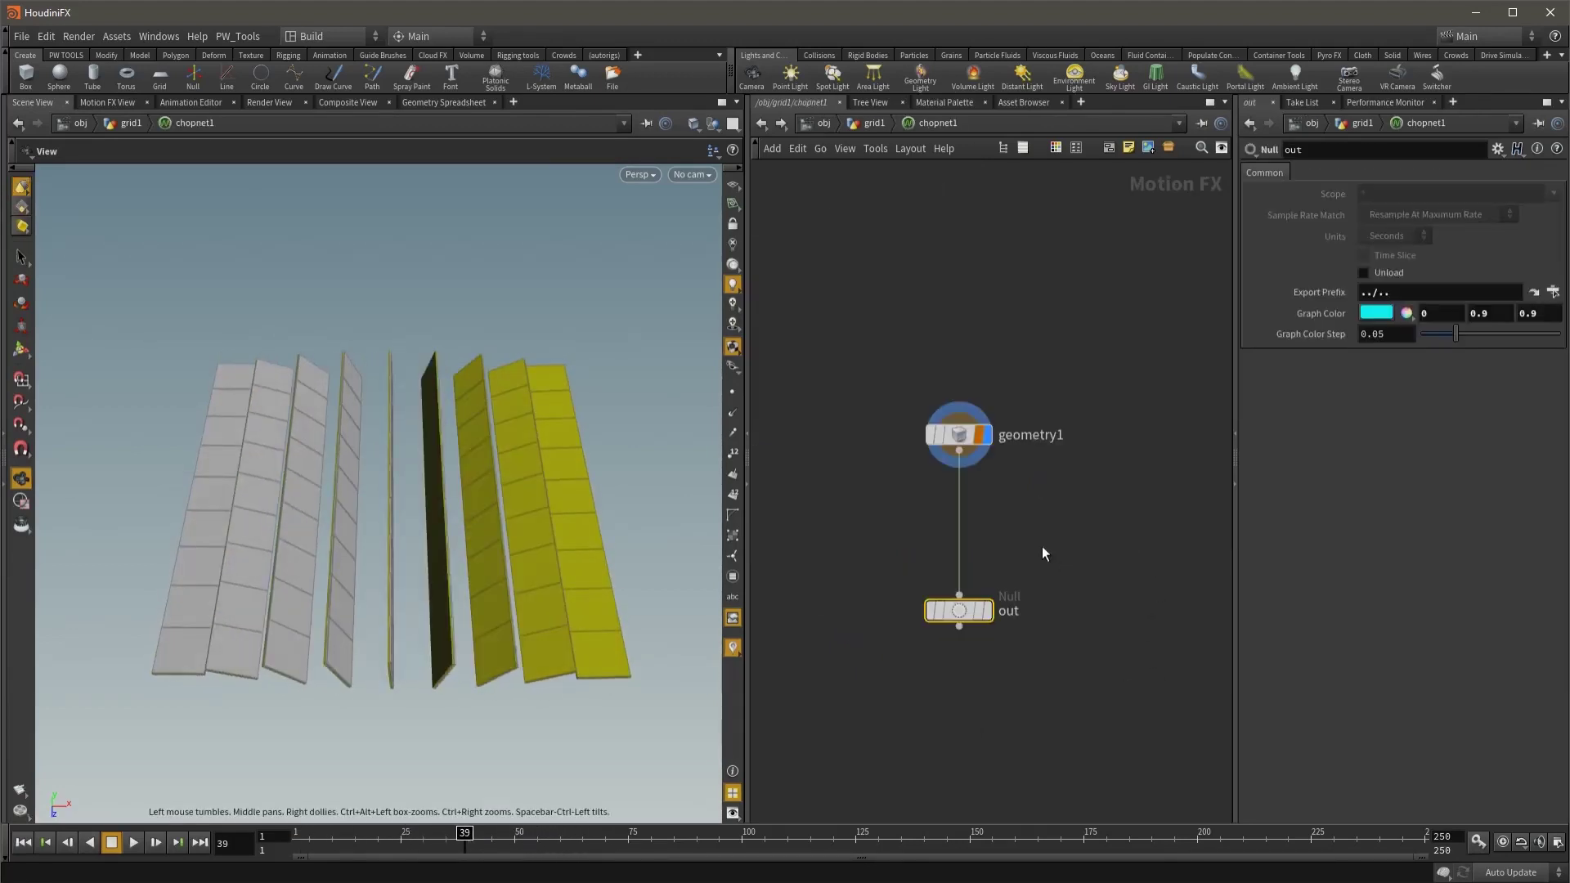
{"action": "scroll", "coordinate": [992, 478], "scroll_direction": "up", "scroll_amount": 2}
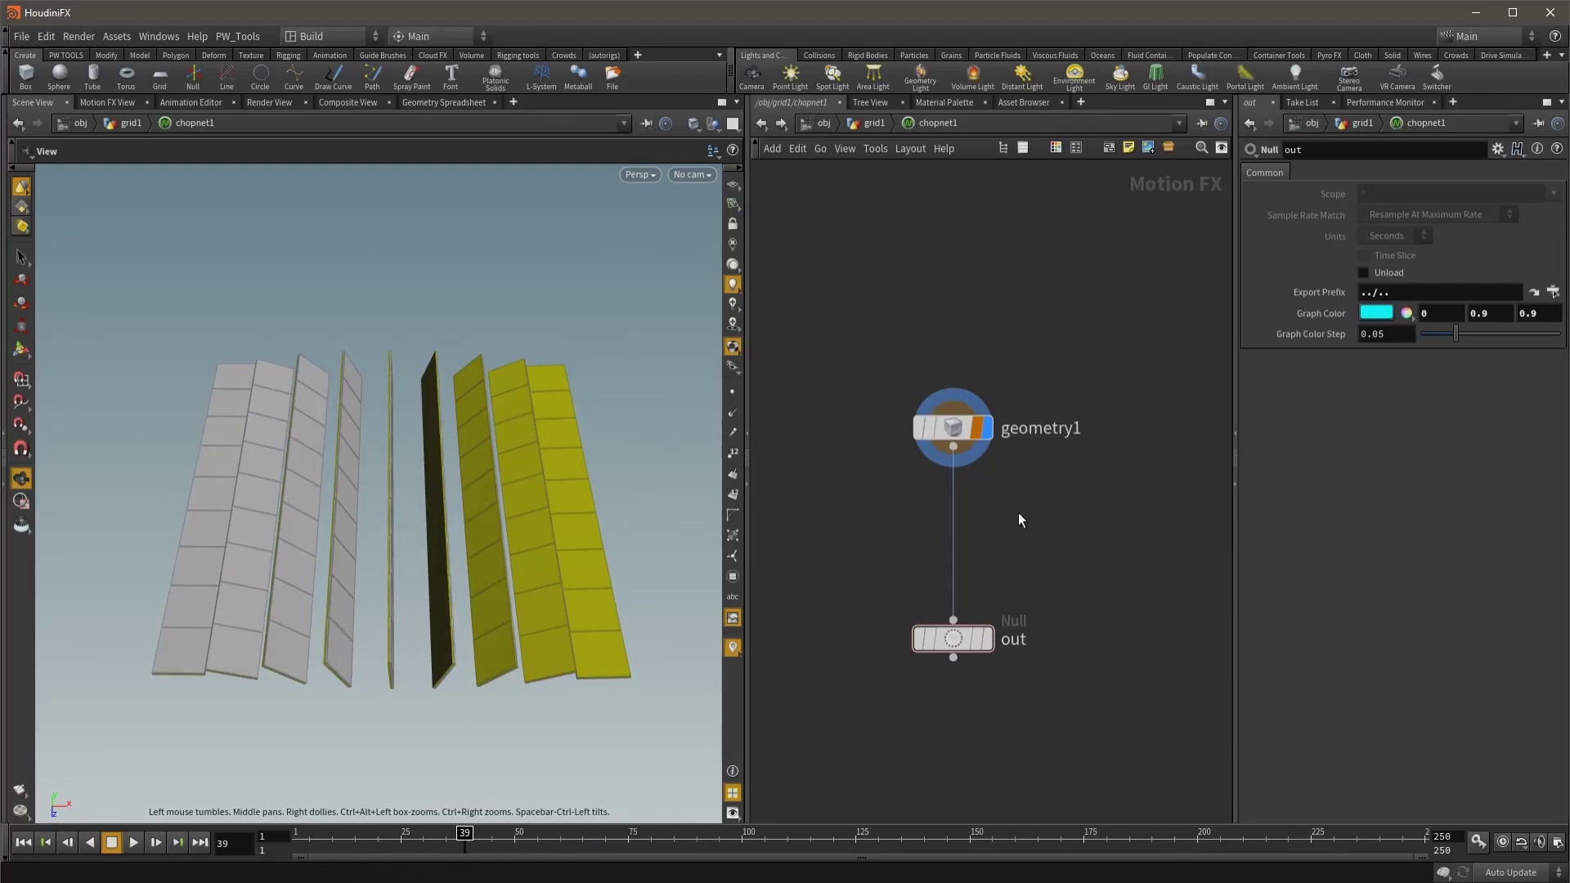
{"action": "key", "text": "Tab"}
Step: Insert shift1 between geometry1 and out with Scroll Offset rand($C)
{"action": "type", "text": "sh"}
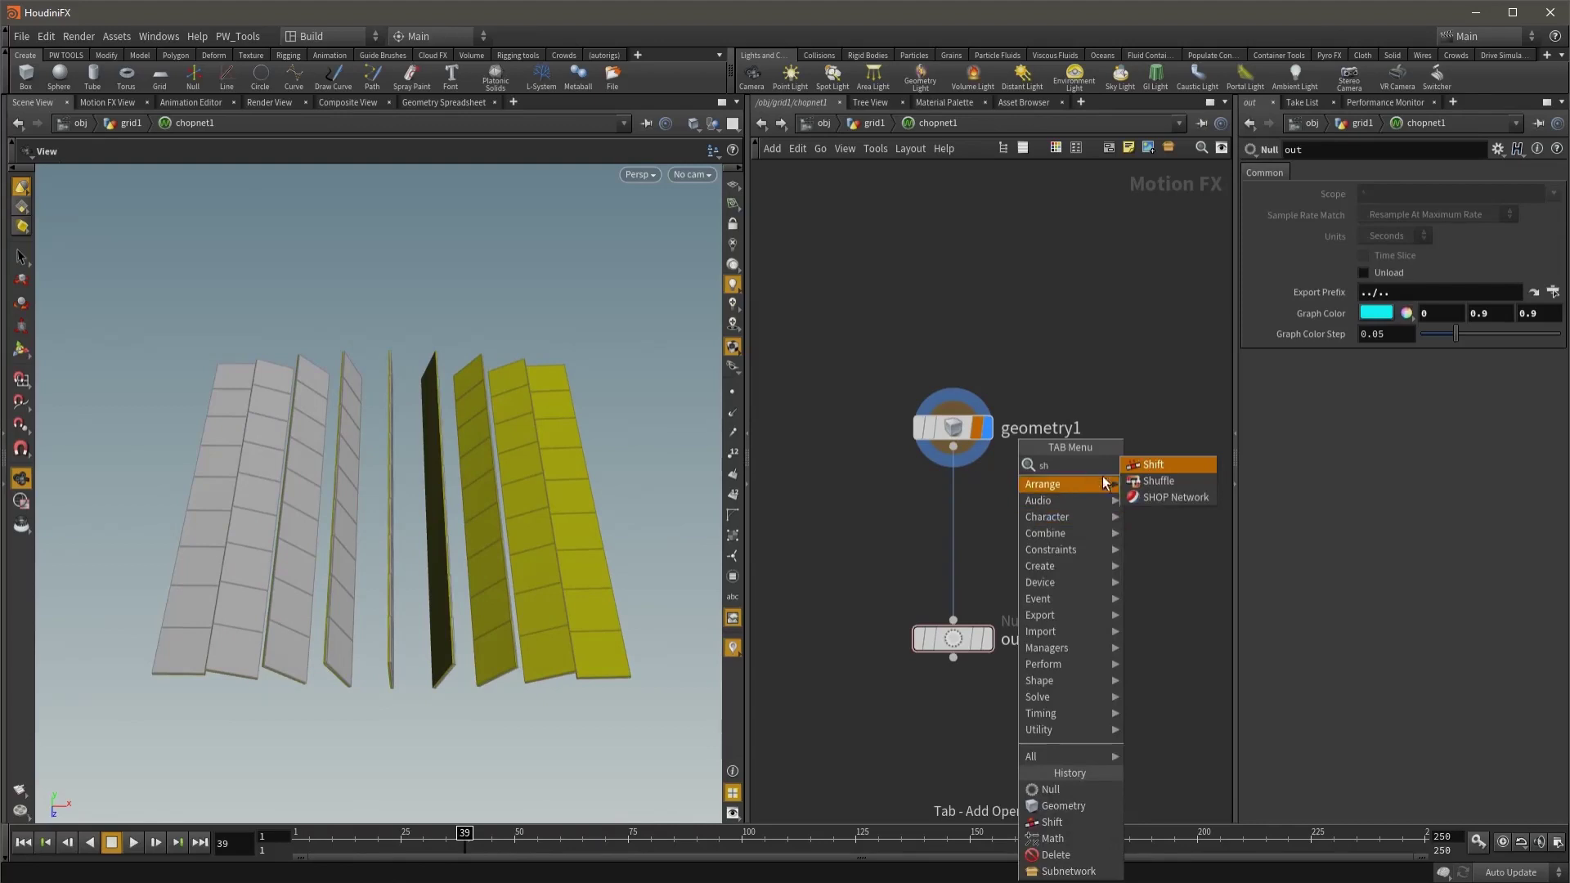
{"action": "key", "text": "Return"}
{"action": "left_click", "coordinate": [955, 515]}
{"action": "left_click_drag", "start_coordinate": [963, 528], "coordinate": [959, 514]}
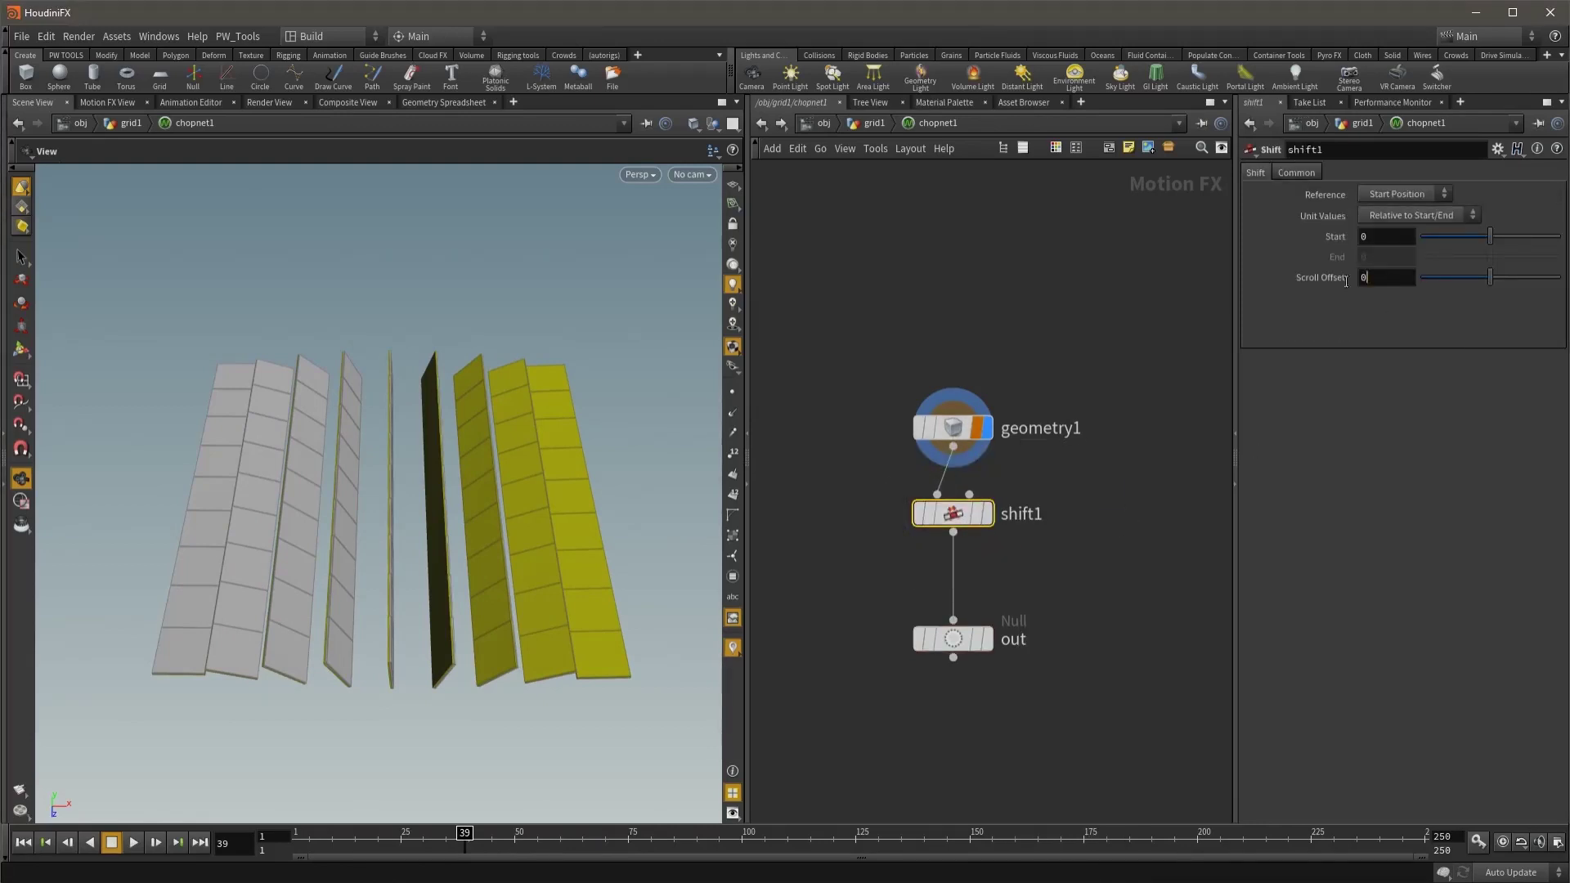
{"action": "type", "text": "rand("}
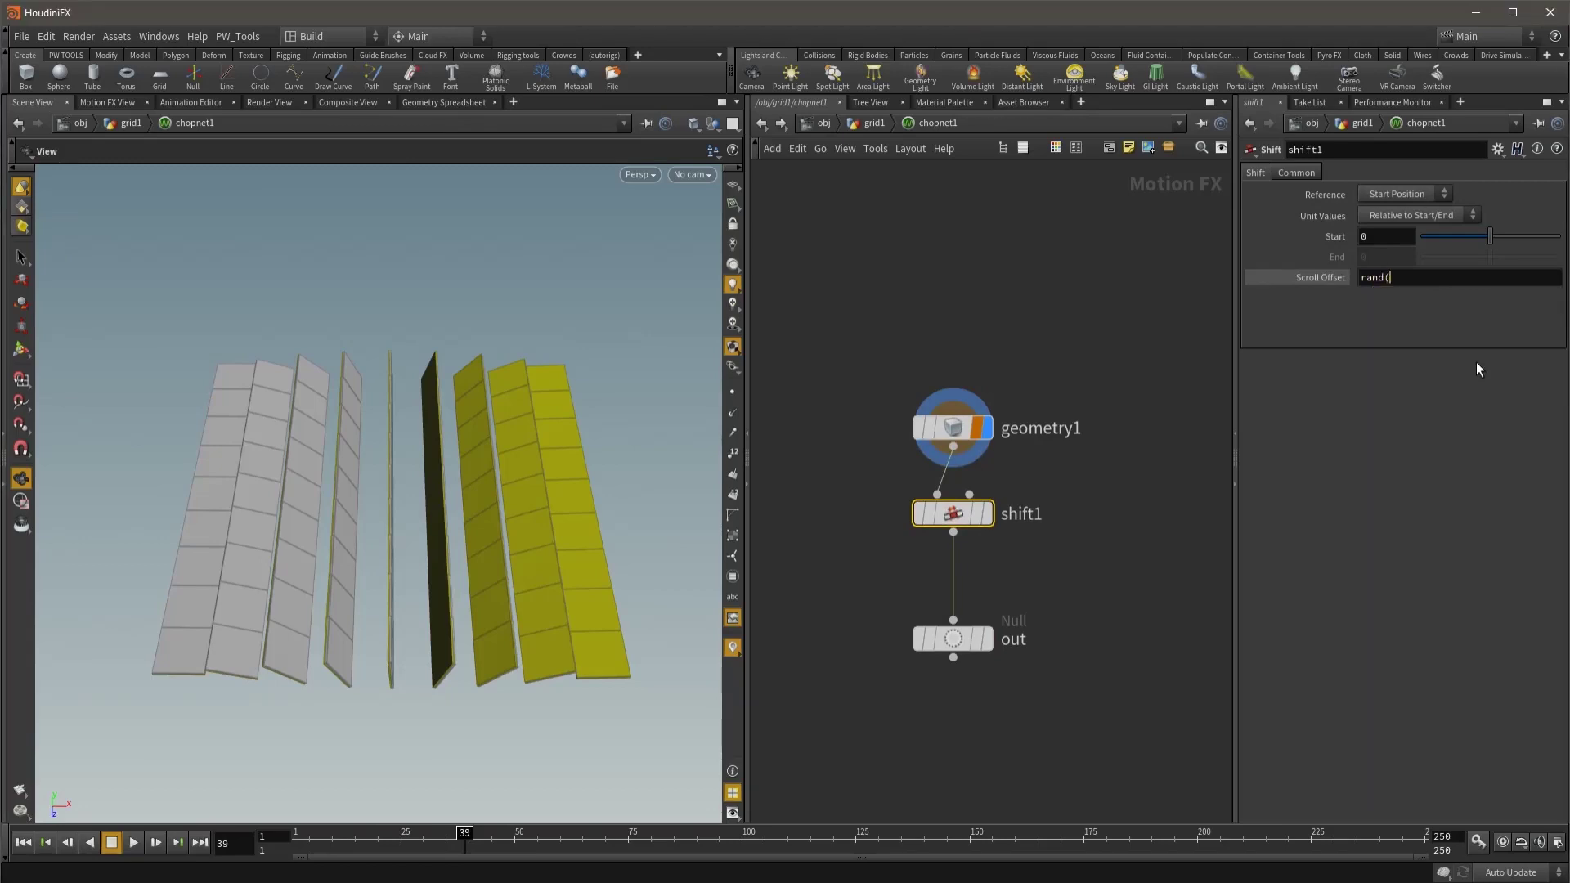
{"action": "type", "text": "$C)"}
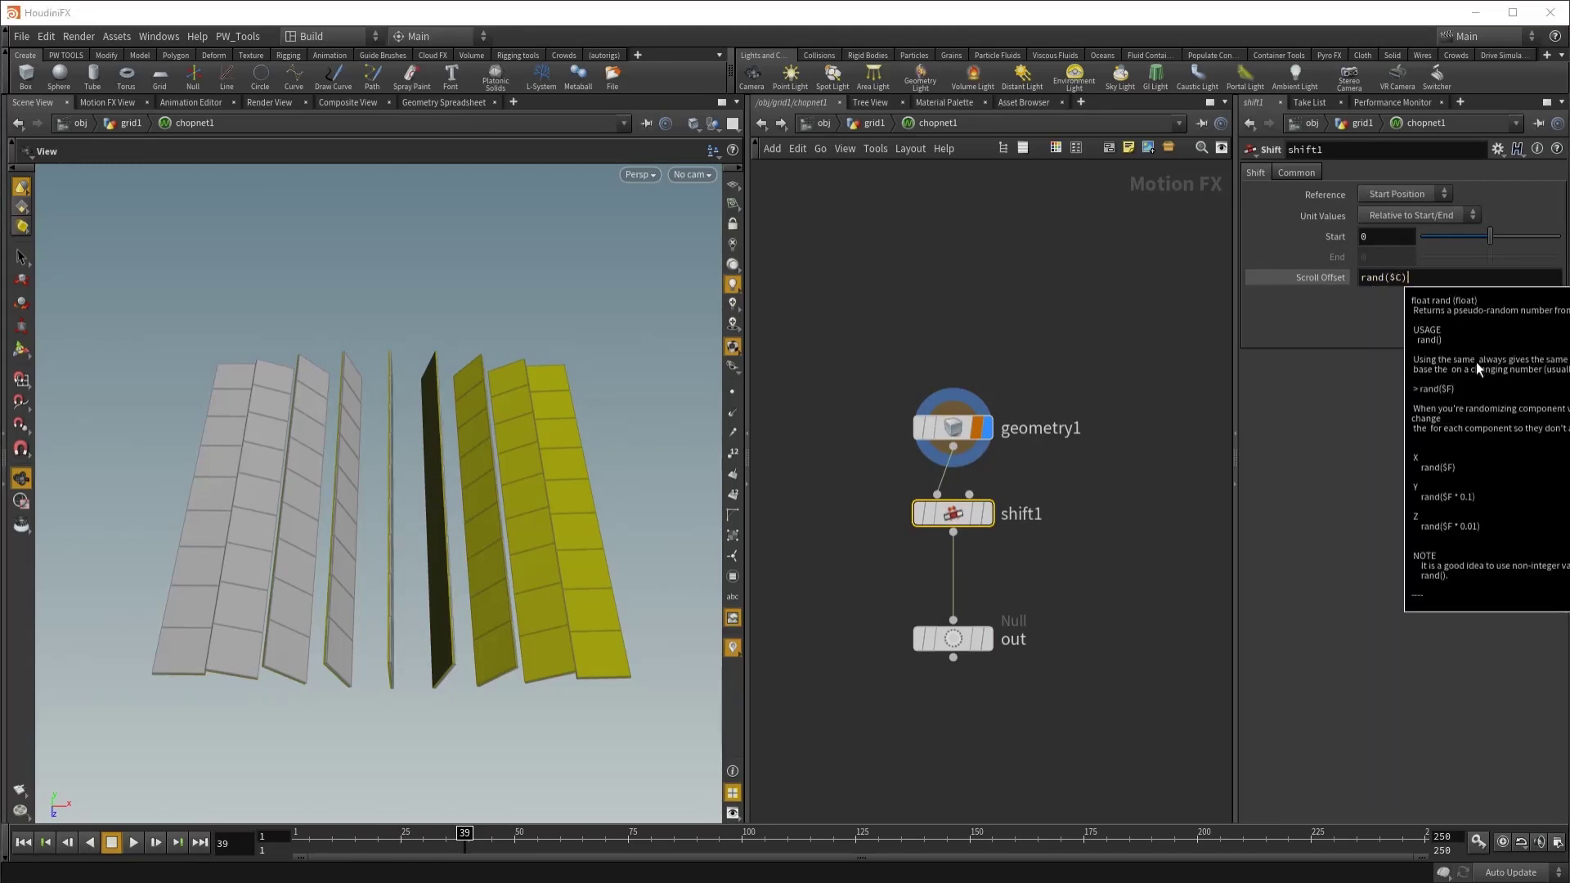
{"action": "key", "text": "Return"}
Step: Scrub to frame 46 to see the tiles flipping at scattered times
{"action": "mouse_move", "coordinate": [508, 842]}
{"action": "left_mouse_down"}
{"action": "mouse_move", "coordinate": [523, 845]}
{"action": "mouse_move", "coordinate": [297, 832]}
{"action": "left_mouse_up"}
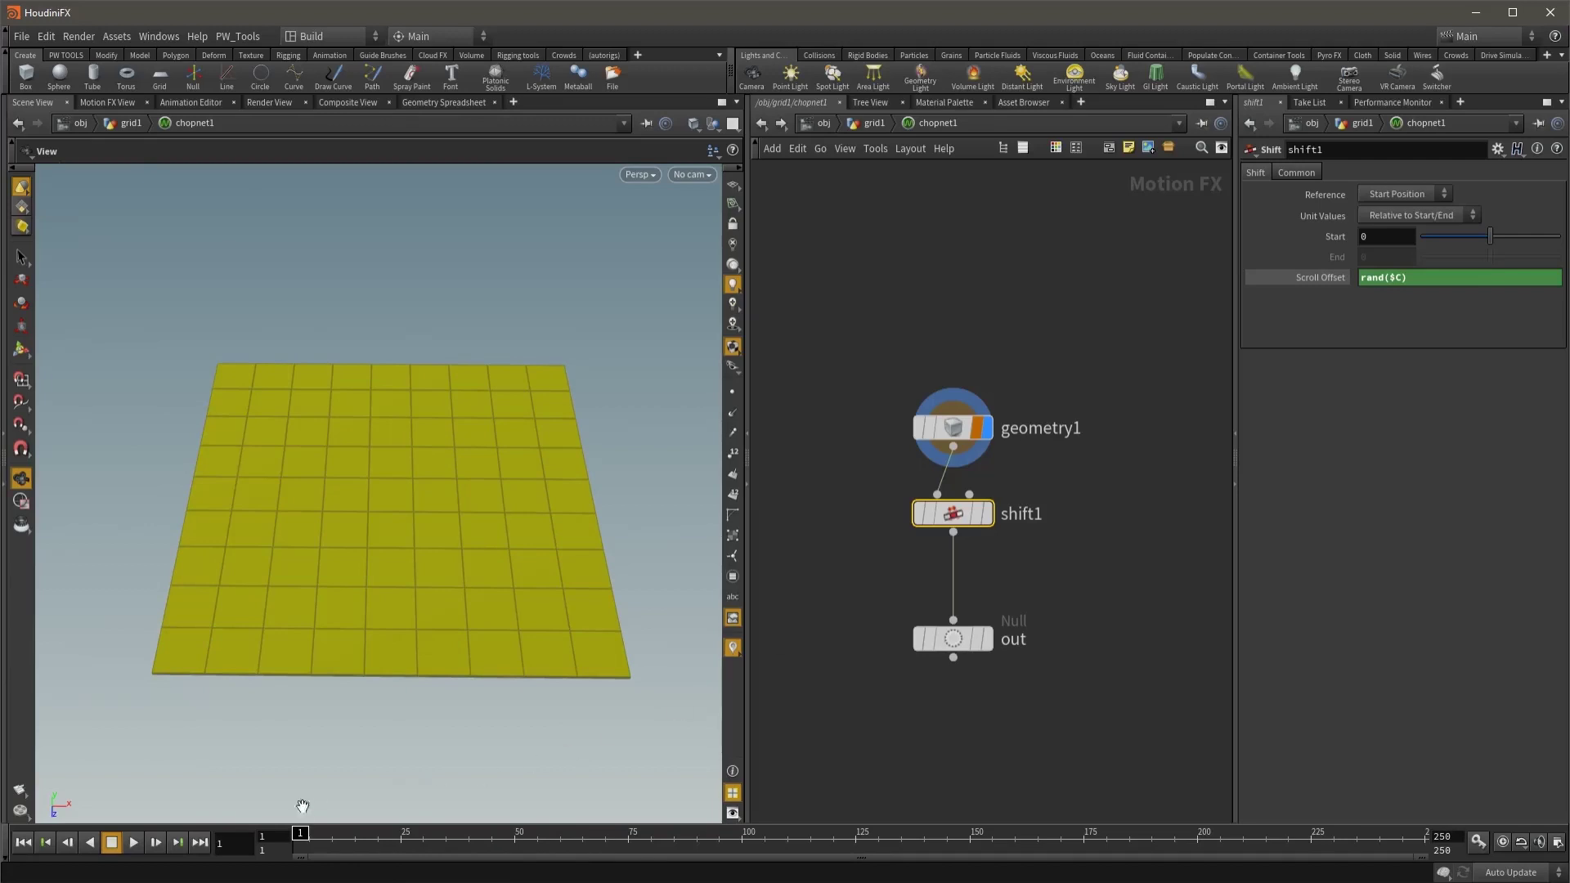
{"action": "left_click_drag", "start_coordinate": [303, 834], "coordinate": [512, 841]}
{"action": "left_click", "coordinate": [1496, 149]}
Step: Add a Float parameter rand, labelled Random, with a 0 to 1 range to shift1
{"action": "left_click", "coordinate": [1529, 168]}
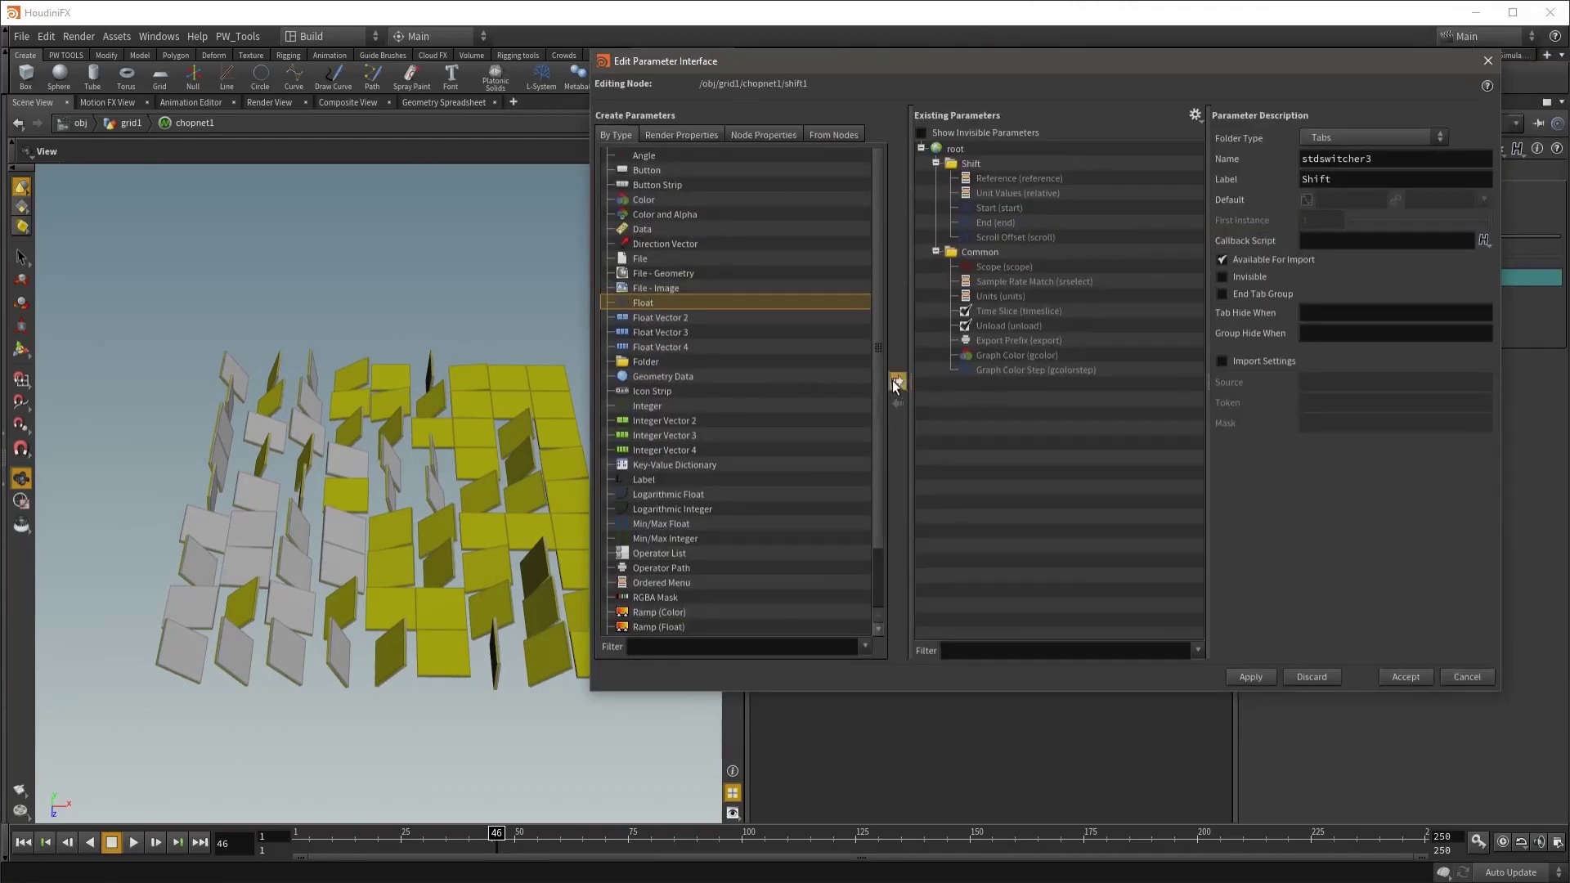
{"action": "left_click", "coordinate": [897, 381]}
{"action": "type", "text": "Random"}
{"action": "double_click", "coordinate": [1338, 159]}
{"action": "type", "text": "rand"}
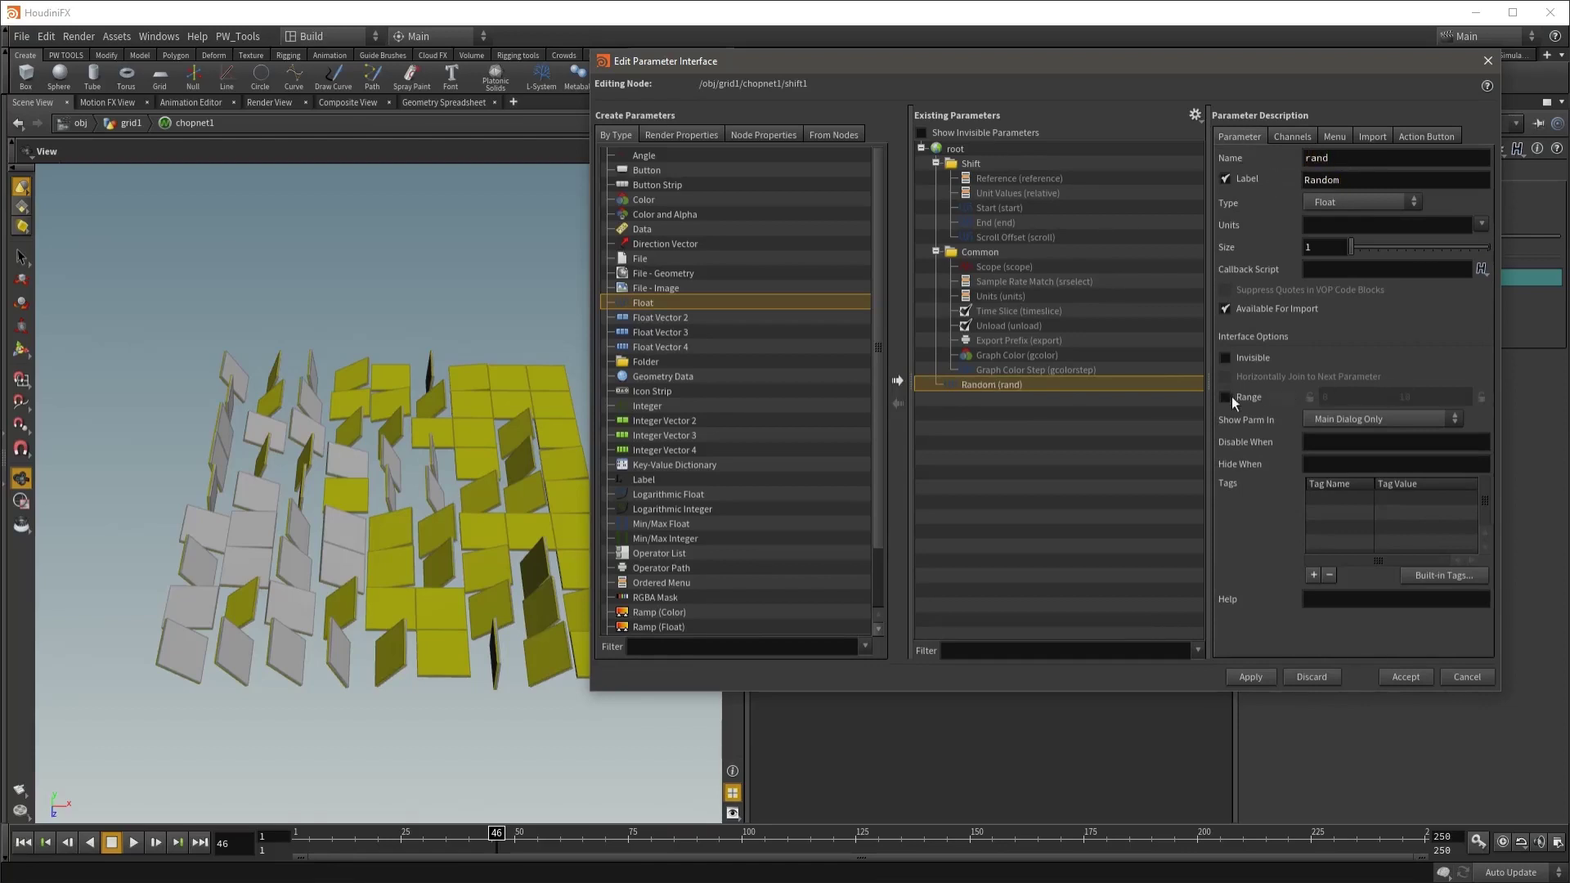
{"action": "left_click", "coordinate": [1226, 396]}
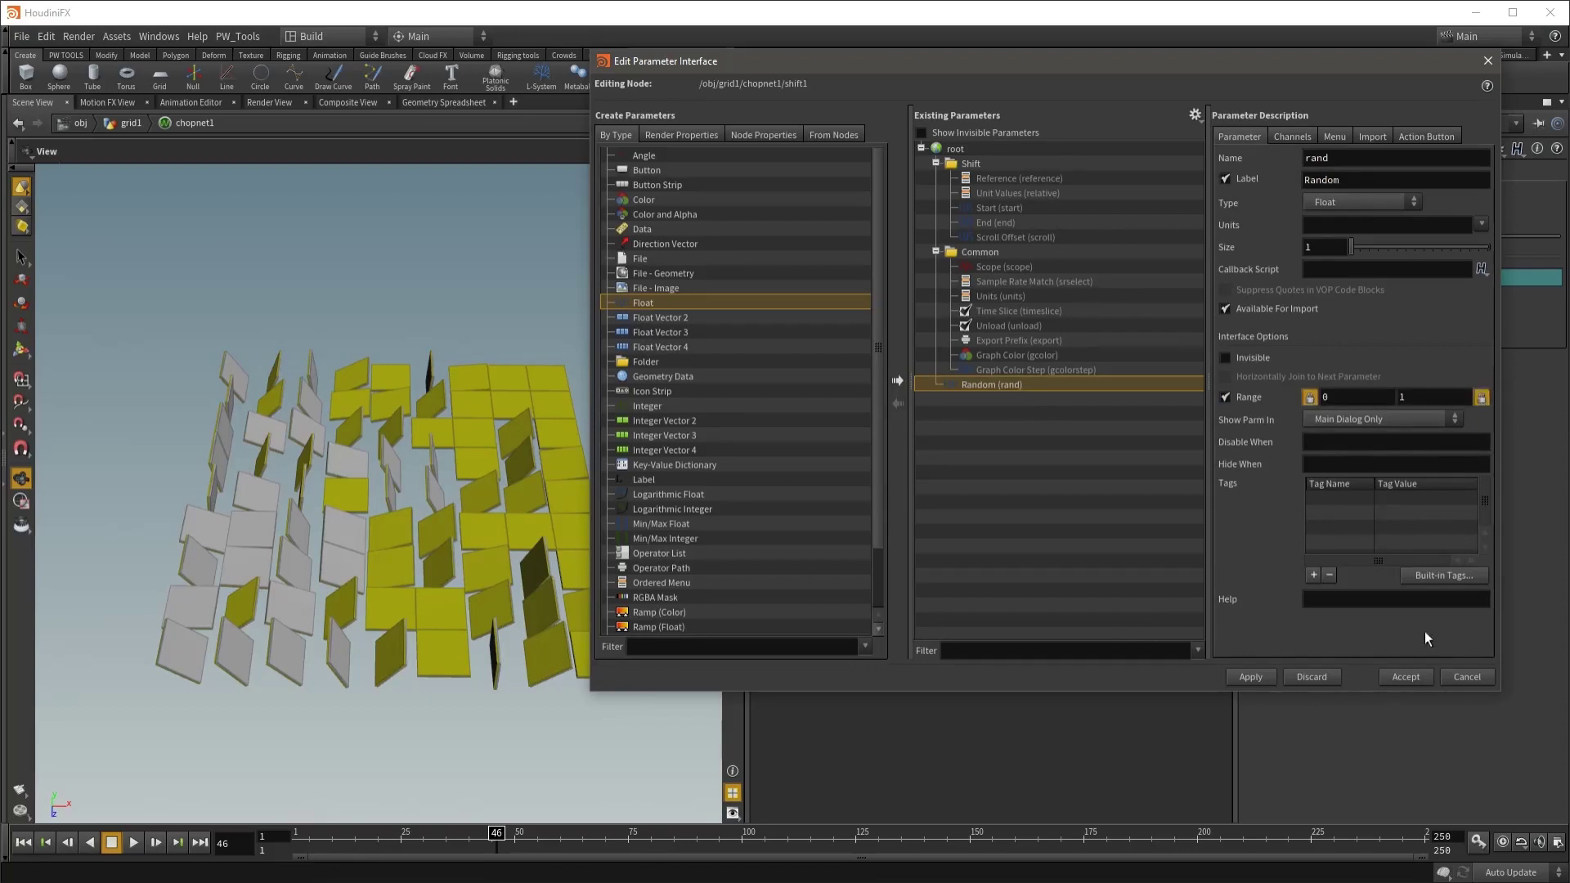
{"action": "left_click", "coordinate": [1404, 676]}
Step: Multiply shift1's Scroll Offset by a relative reference to Random, giving rand($C)*ch("rand")
{"action": "right_click", "coordinate": [1380, 356]}
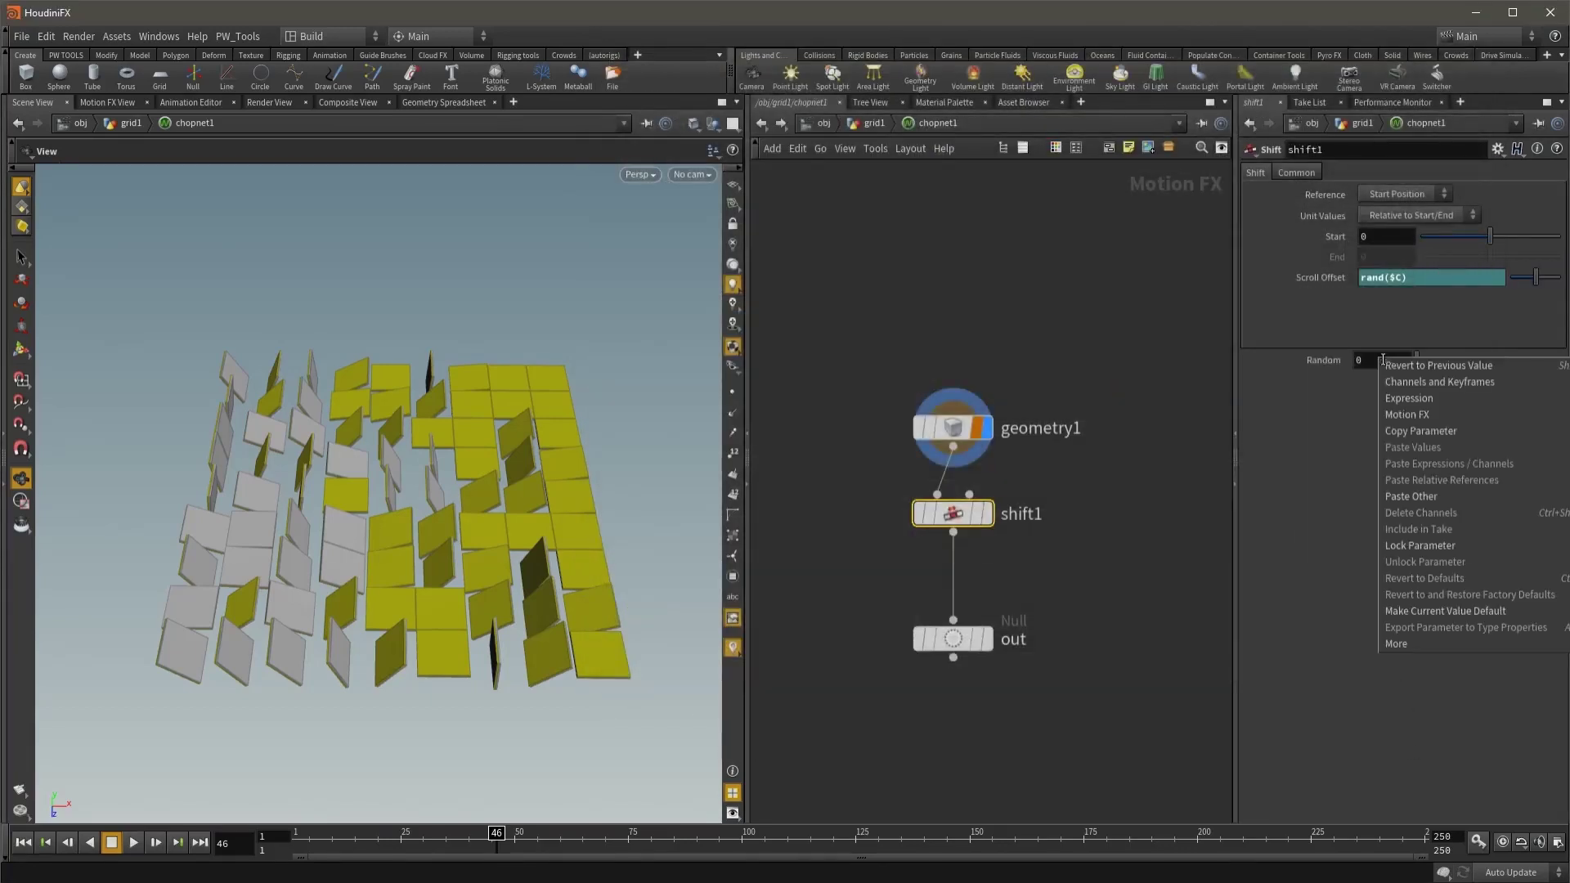
{"action": "left_click", "coordinate": [1427, 425]}
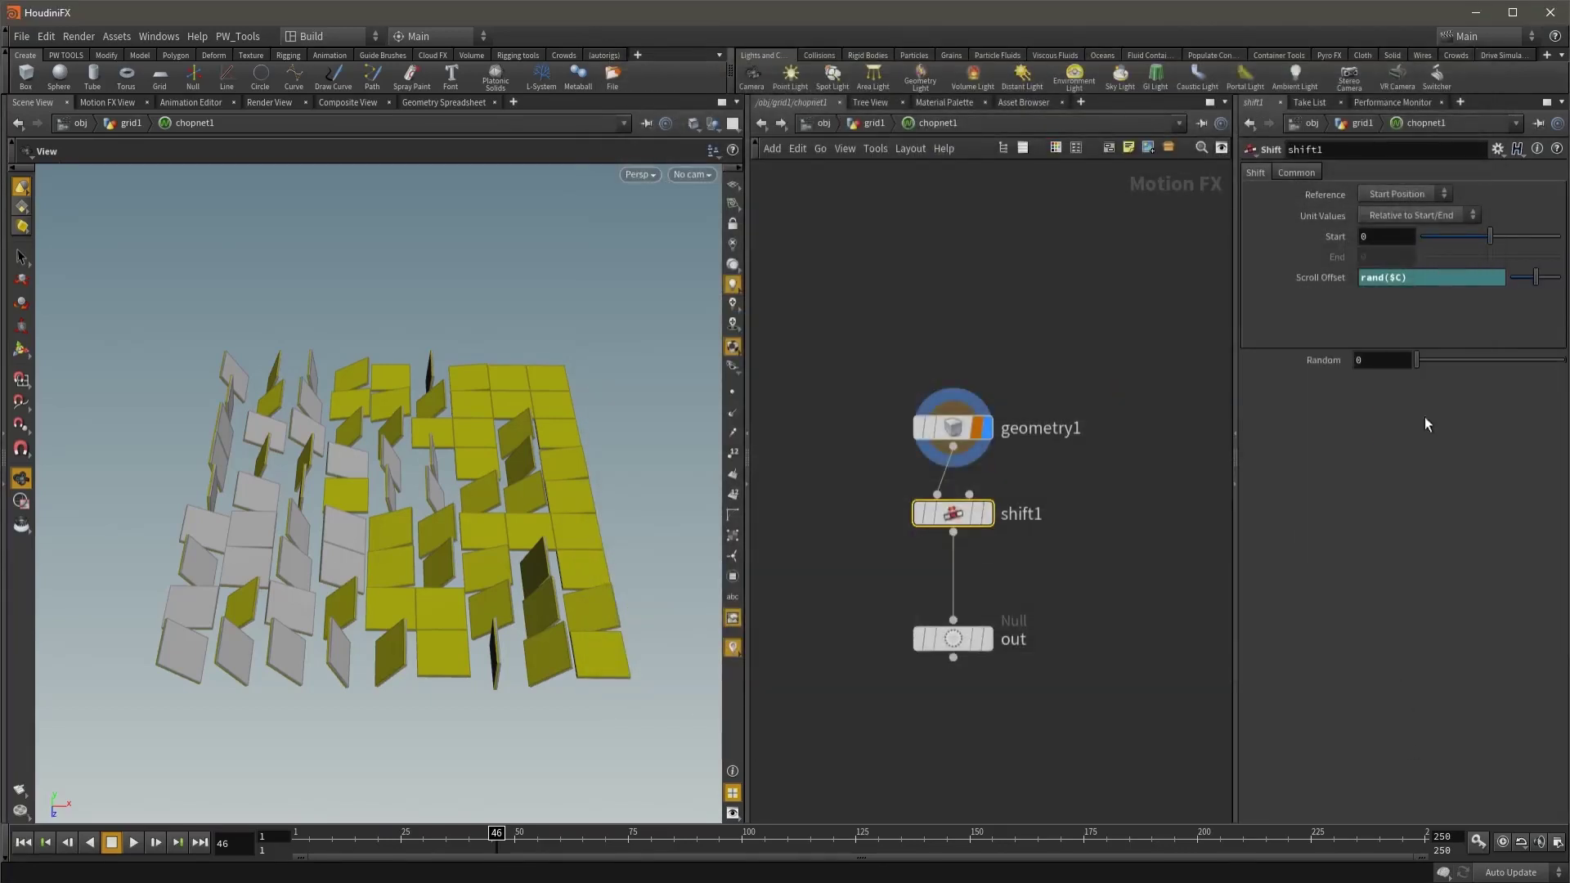
{"action": "right_click", "coordinate": [1427, 279]}
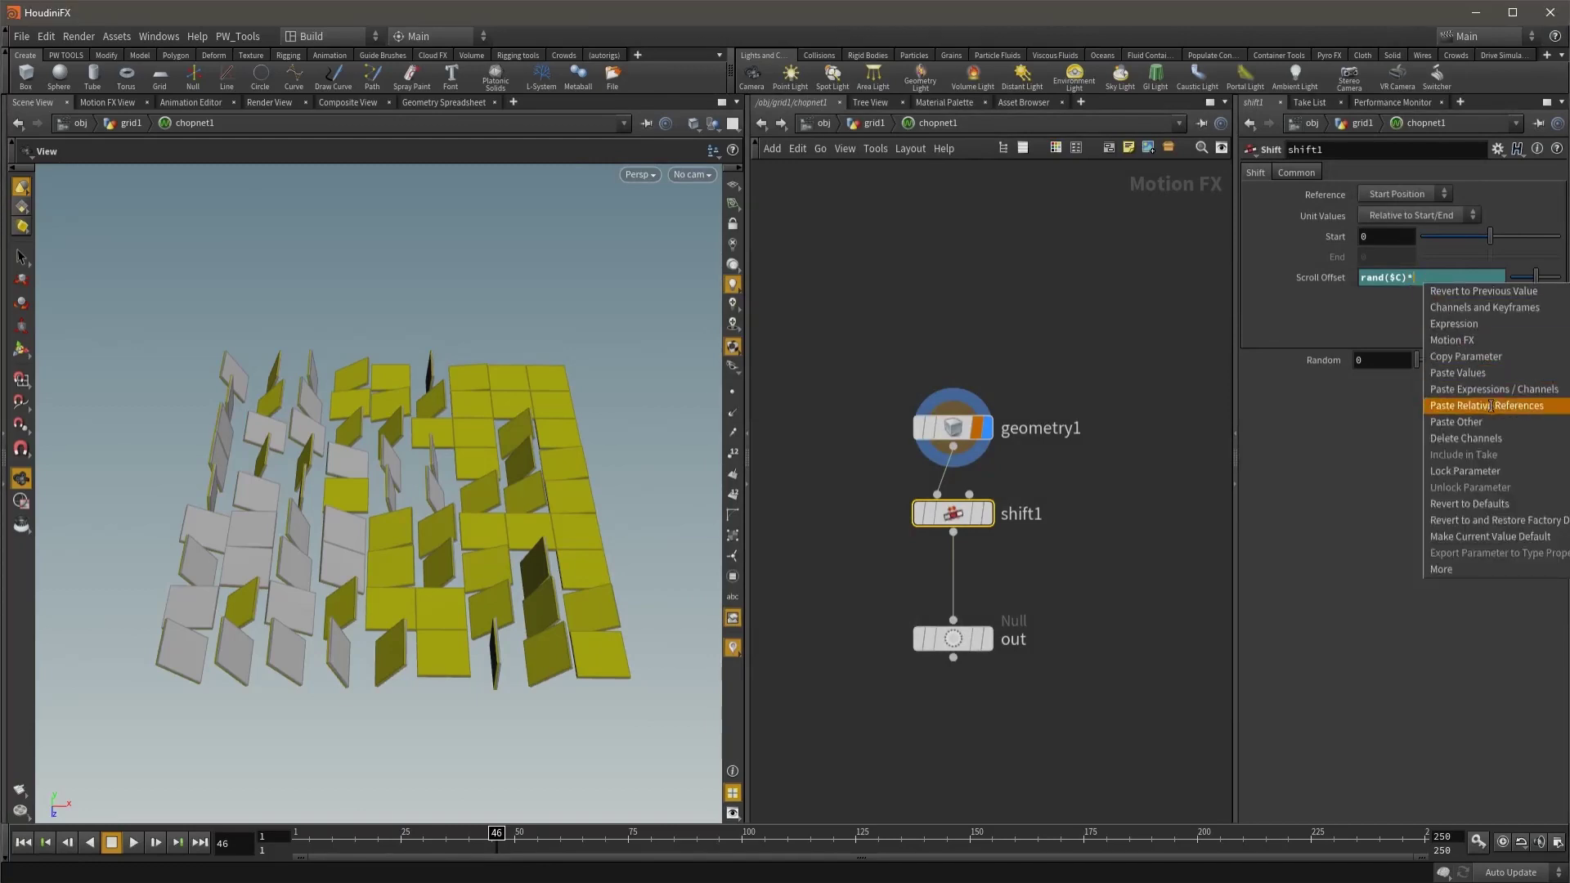
{"action": "left_click", "coordinate": [1439, 403]}
{"action": "left_click_drag", "start_coordinate": [561, 831], "coordinate": [462, 849]}
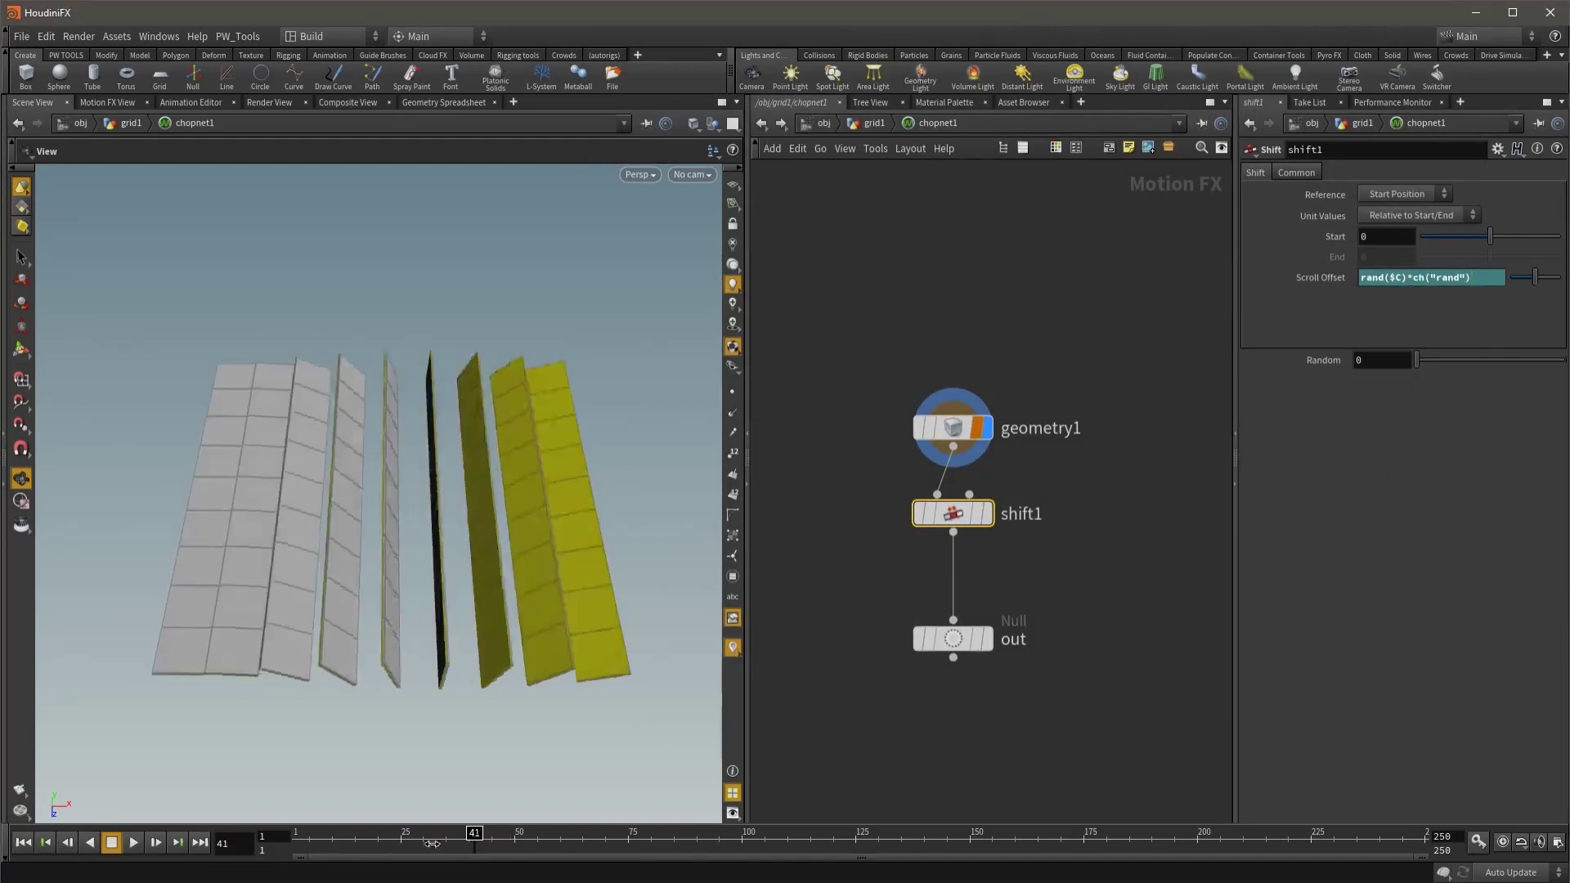
Step: Raise Random to 0.15 and scrub back to check the slightly staggered flips
{"action": "left_click_drag", "start_coordinate": [1417, 359], "coordinate": [1437, 360]}
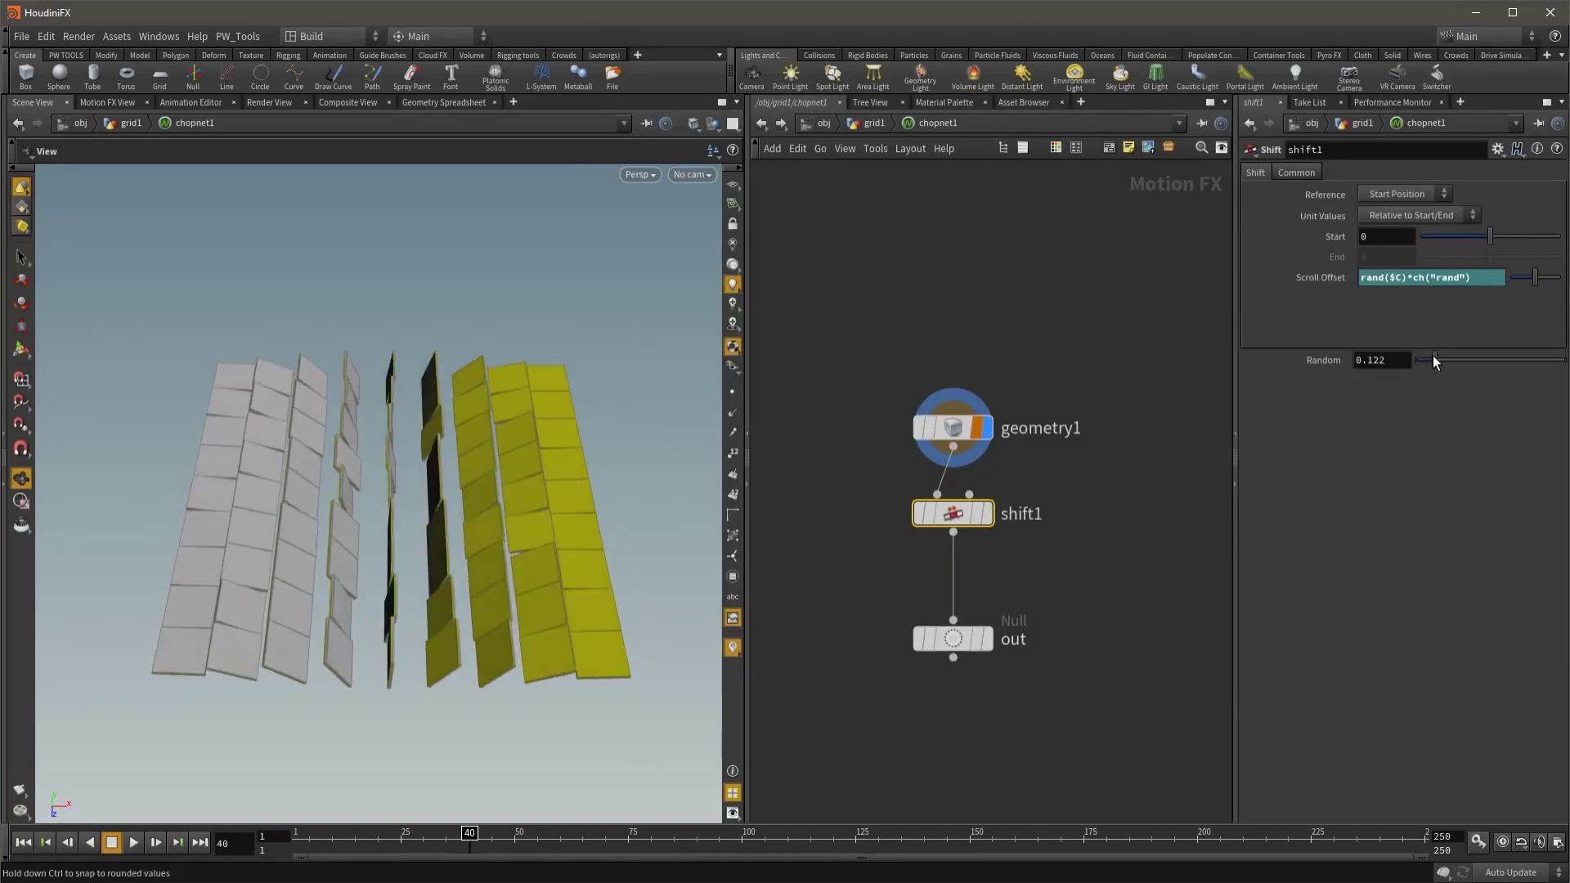
{"action": "left_click_drag", "start_coordinate": [1436, 360], "coordinate": [1439, 360]}
{"action": "mouse_move", "coordinate": [474, 846]}
{"action": "left_mouse_down"}
{"action": "mouse_move", "coordinate": [352, 802]}
{"action": "mouse_move", "coordinate": [518, 802]}
{"action": "mouse_move", "coordinate": [296, 808]}
{"action": "left_mouse_up"}
{"action": "scroll", "coordinate": [987, 571], "scroll_direction": "up", "scroll_amount": 3}
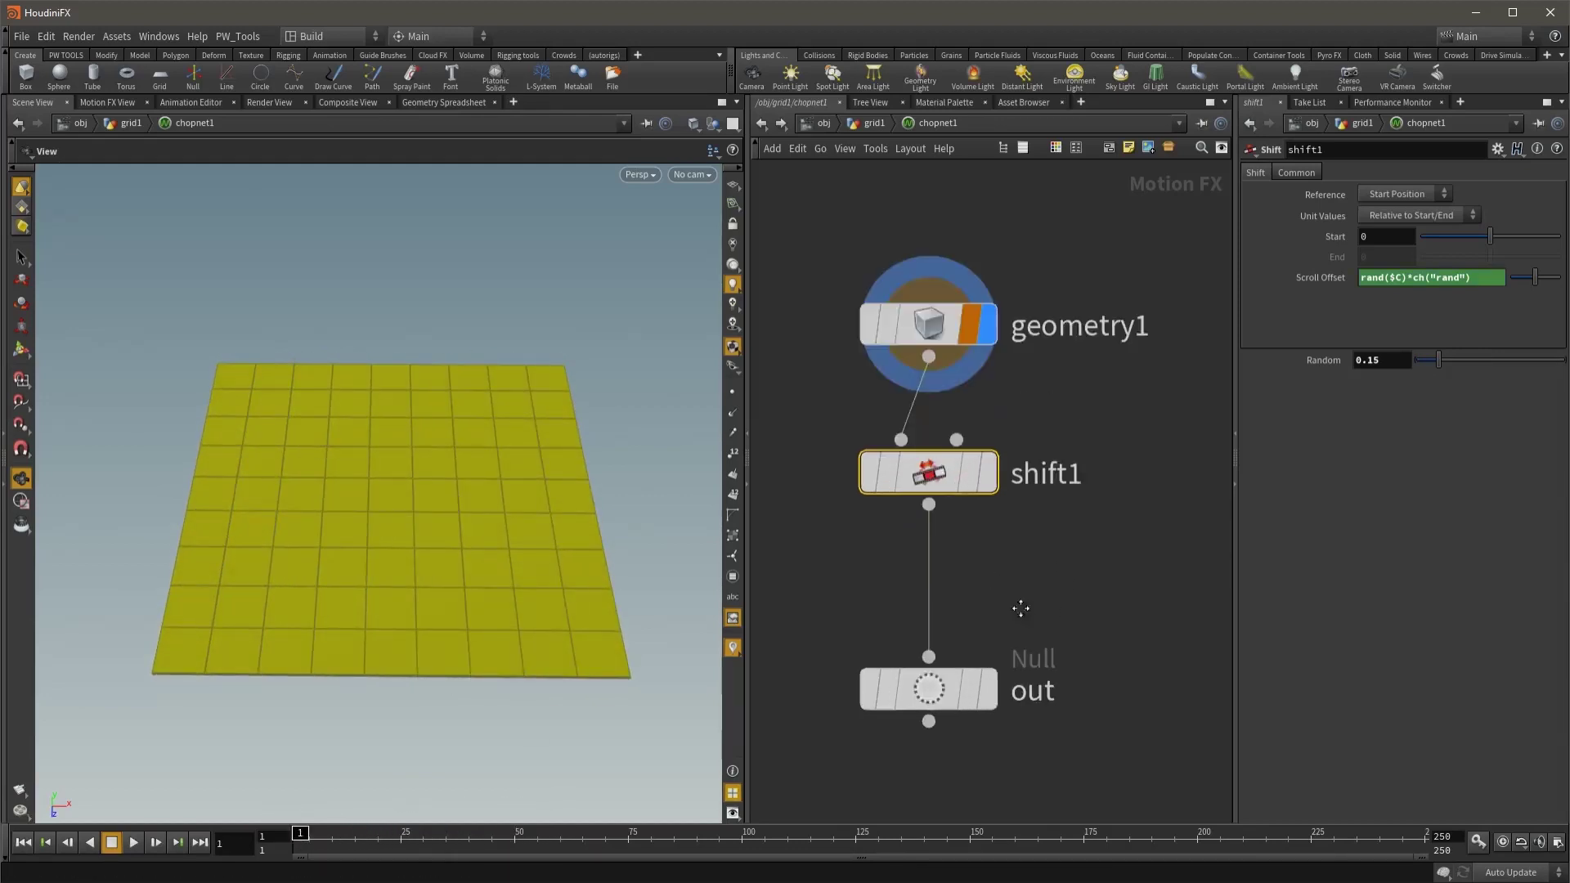
Step: Insert a Spring CHOP (spring1) on the wire between shift1 and out
{"action": "middle_click_drag", "start_coordinate": [1020, 608], "coordinate": [1065, 554]}
{"action": "key", "text": "Tab"}
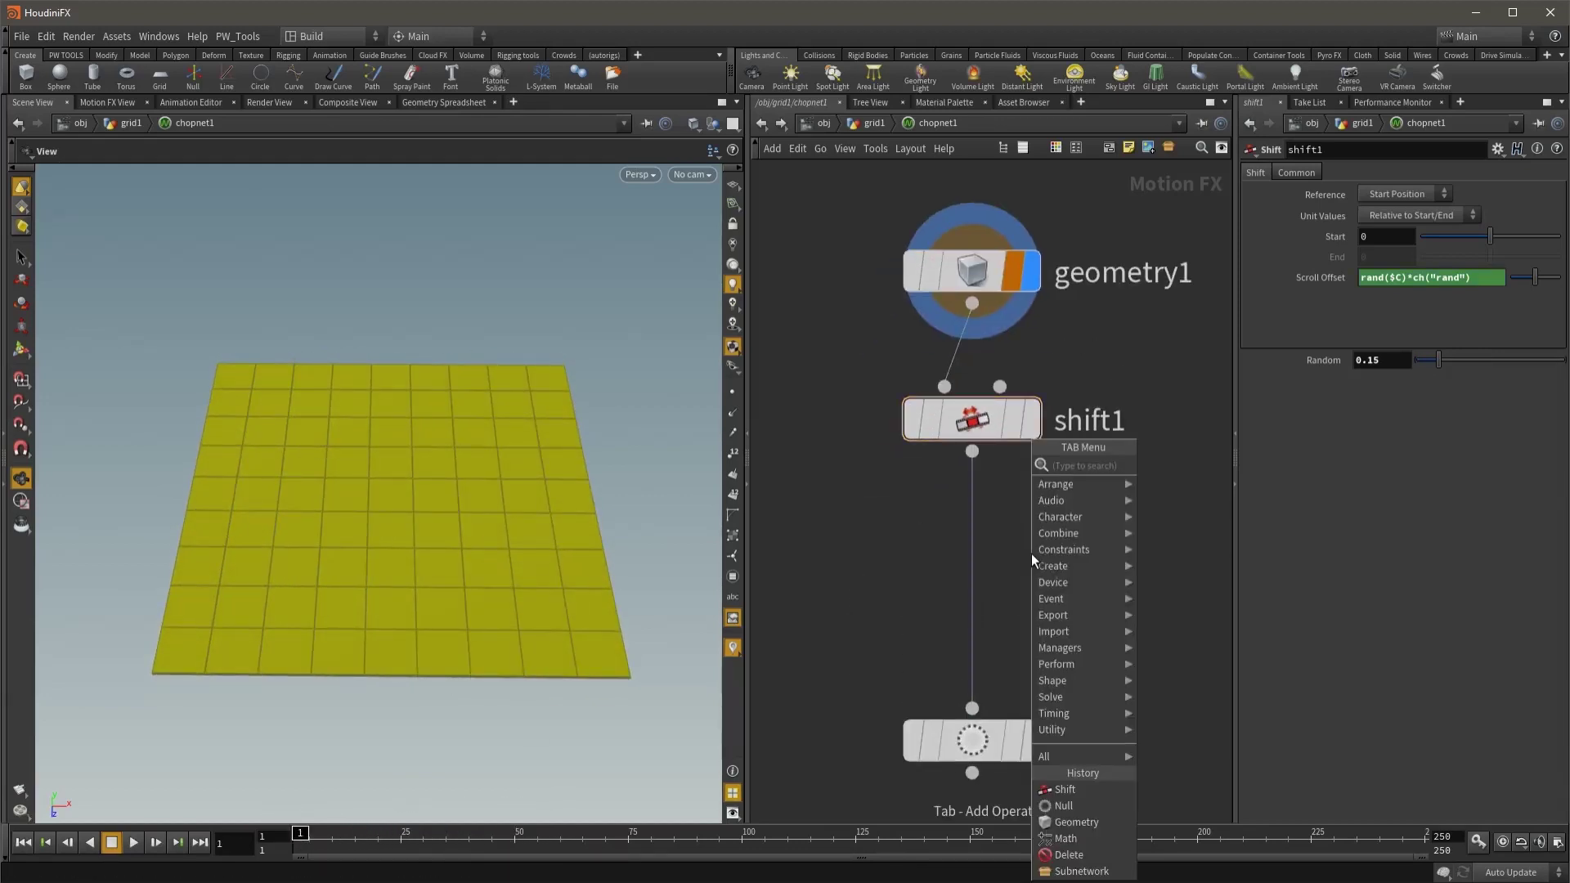
{"action": "type", "text": "sp"}
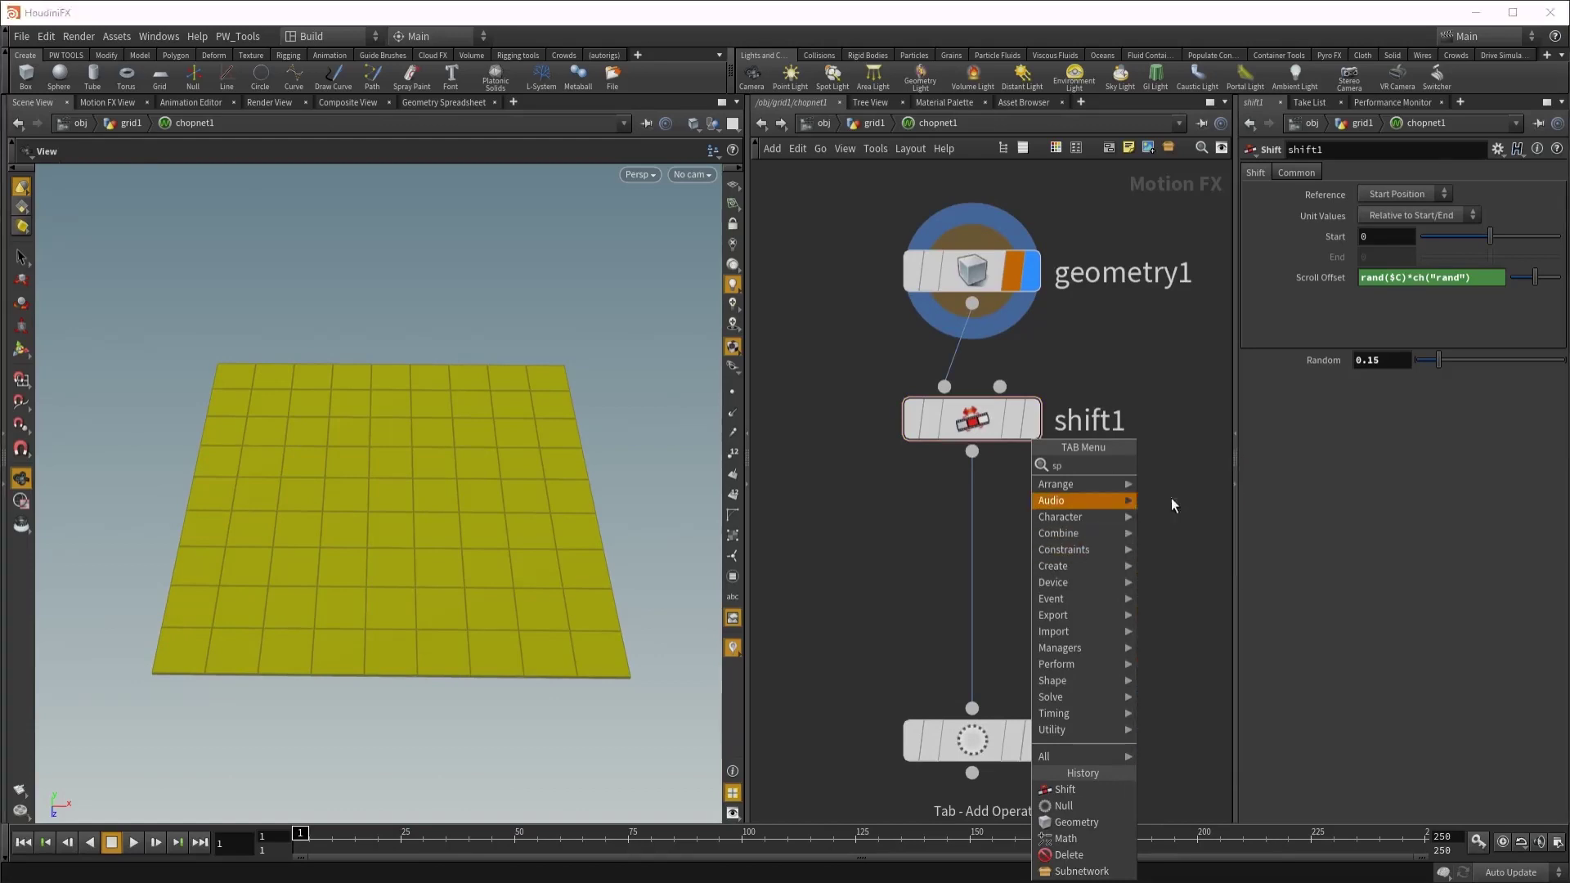
{"action": "key", "text": "Return"}
{"action": "left_click", "coordinate": [979, 559]}
{"action": "mouse_move", "coordinate": [980, 560]}
{"action": "left_mouse_down"}
{"action": "mouse_move", "coordinate": [999, 581]}
{"action": "mouse_move", "coordinate": [983, 573]}
{"action": "left_mouse_up"}
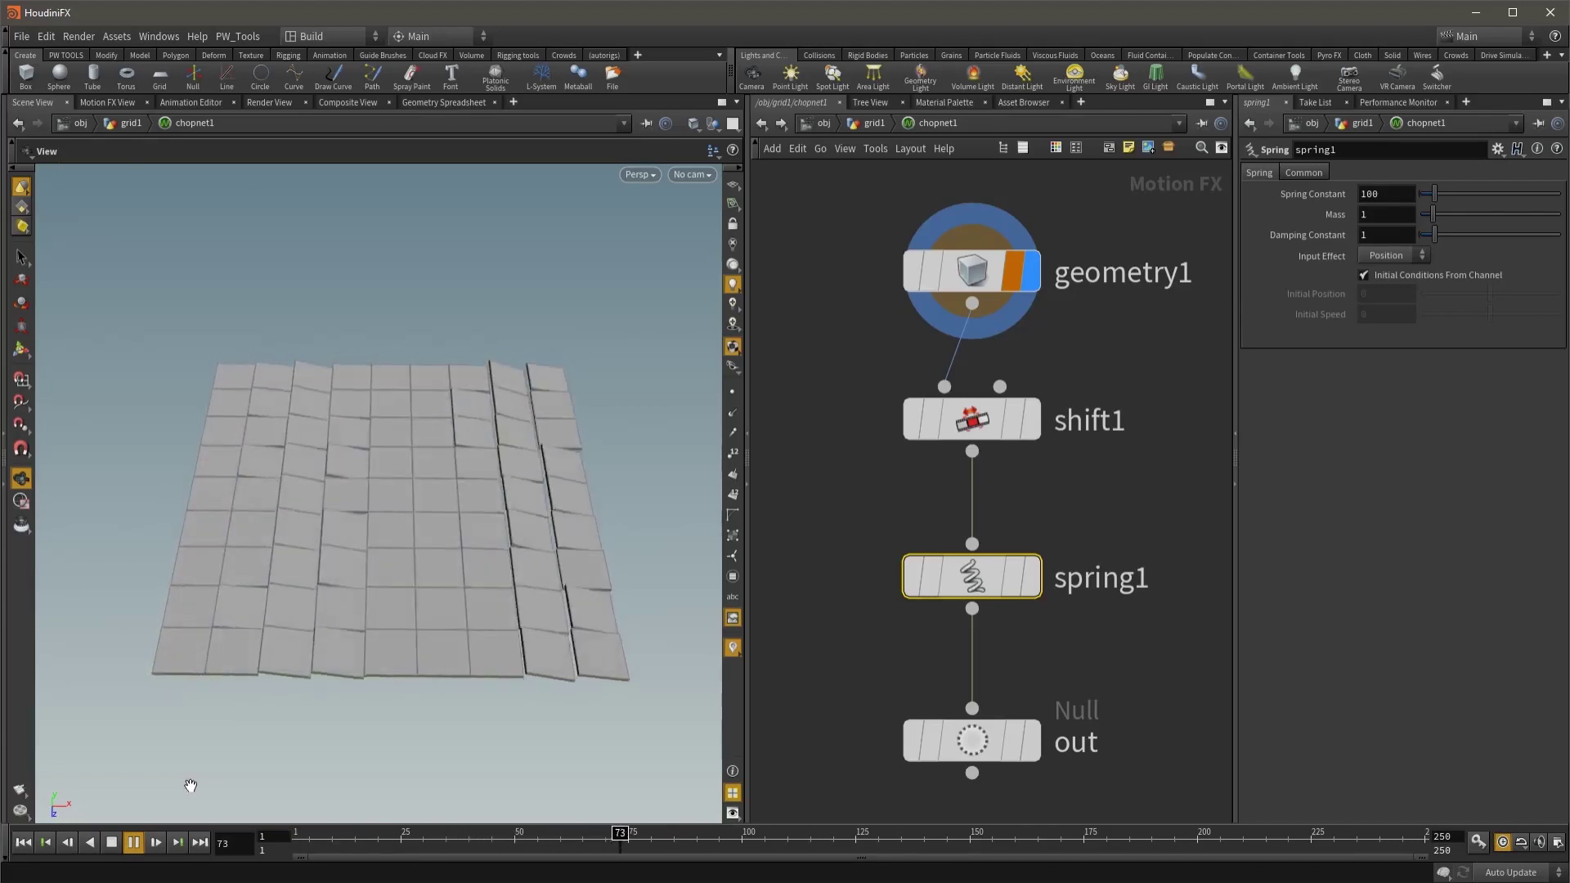
Step: Stop playback at frame 34 and show the channel curves in Motion FX View
{"action": "left_click", "coordinate": [955, 833]}
{"action": "left_click_drag", "start_coordinate": [1068, 834], "coordinate": [443, 834]}
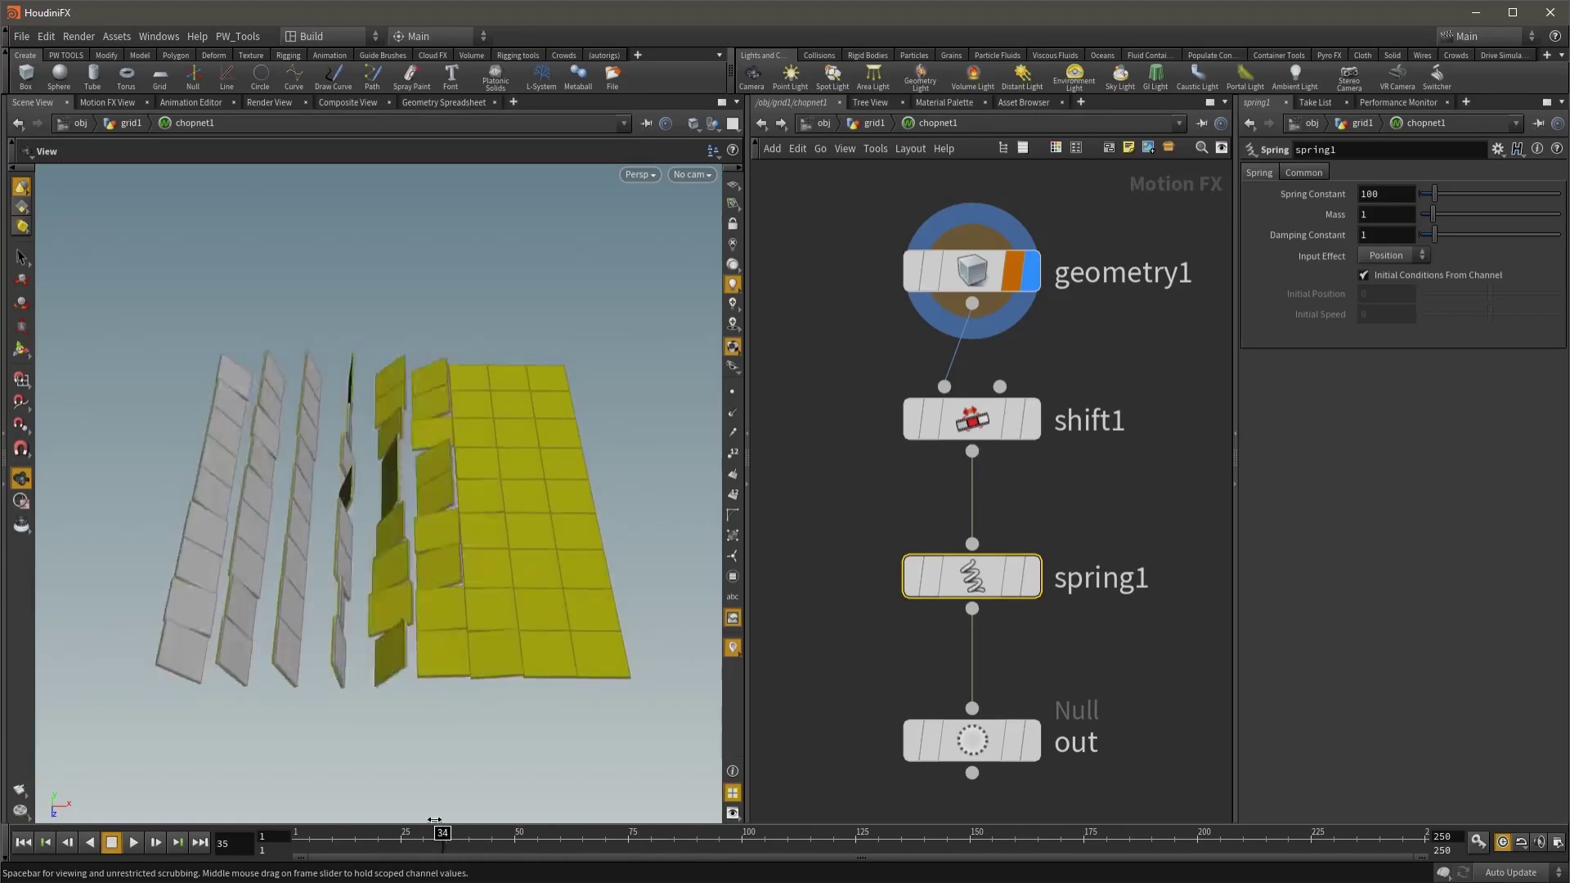
{"action": "left_click", "coordinate": [107, 102]}
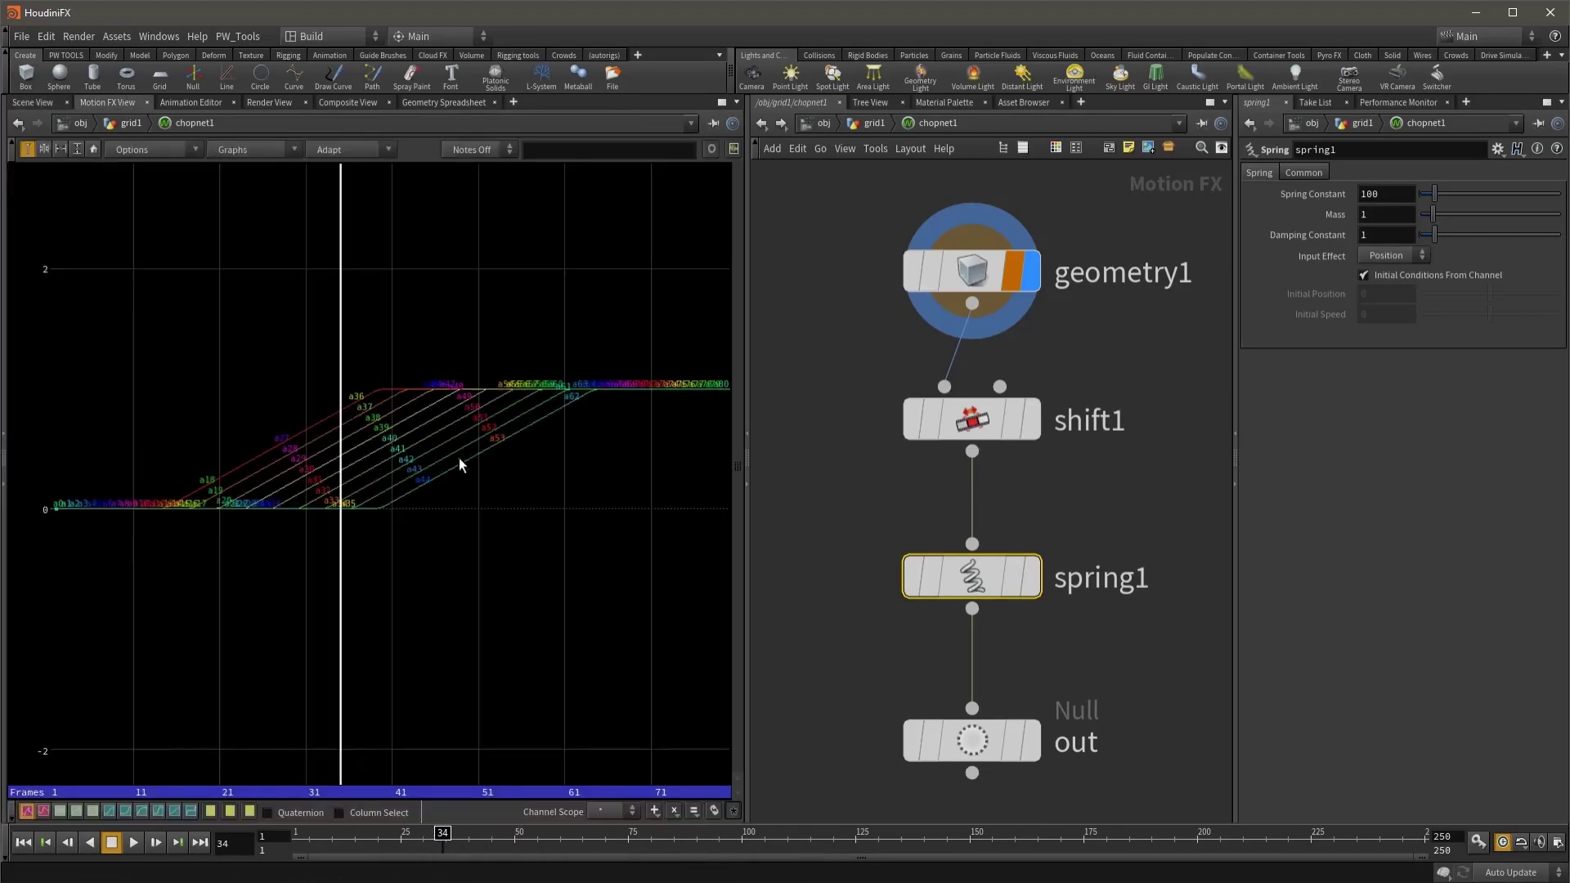
Step: Display spring1, shift1 and geometry1 channels; set Spring Constant 59, Mass 0.27, Damping 1.76
{"action": "left_click", "coordinate": [1030, 577]}
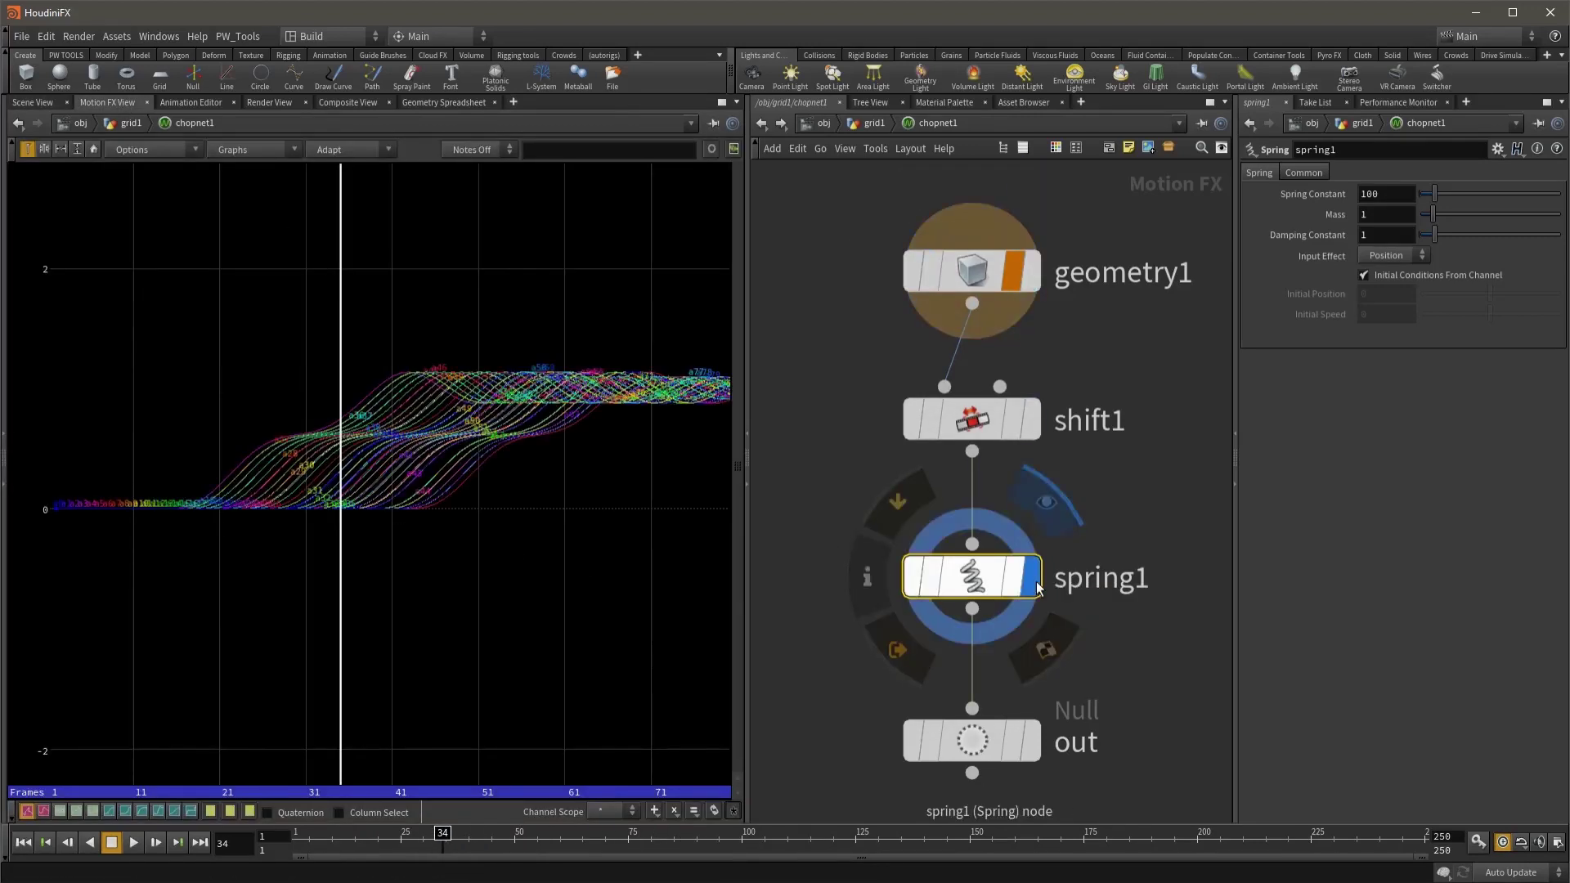
{"action": "left_click", "coordinate": [1032, 425]}
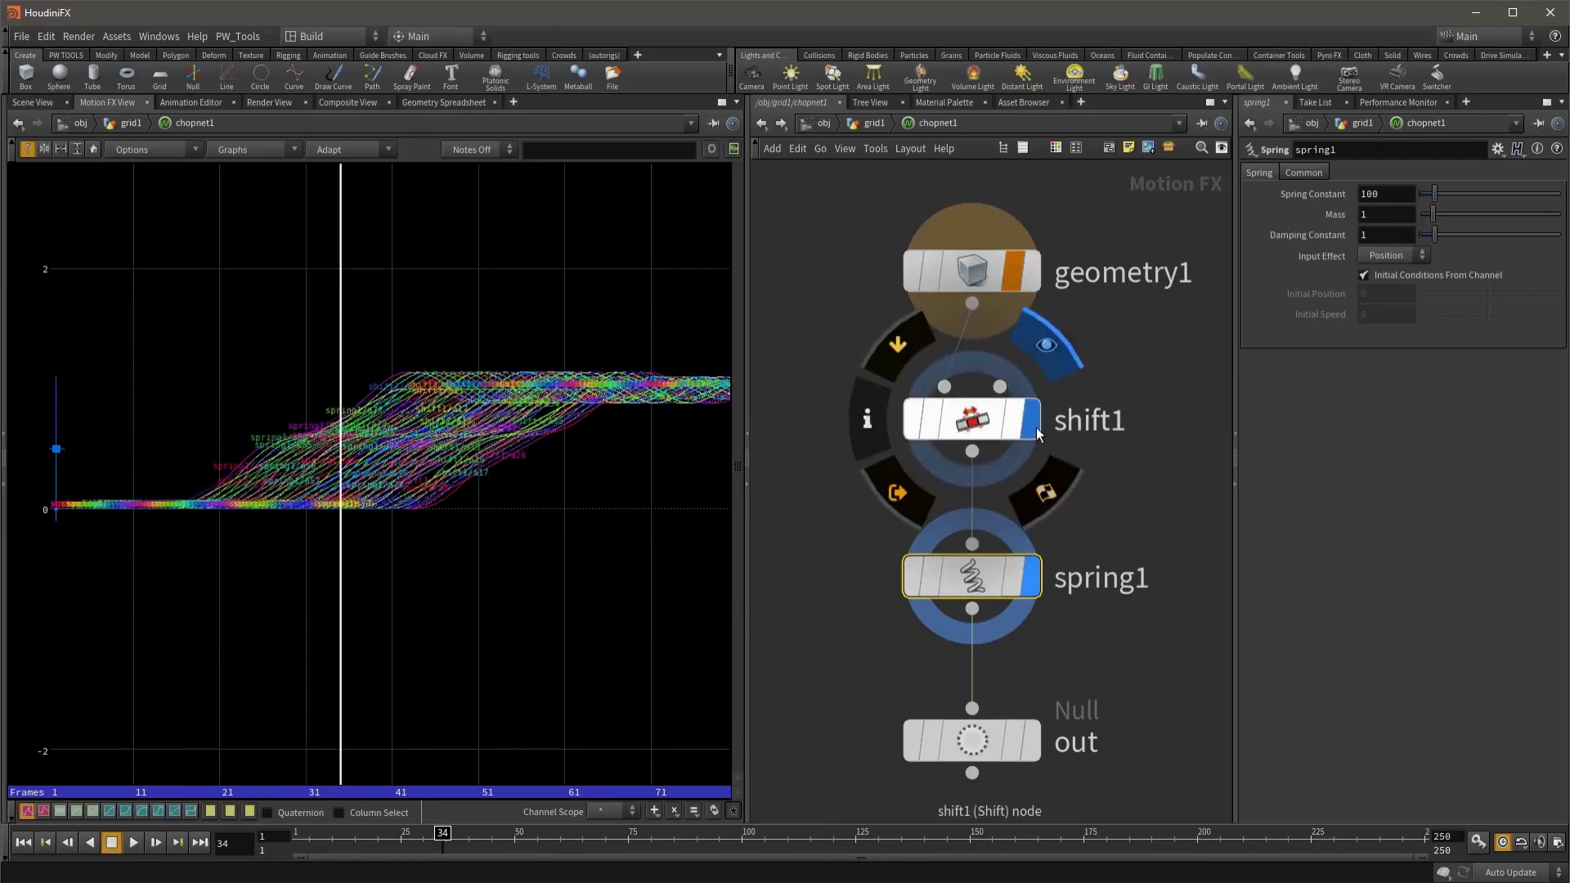
{"action": "left_click", "coordinate": [1032, 272]}
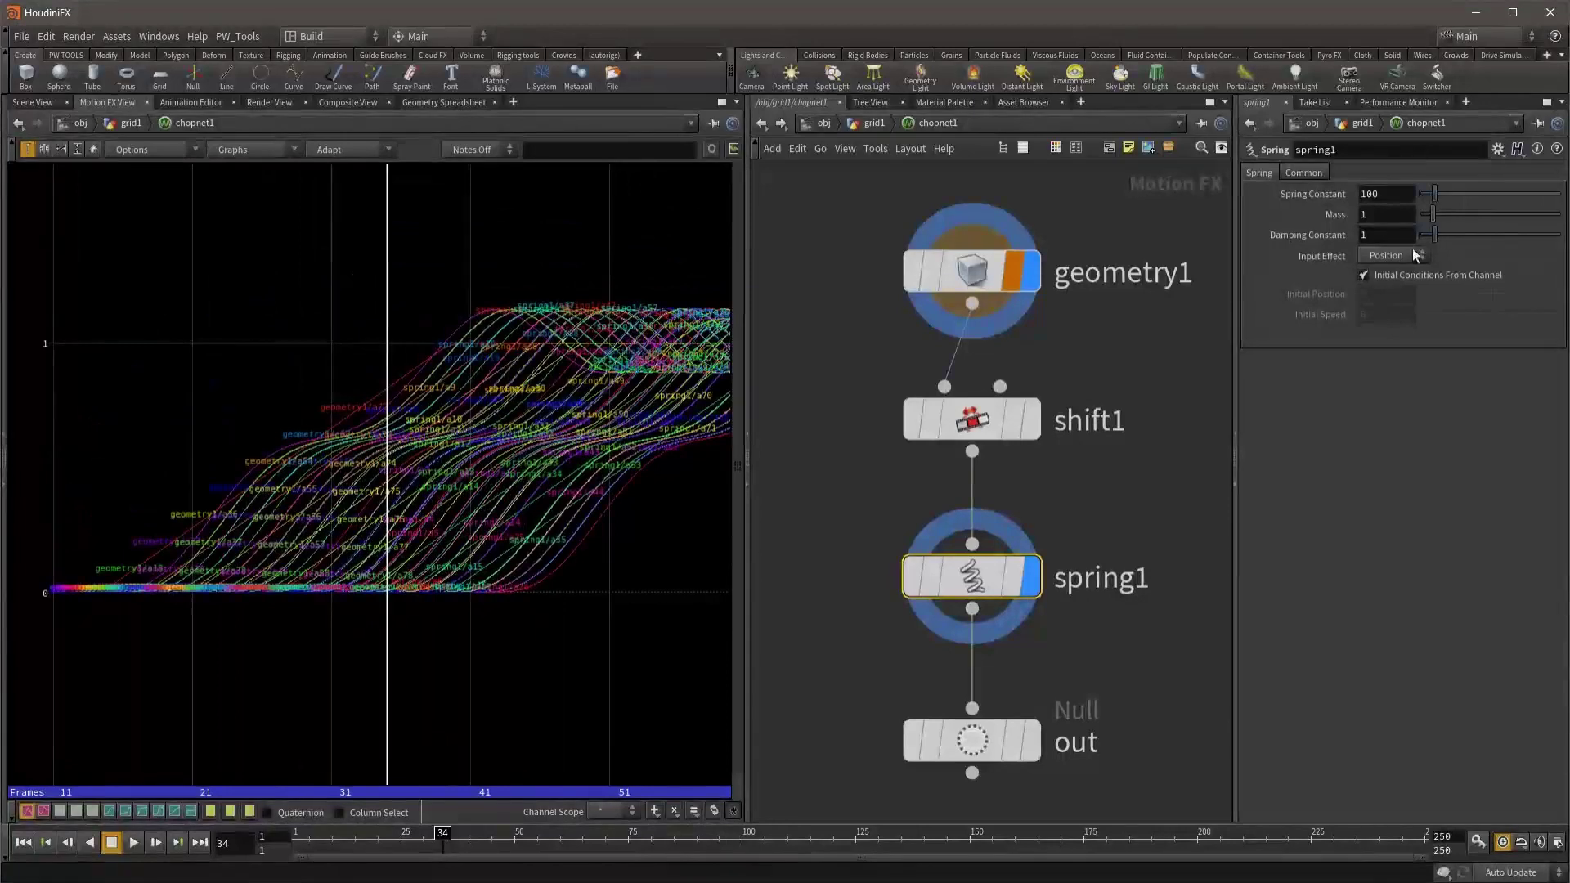
{"action": "mouse_move", "coordinate": [1428, 194]}
{"action": "left_mouse_down"}
{"action": "mouse_move", "coordinate": [1429, 230]}
{"action": "mouse_move", "coordinate": [1441, 210]}
{"action": "mouse_move", "coordinate": [1422, 216]}
{"action": "left_mouse_up"}
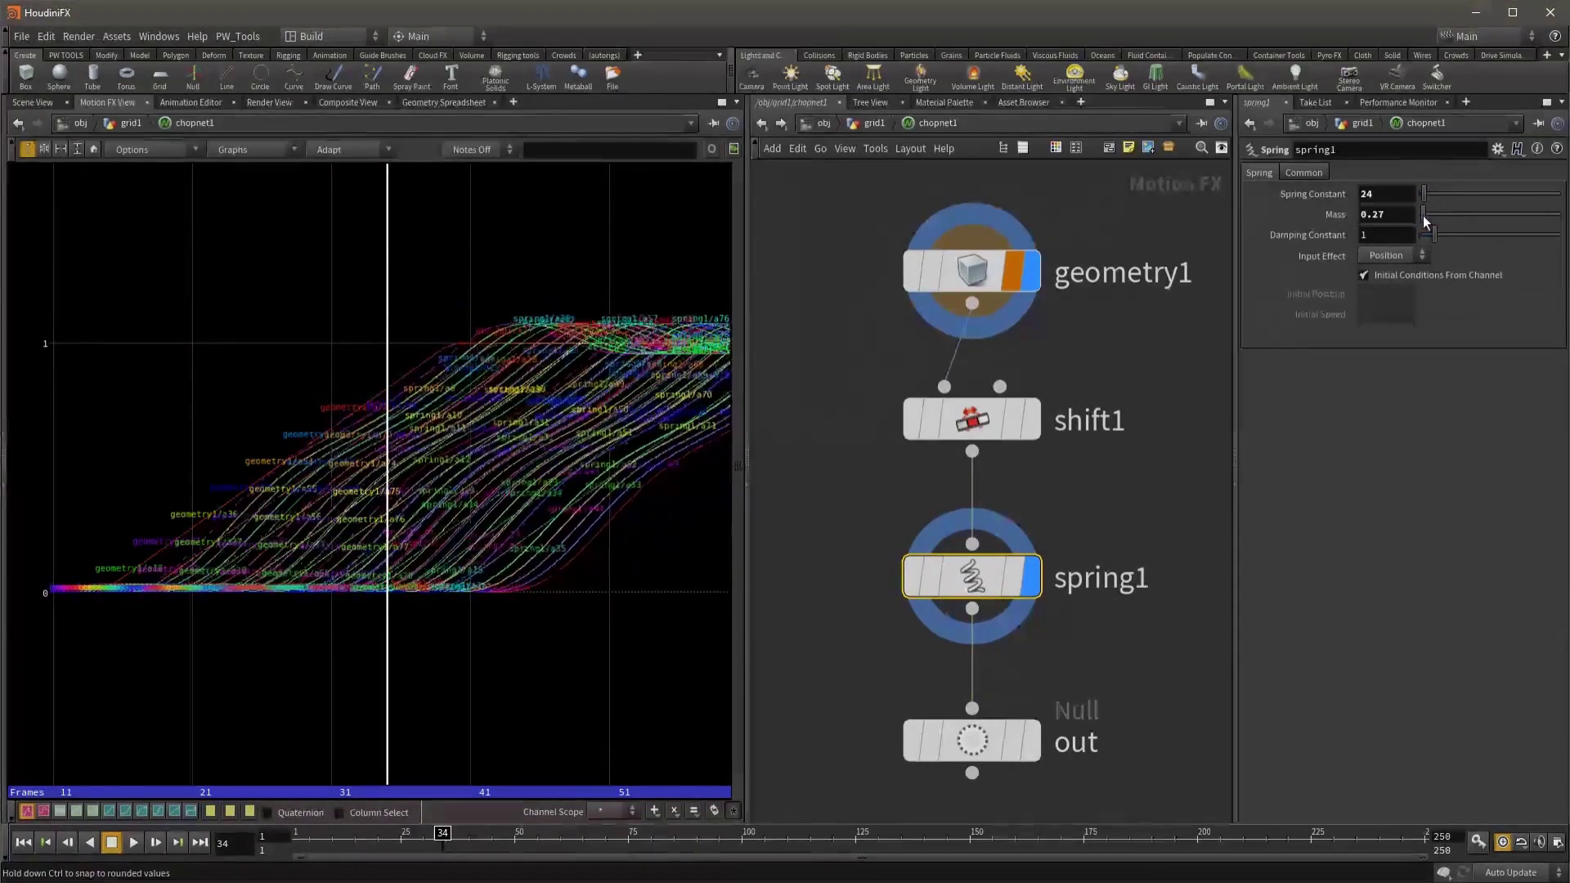
{"action": "left_click_drag", "start_coordinate": [1434, 236], "coordinate": [1428, 202]}
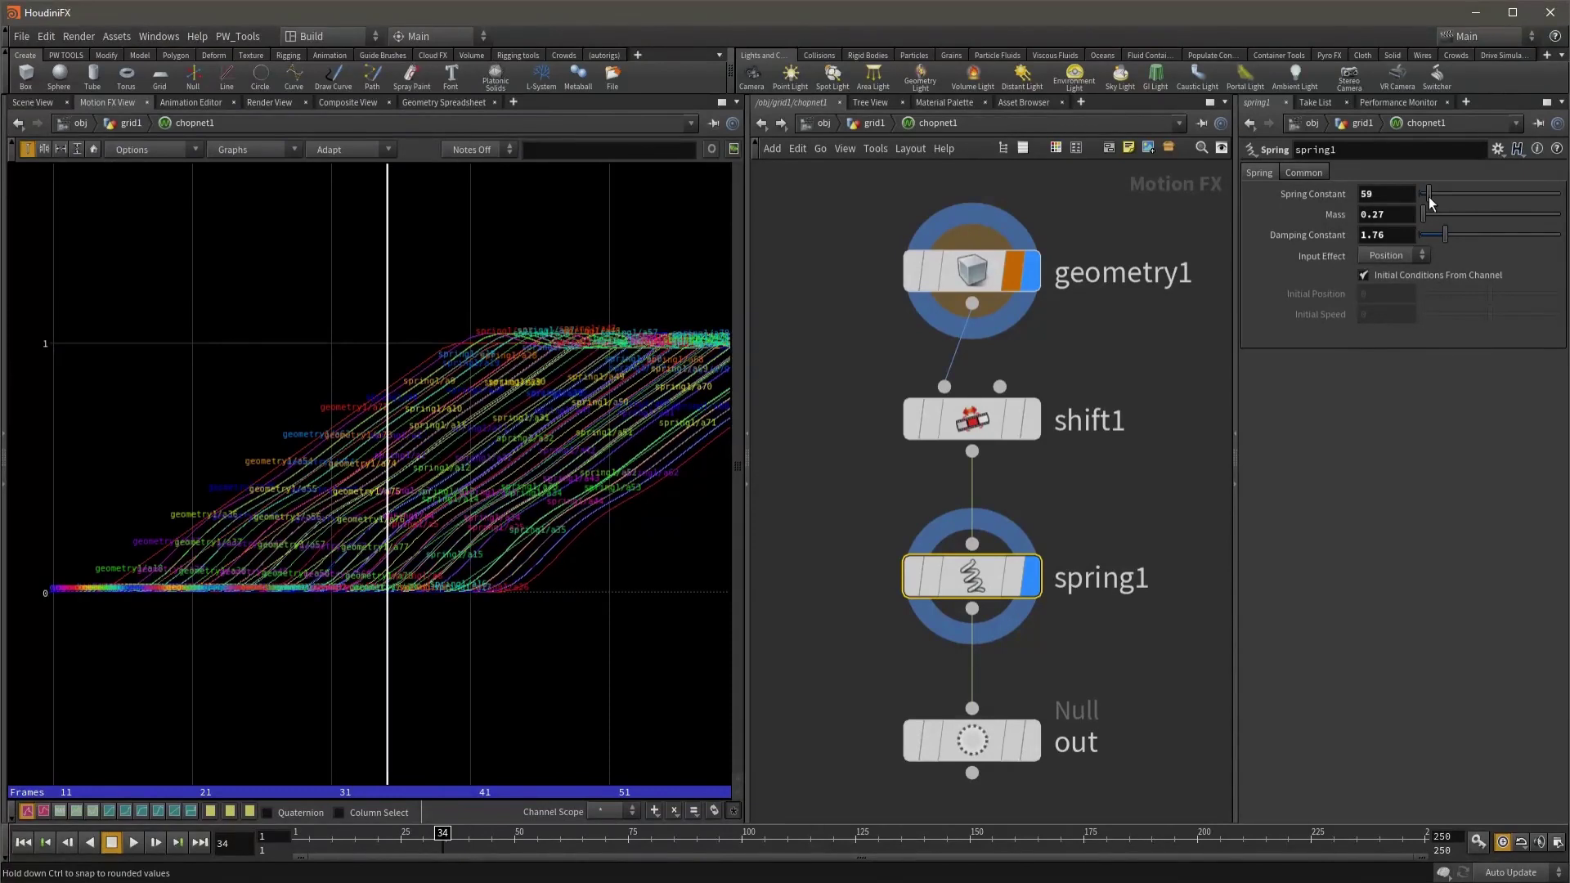
Step: Hide curve labels, then return to Scene View and scrub to watch tiles settle
{"action": "right_click", "coordinate": [532, 364]}
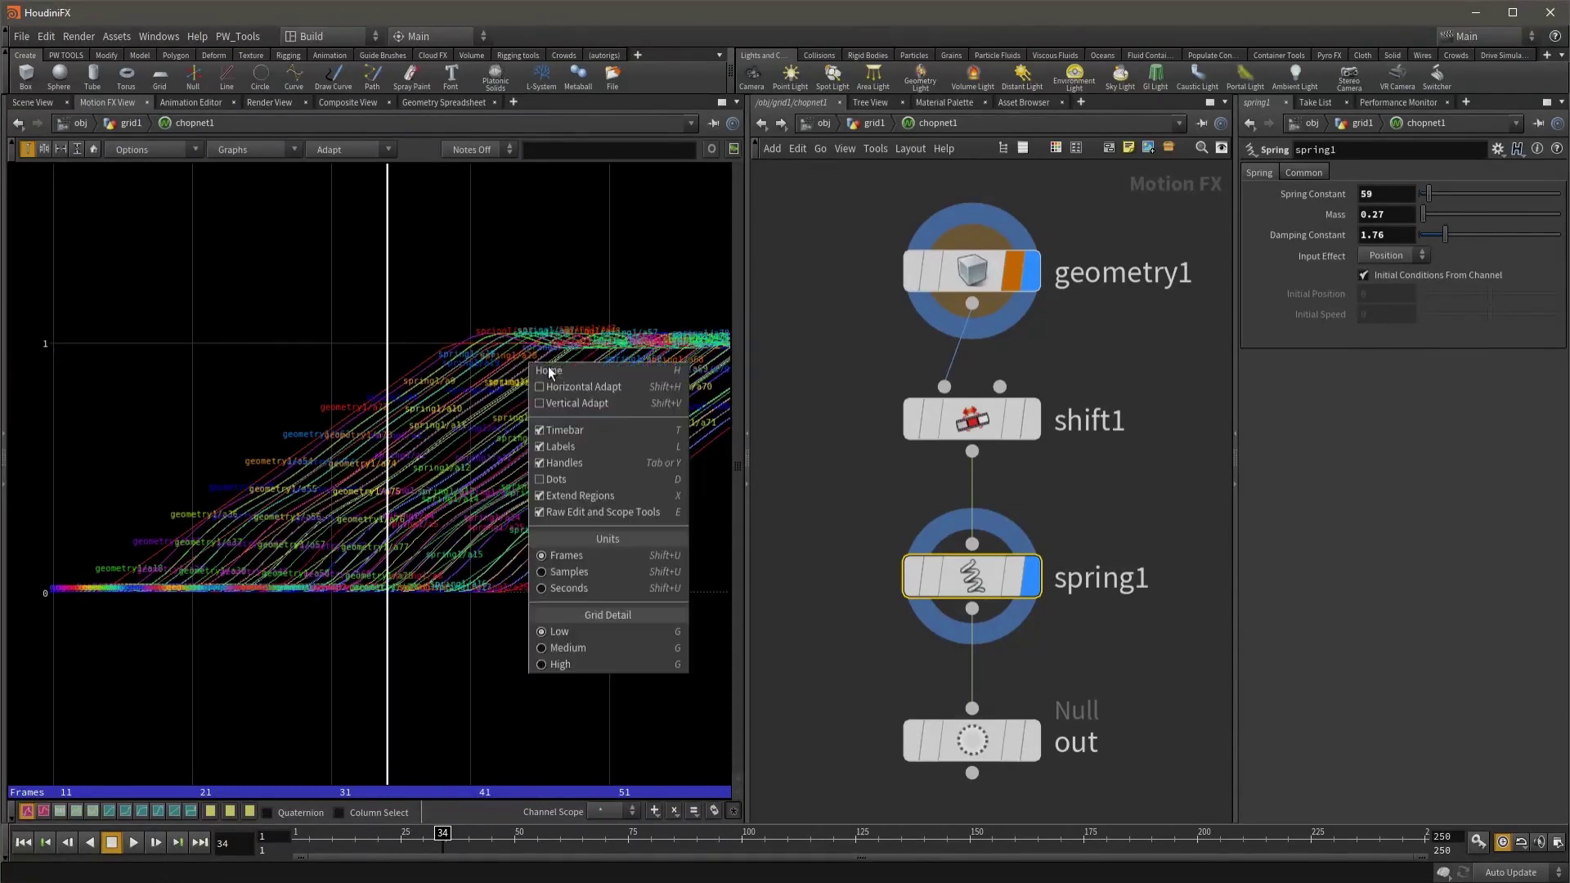
{"action": "left_click", "coordinate": [602, 450]}
{"action": "mouse_move", "coordinate": [603, 455]}
{"action": "middle_mouse_down"}
{"action": "mouse_move", "coordinate": [455, 449]}
{"action": "mouse_move", "coordinate": [481, 460]}
{"action": "middle_mouse_up"}
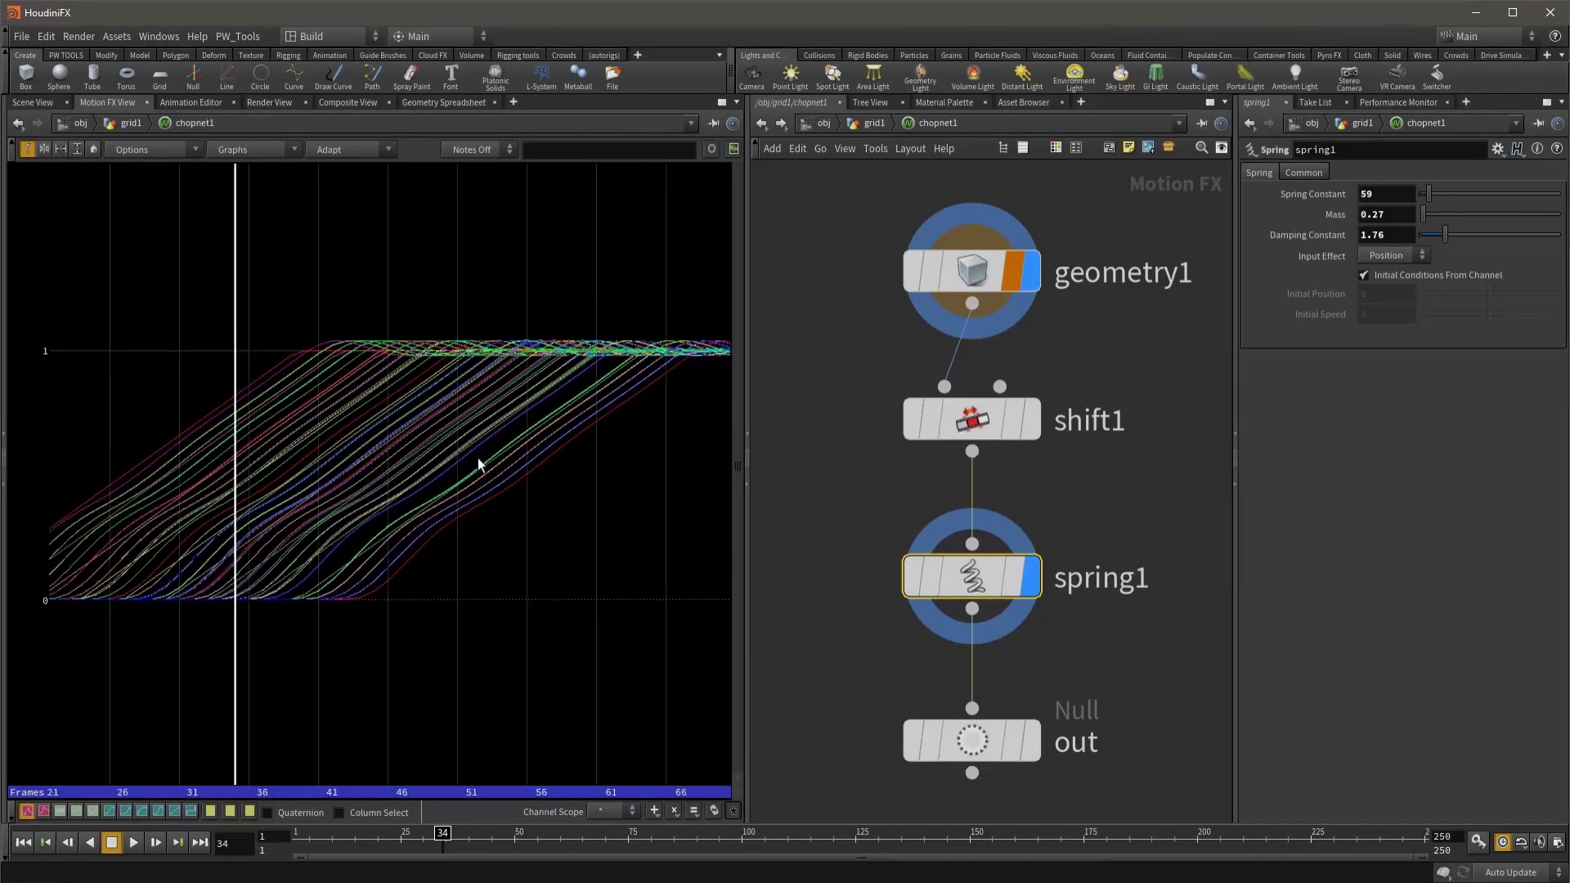
{"action": "left_click", "coordinate": [32, 104]}
{"action": "mouse_move", "coordinate": [448, 851]}
{"action": "left_mouse_down"}
{"action": "mouse_move", "coordinate": [640, 855]}
{"action": "mouse_move", "coordinate": [506, 835]}
{"action": "left_mouse_up"}
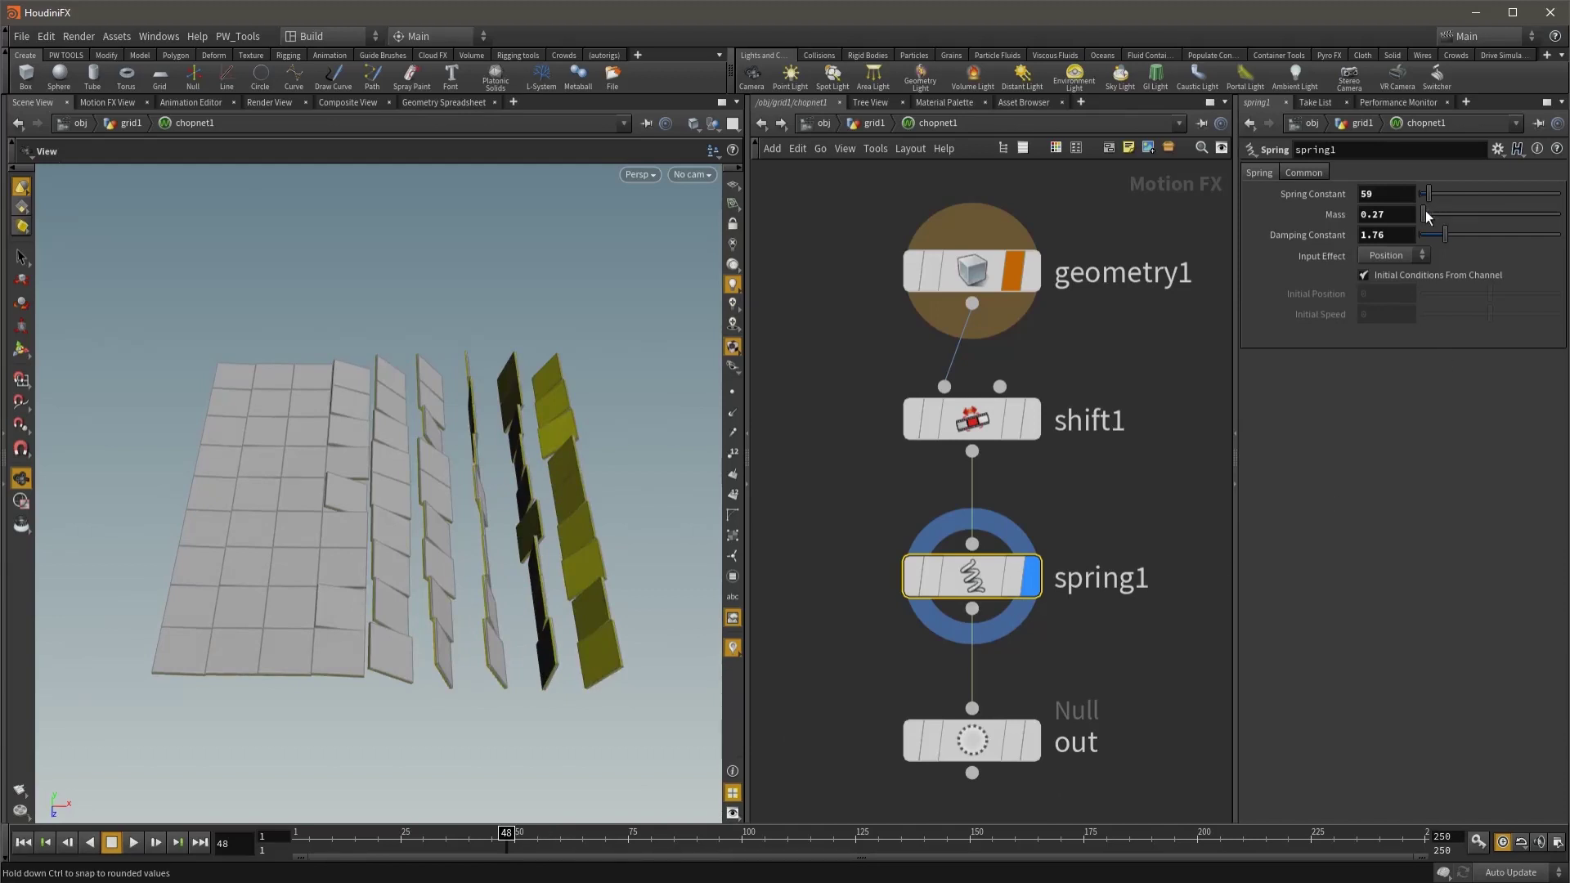
Step: Set spring1's Mass to 0.45 and Damping Constant to 2.12, previewing the motion
{"action": "left_click_drag", "start_coordinate": [1426, 211], "coordinate": [1429, 211]}
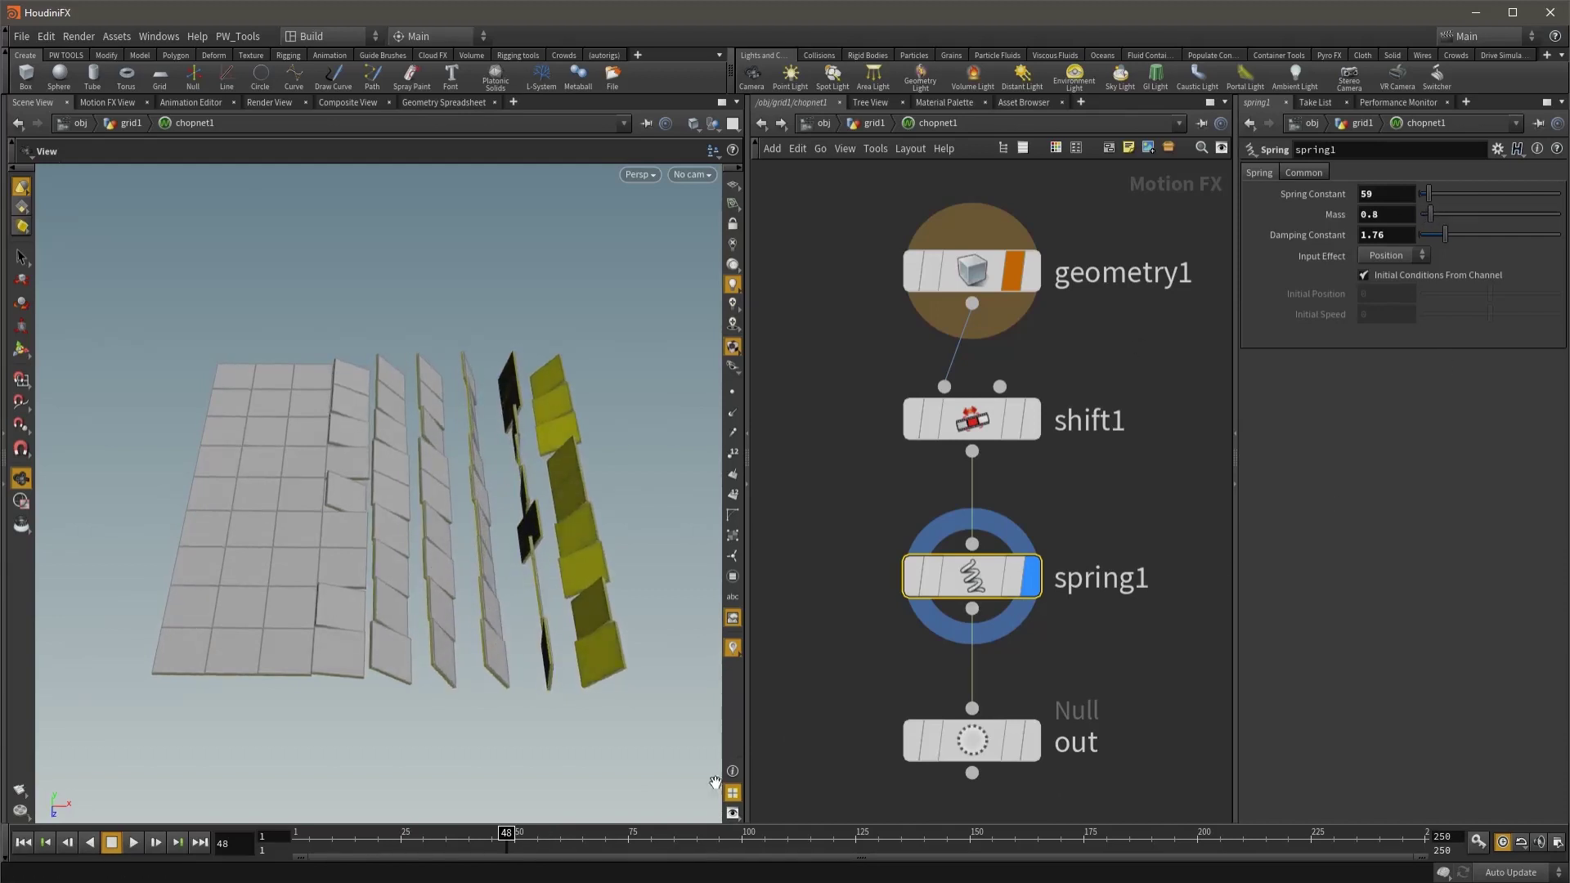
{"action": "mouse_move", "coordinate": [502, 836]}
{"action": "left_mouse_down"}
{"action": "mouse_move", "coordinate": [583, 836]}
{"action": "mouse_move", "coordinate": [319, 810]}
{"action": "left_mouse_up"}
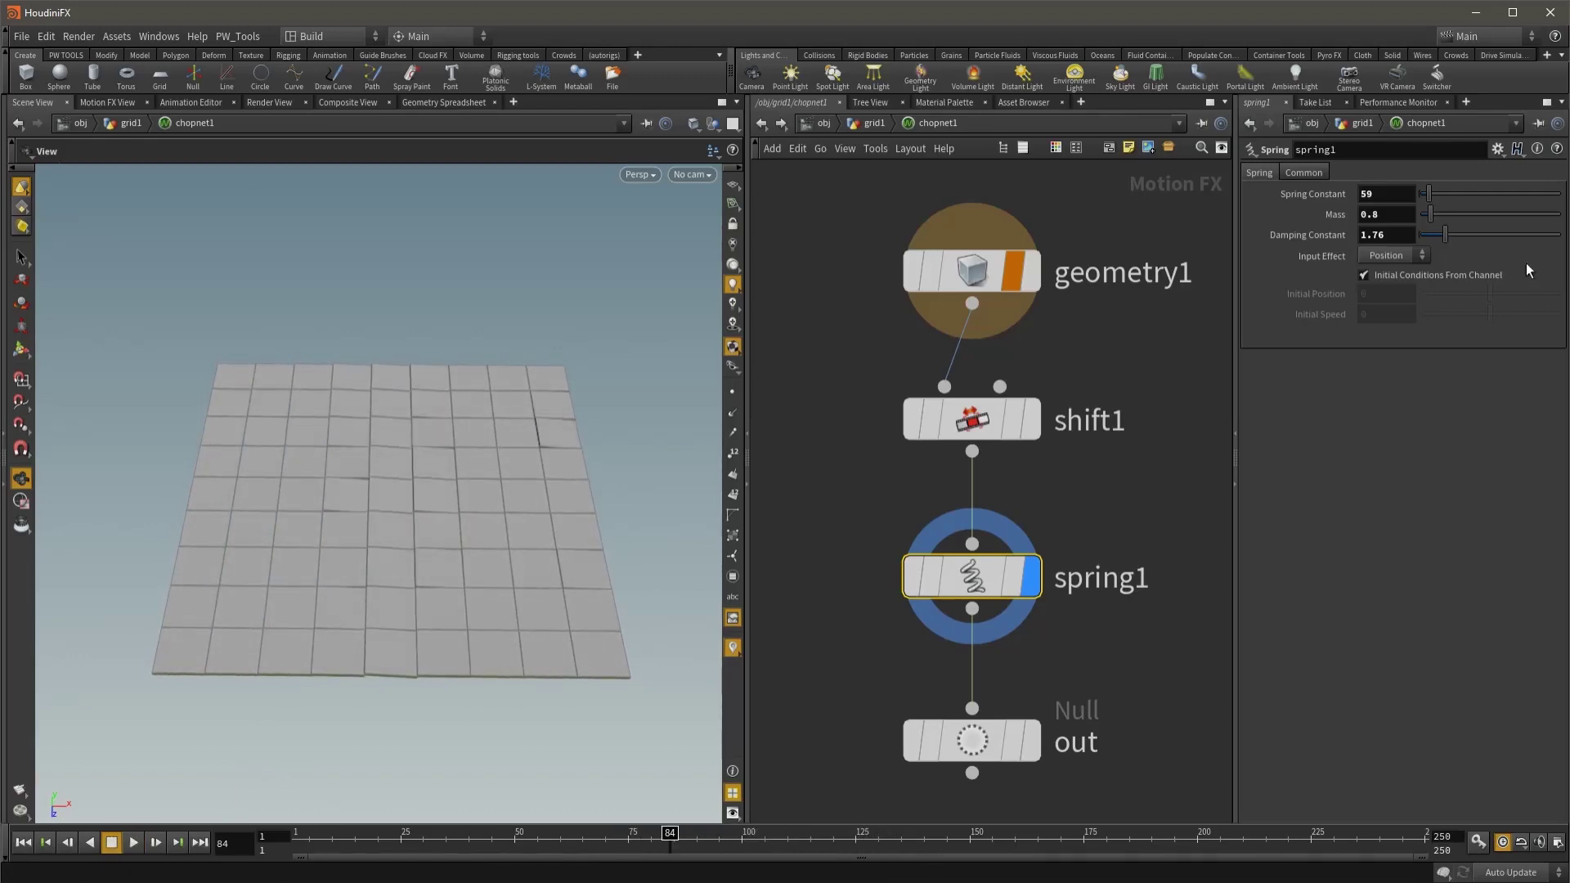
{"action": "left_click_drag", "start_coordinate": [1441, 234], "coordinate": [1451, 235]}
{"action": "left_click", "coordinate": [133, 845]}
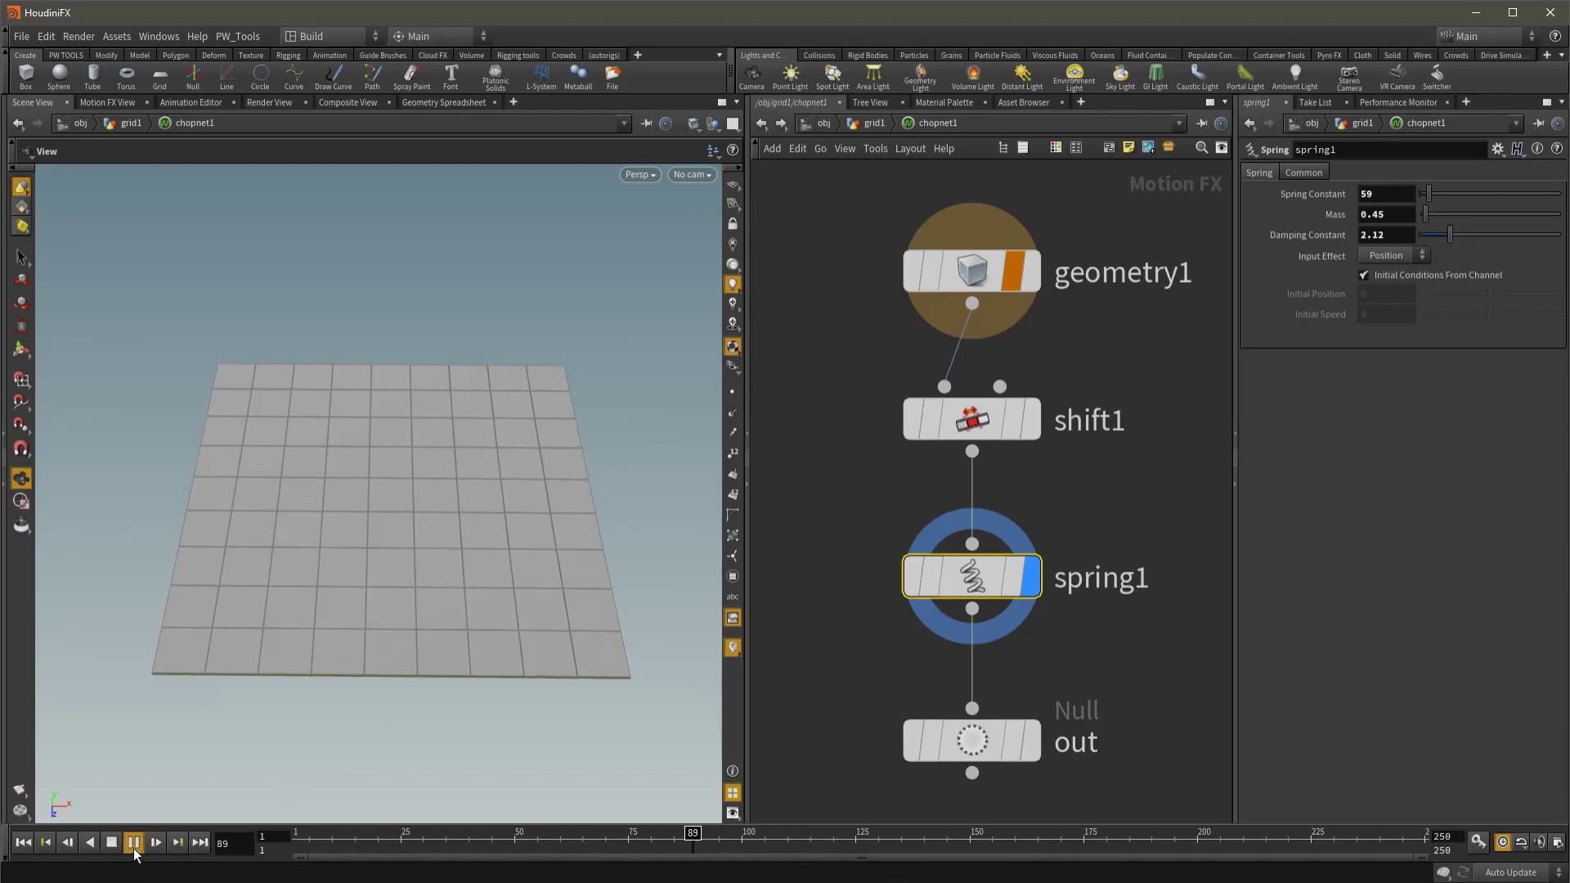
{"action": "left_click_drag", "start_coordinate": [340, 840], "coordinate": [169, 852]}
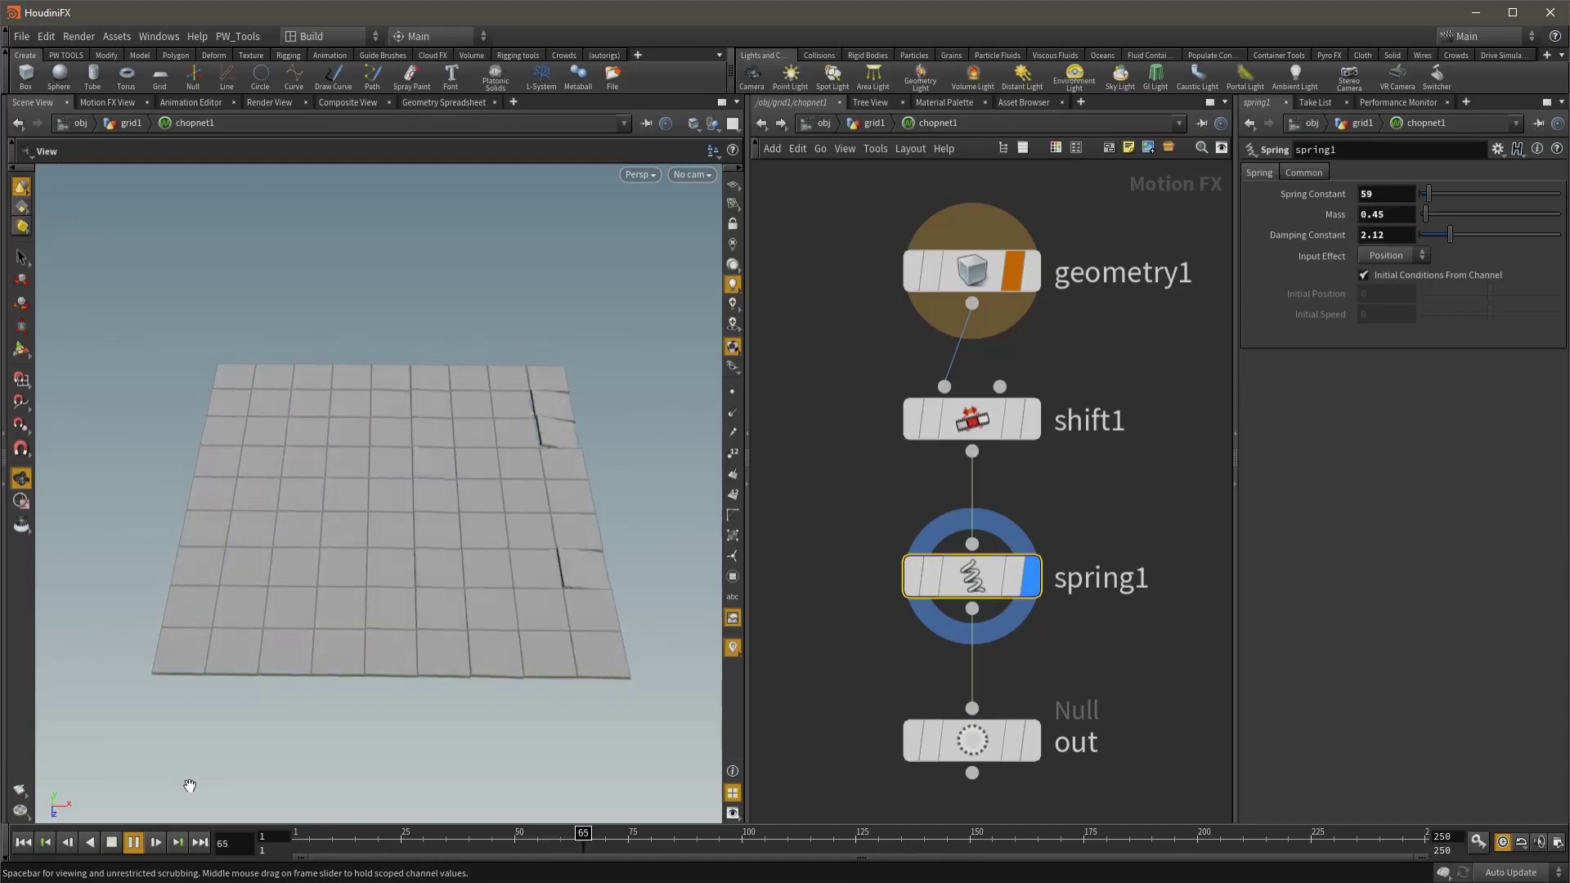
Step: Replay the tile animation from frame 1, stop at frame 106, and go up to grid1
{"action": "right_click_drag", "start_coordinate": [328, 672], "coordinate": [473, 613]}
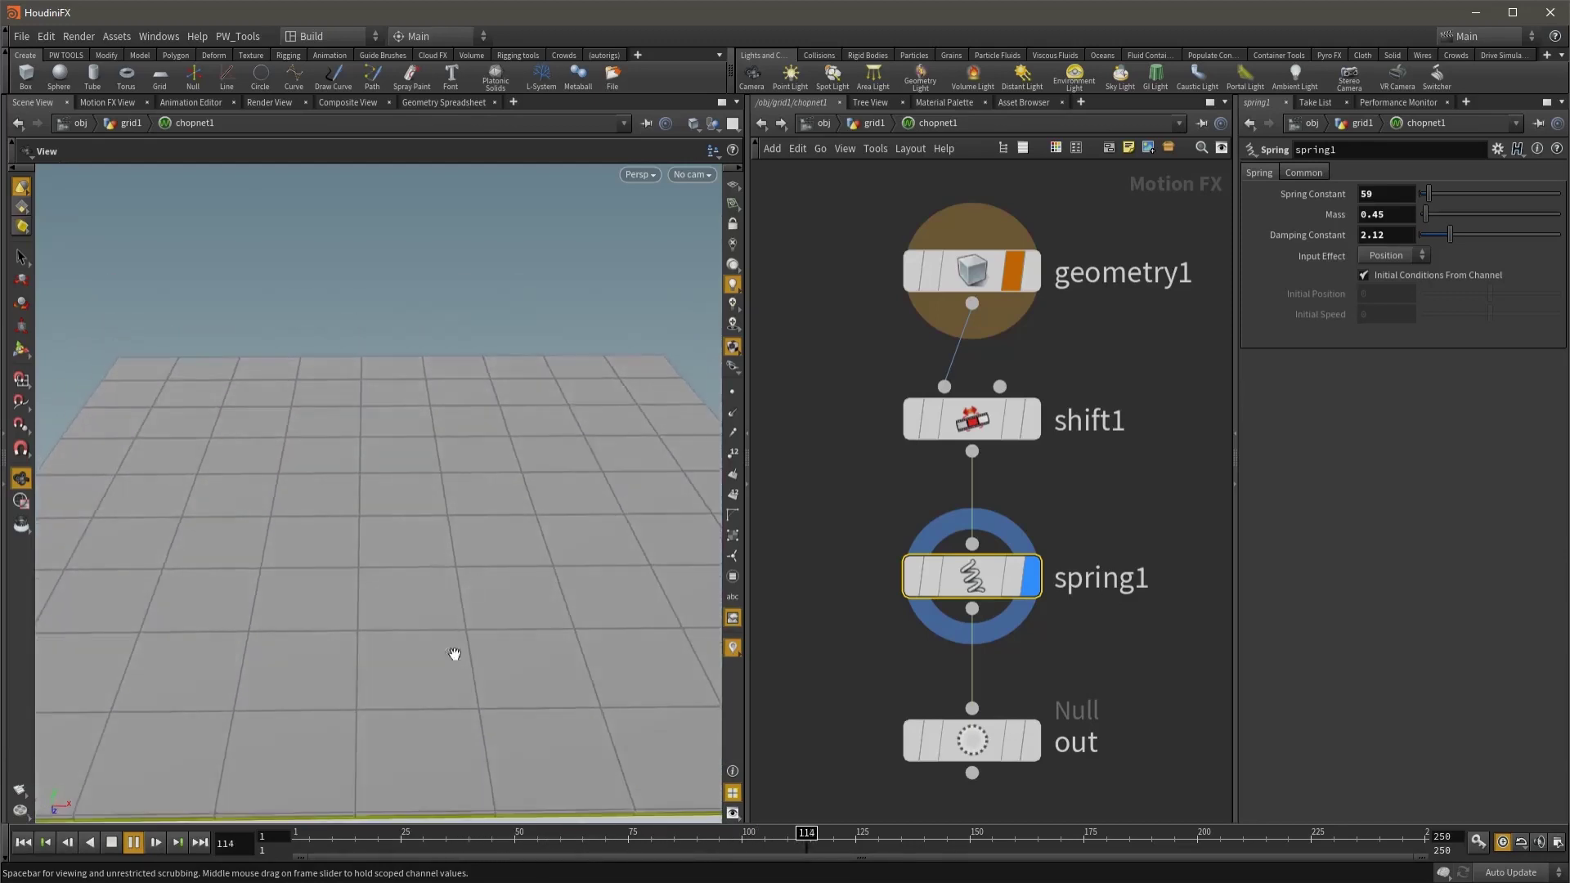
{"action": "left_click", "coordinate": [295, 839]}
{"action": "left_click", "coordinate": [130, 847]}
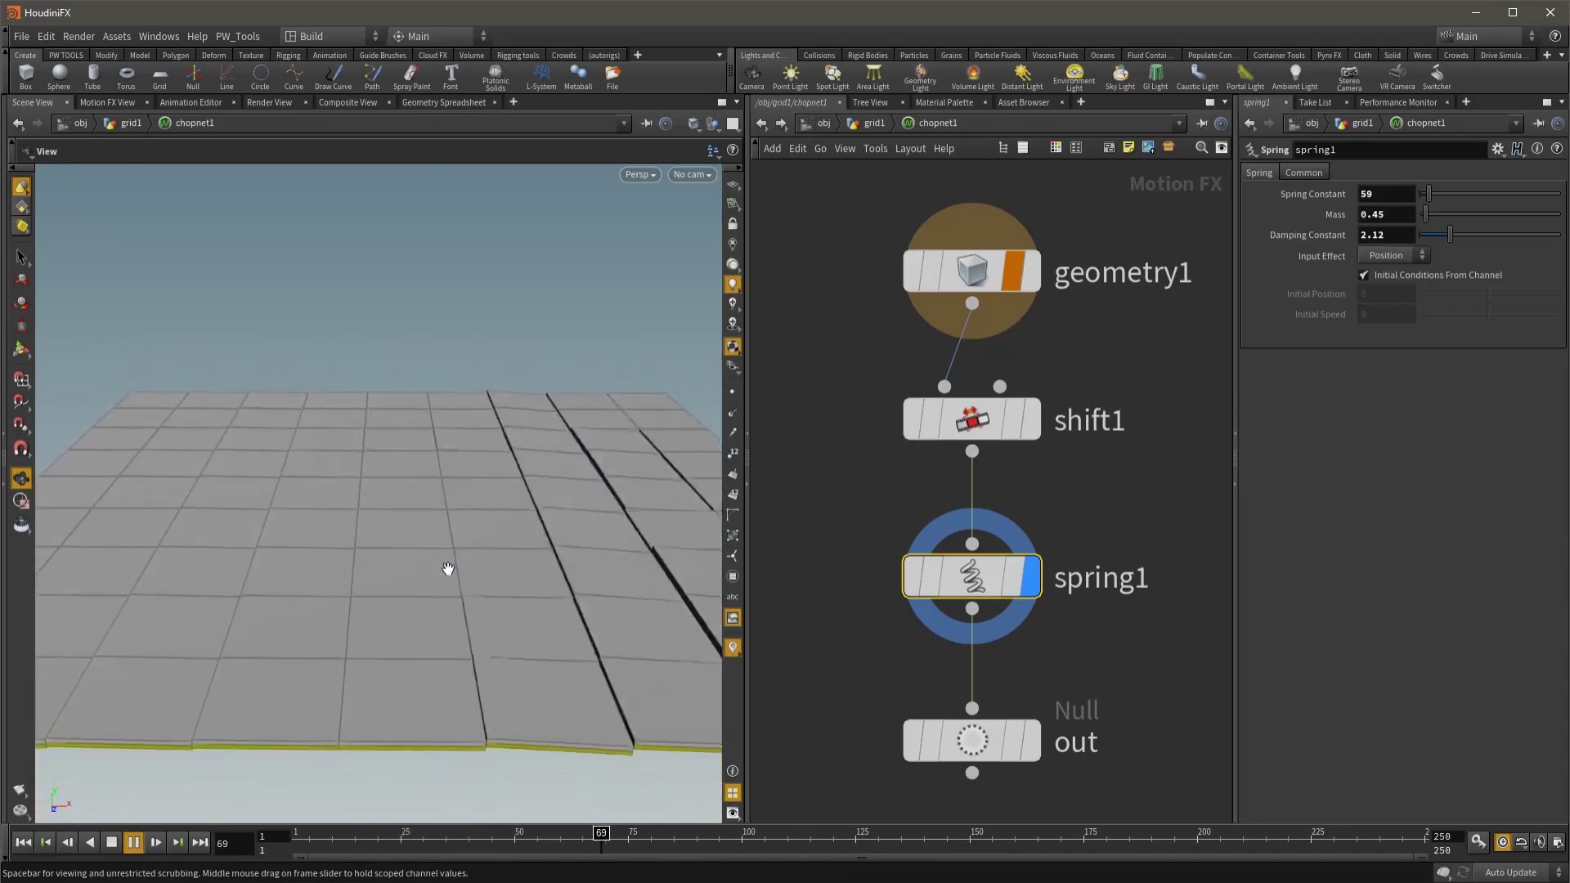
{"action": "left_click", "coordinate": [111, 842]}
{"action": "scroll", "coordinate": [452, 578], "scroll_direction": "down", "scroll_amount": 5}
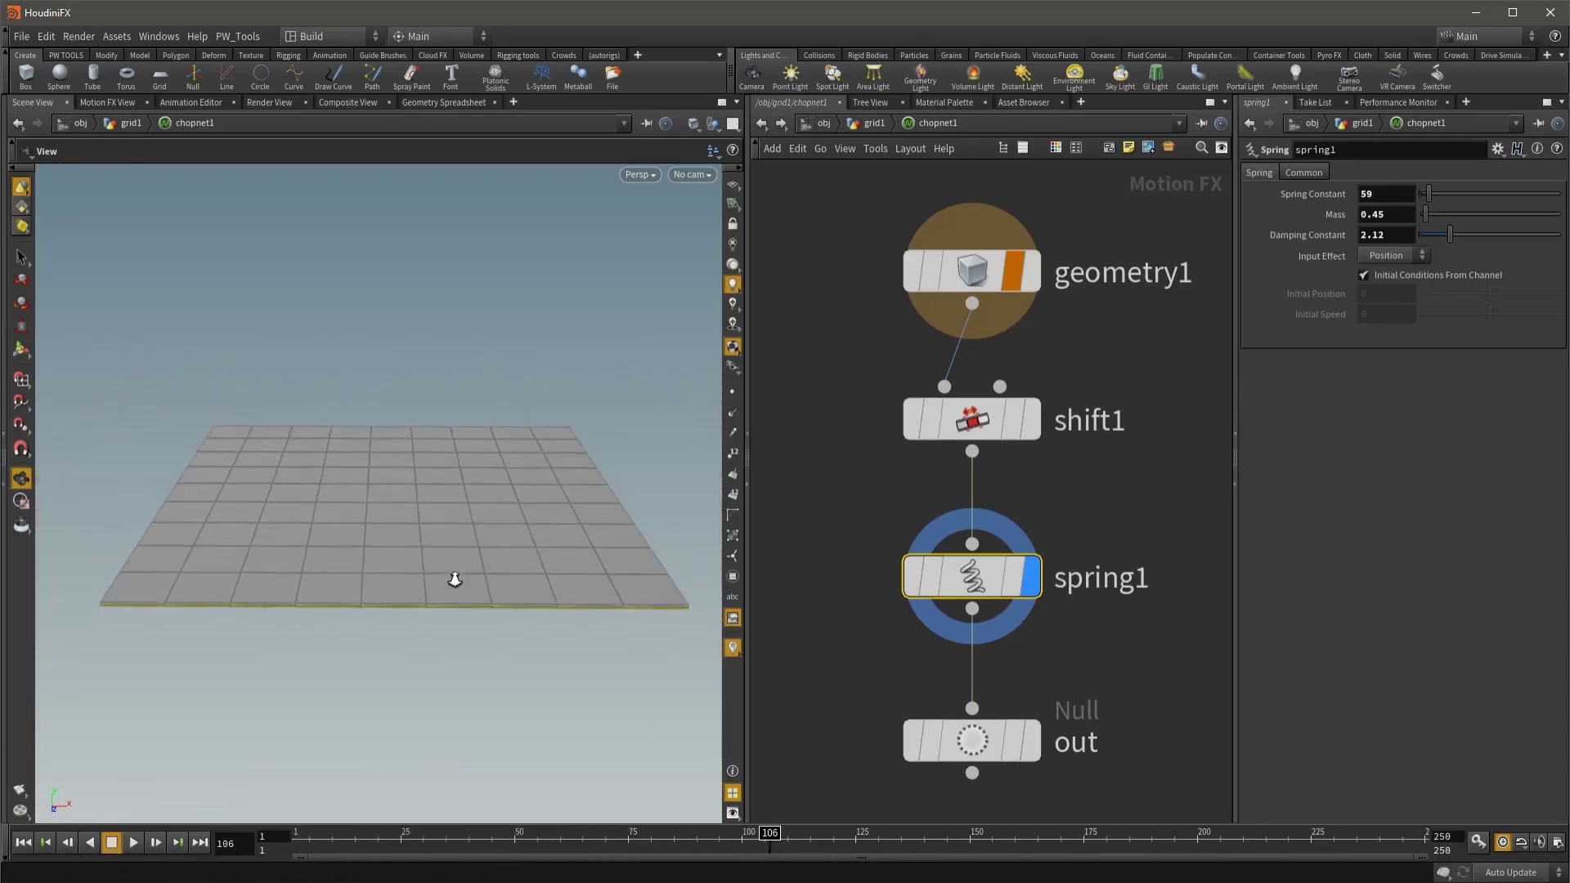
{"action": "key", "text": "q"}
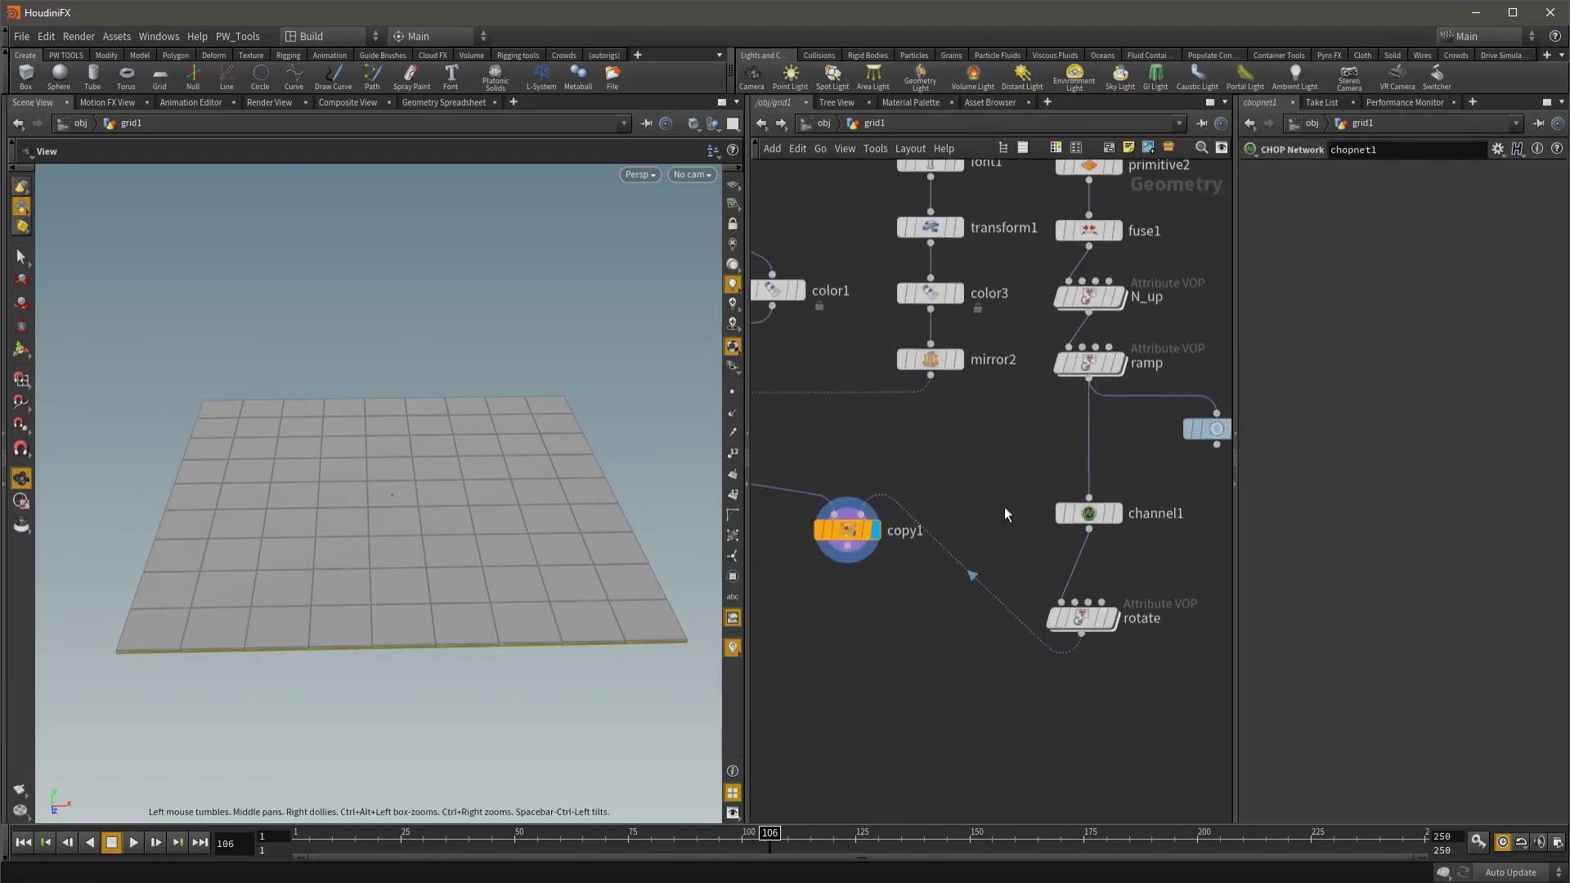
Step: Turn off merge2's bypass so tiles show numbers 0–80, and check they settle flat by frame 69
{"action": "middle_click_drag", "start_coordinate": [854, 500], "coordinate": [1116, 613]}
{"action": "left_click", "coordinate": [873, 516]}
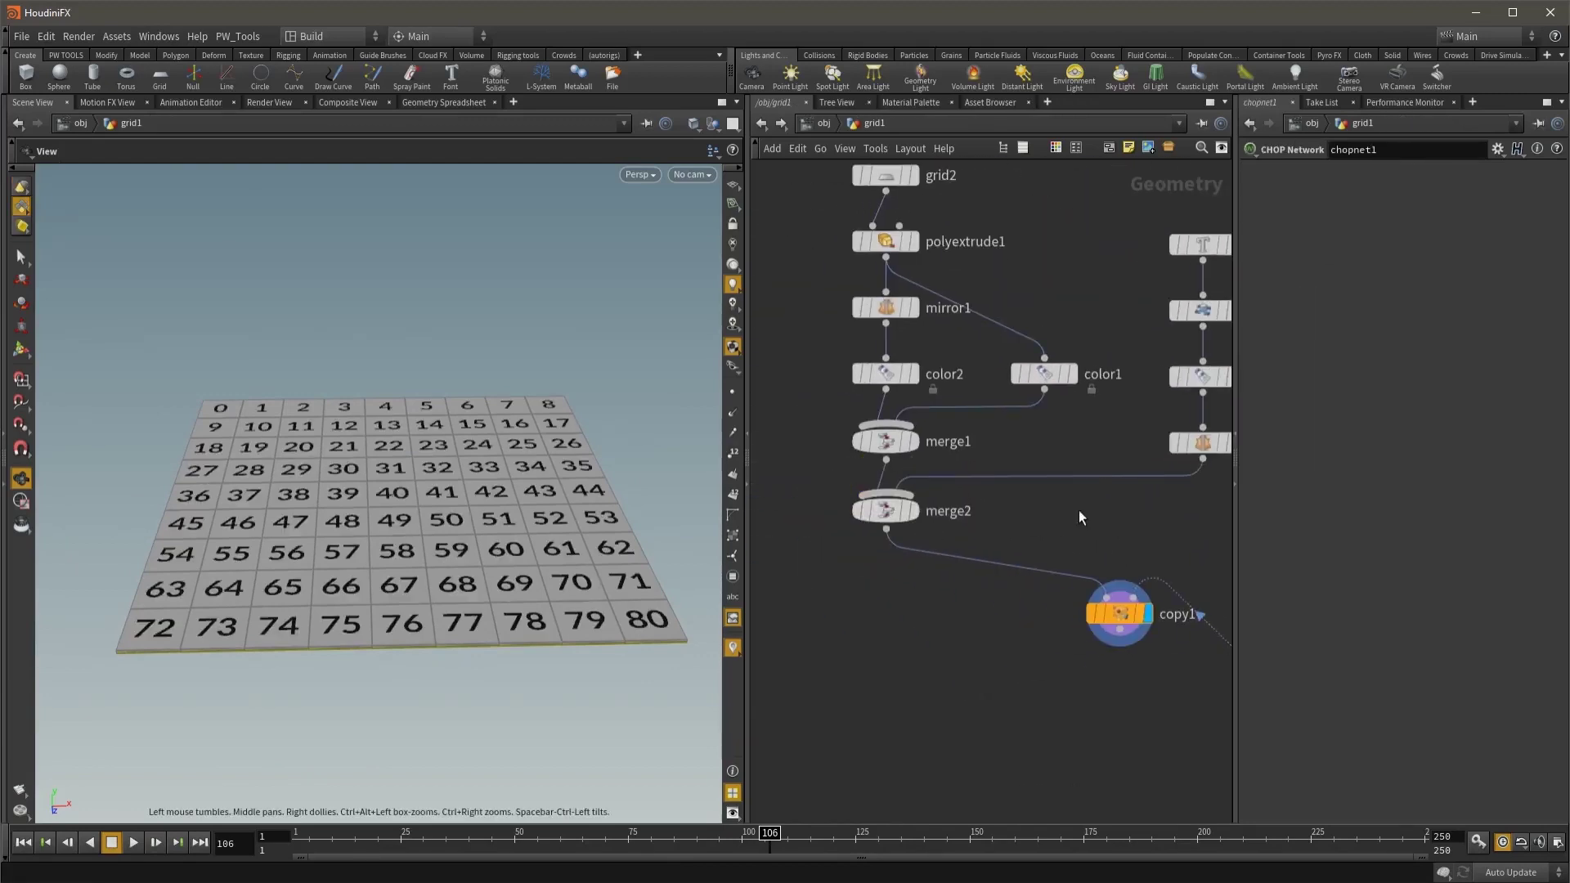
{"action": "left_click_drag", "start_coordinate": [437, 835], "coordinate": [560, 833]}
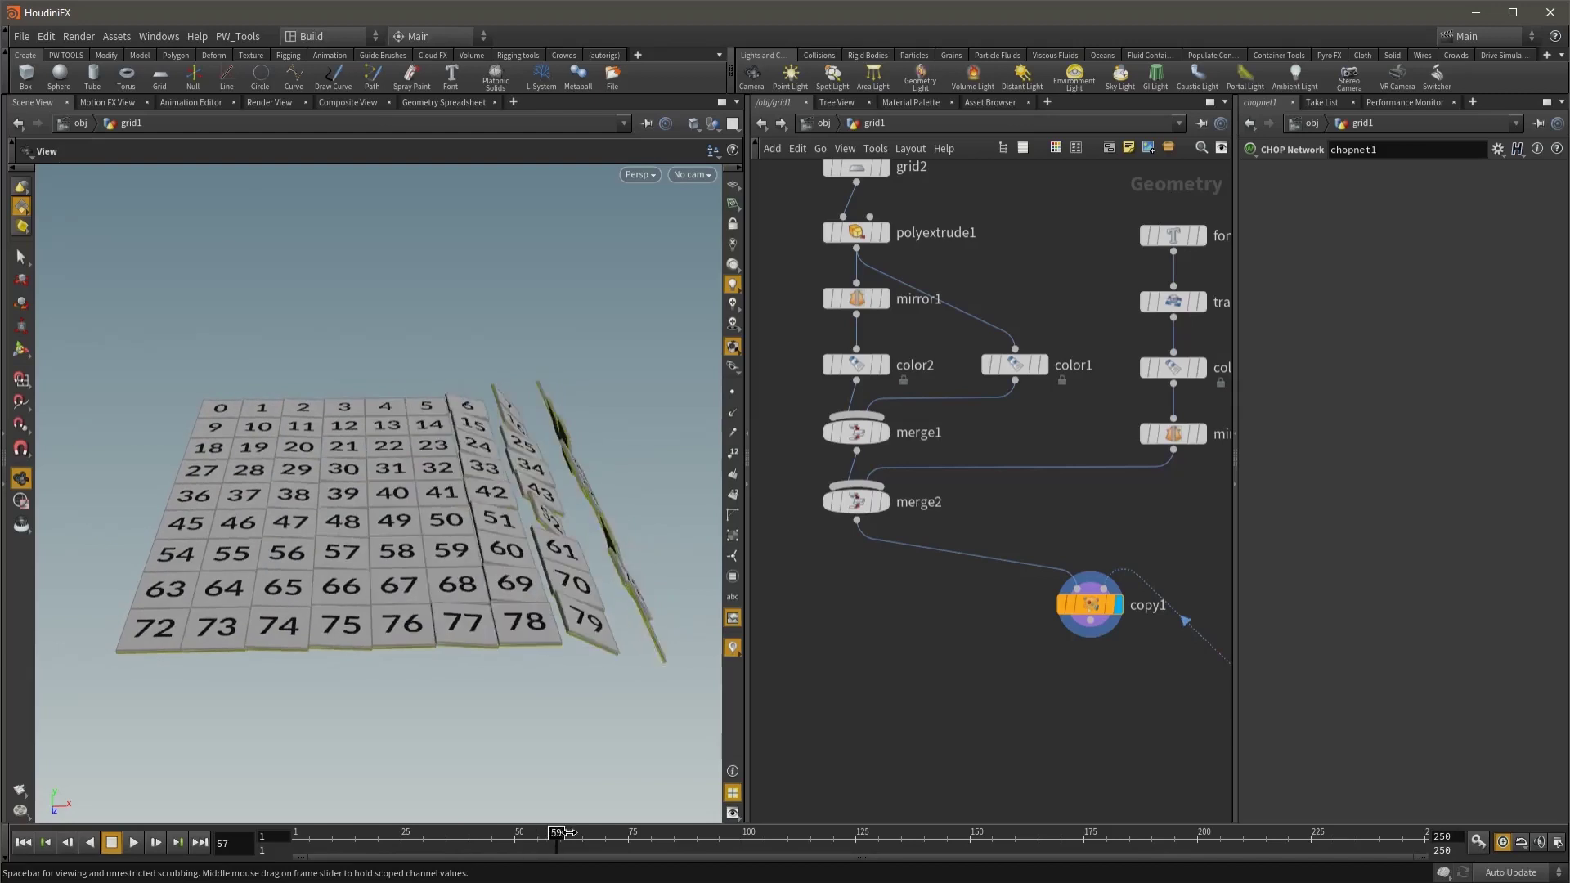
{"action": "left_click_drag", "start_coordinate": [560, 833], "coordinate": [601, 834]}
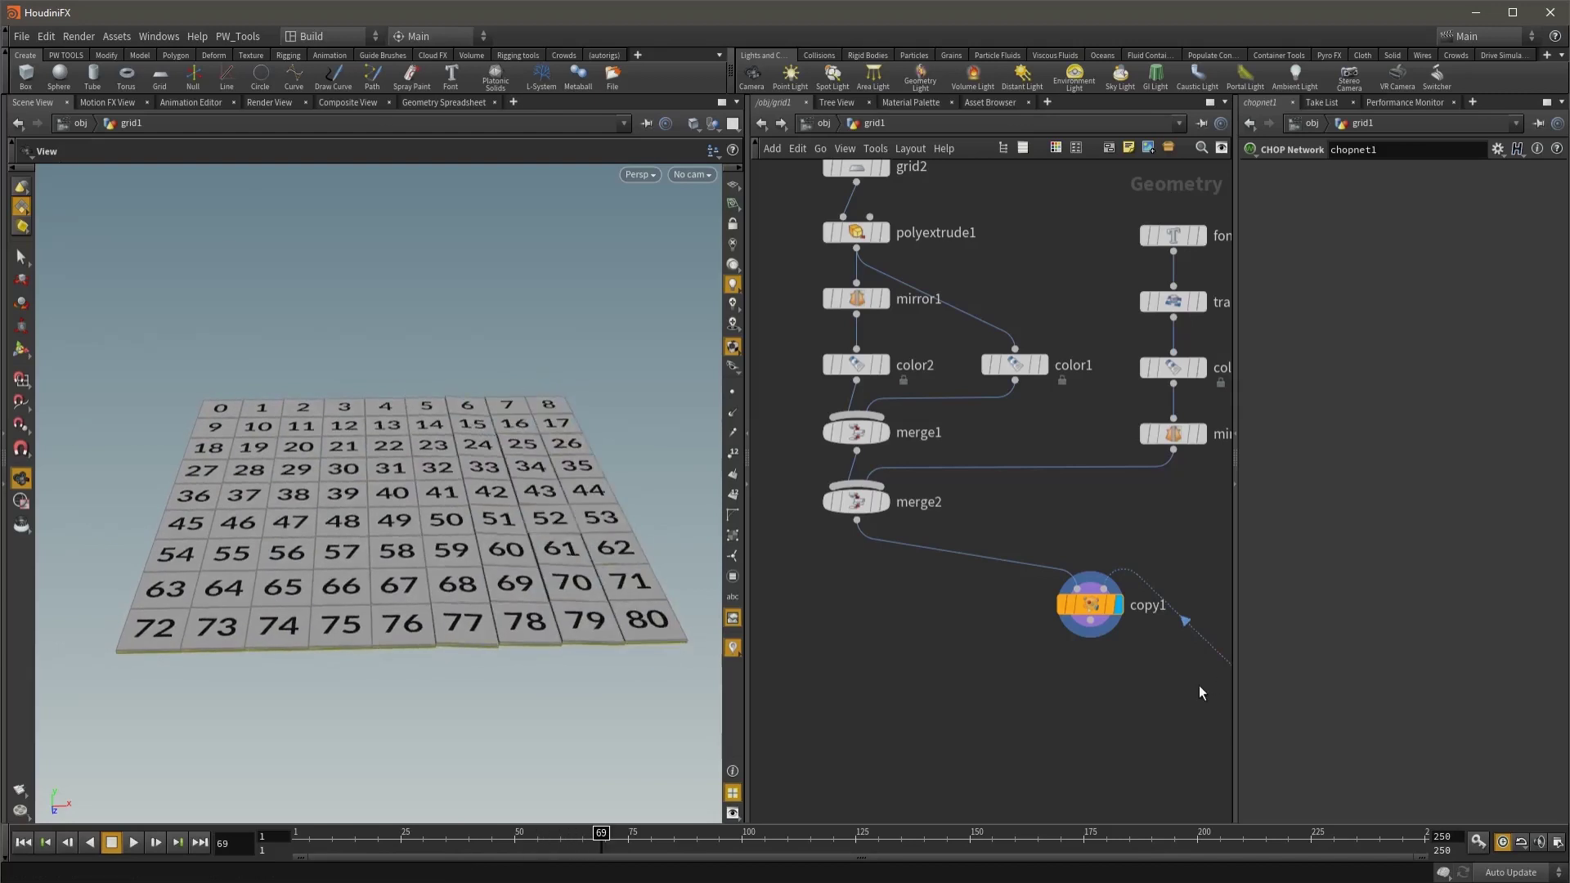